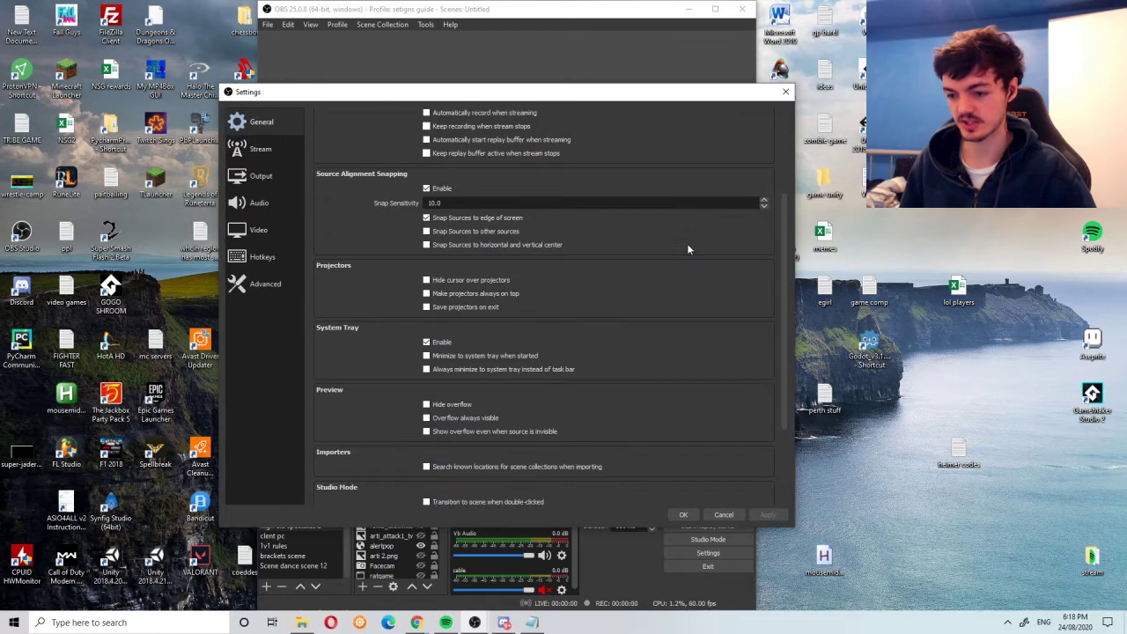
- Look through the General settings, including the output, source snapping, projector, system tray and preview options
{"action": "scroll", "coordinate": [458, 424], "scroll_direction": "down", "scroll_amount": 3}
{"action": "scroll", "coordinate": [526, 182], "scroll_direction": "up", "scroll_amount": 3}
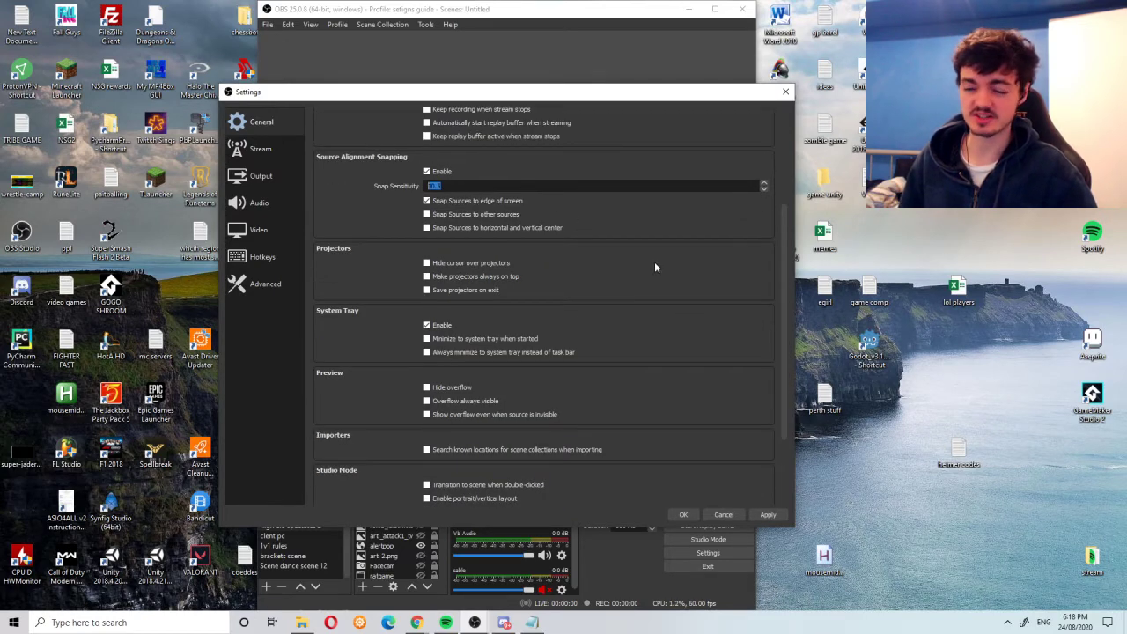
{"action": "scroll", "coordinate": [735, 253], "scroll_direction": "up", "scroll_amount": 2}
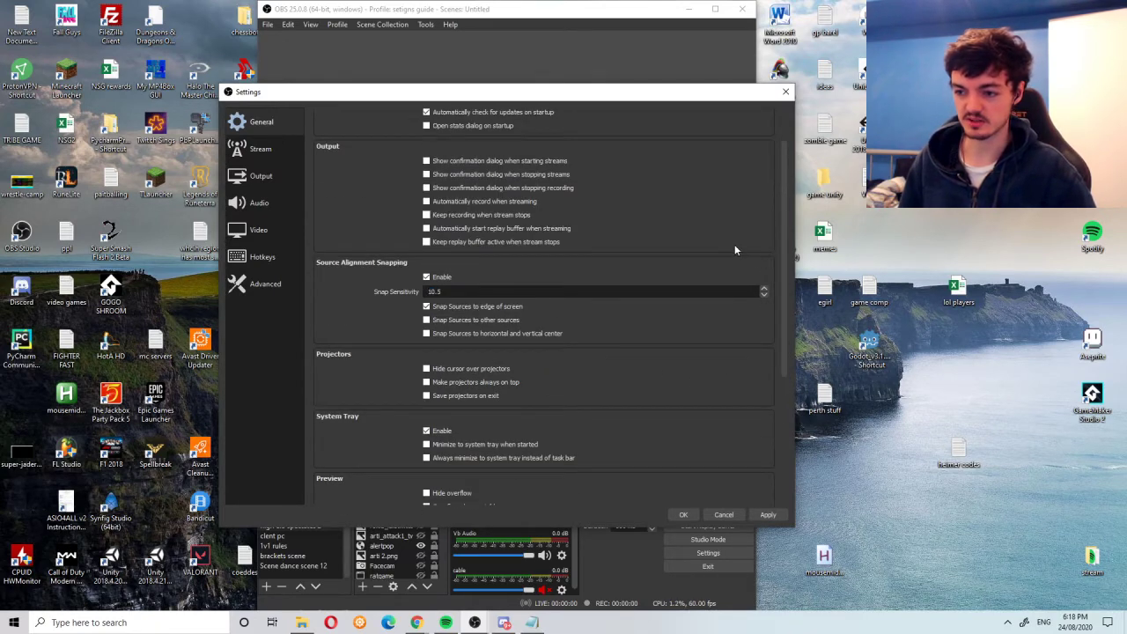
{"action": "scroll", "coordinate": [735, 244], "scroll_direction": "up", "scroll_amount": 1}
{"action": "scroll", "coordinate": [726, 231], "scroll_direction": "down", "scroll_amount": 1}
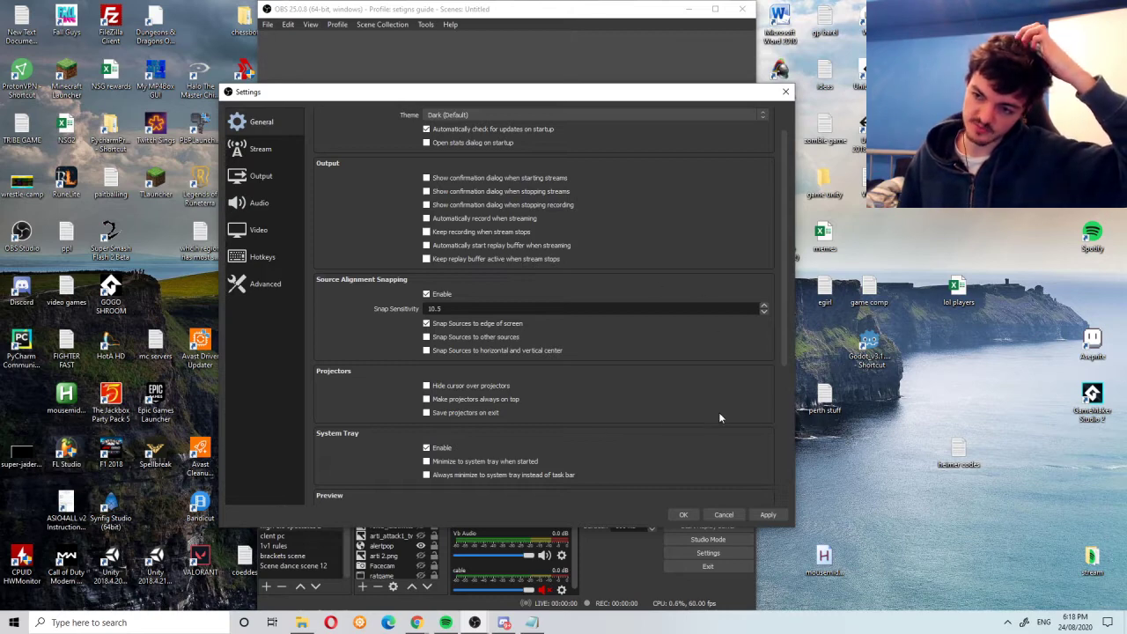
{"action": "scroll", "coordinate": [709, 257], "scroll_direction": "up", "scroll_amount": 1}
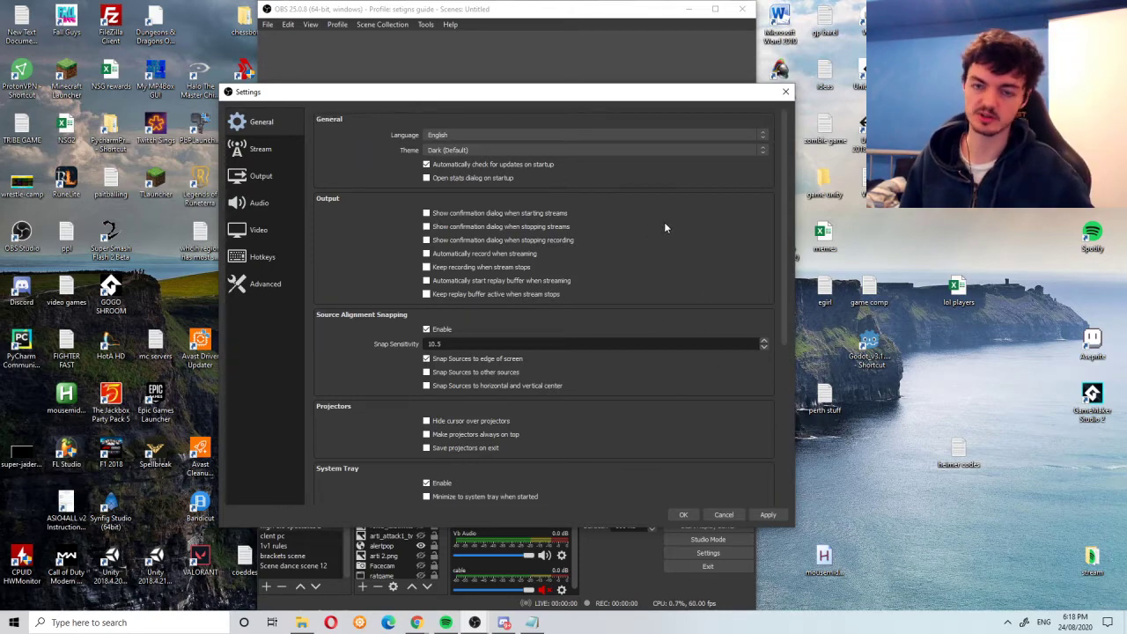
- Open the Stream settings and review the available streaming services and Twitch servers, keeping Twitch and Australia: Sydney
{"action": "left_click", "coordinate": [262, 149]}
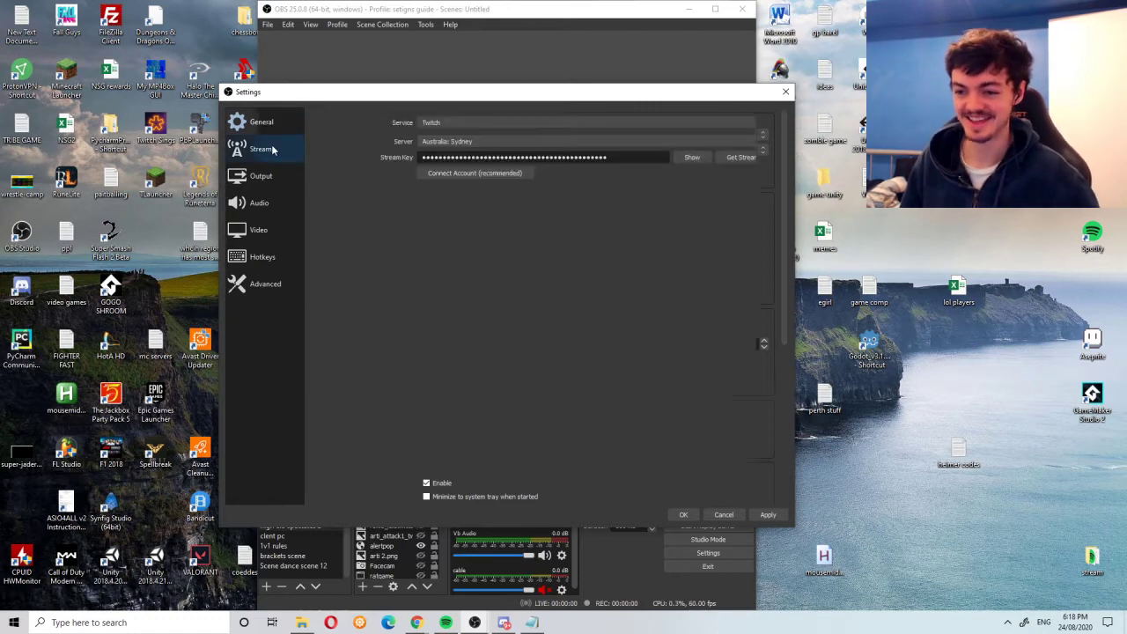
{"action": "left_click", "coordinate": [541, 124]}
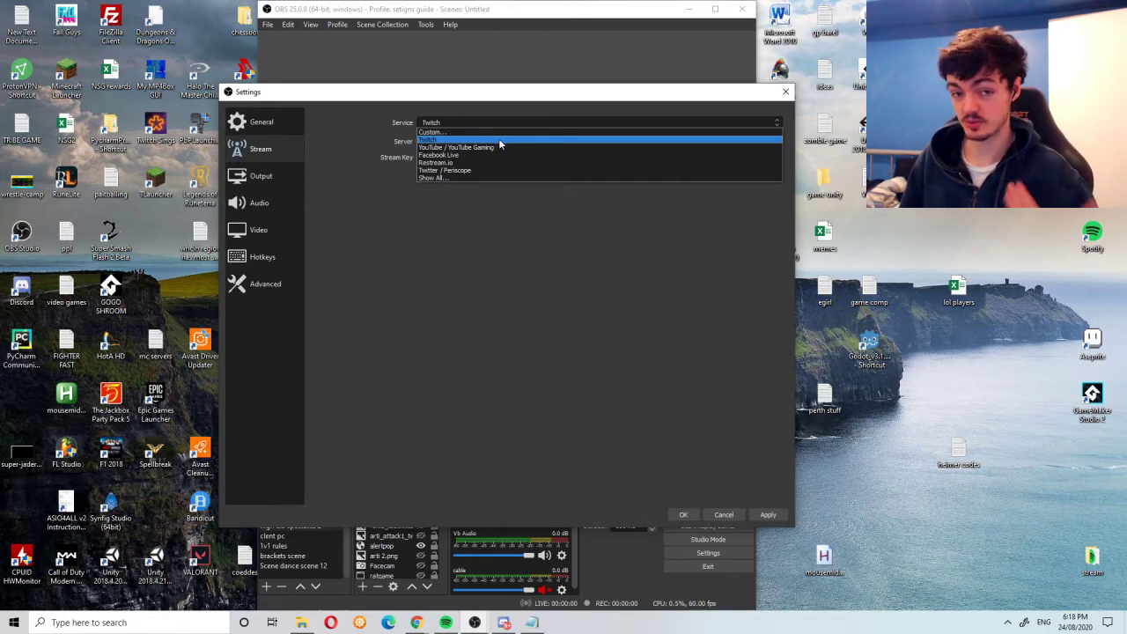
{"action": "left_click", "coordinate": [564, 238]}
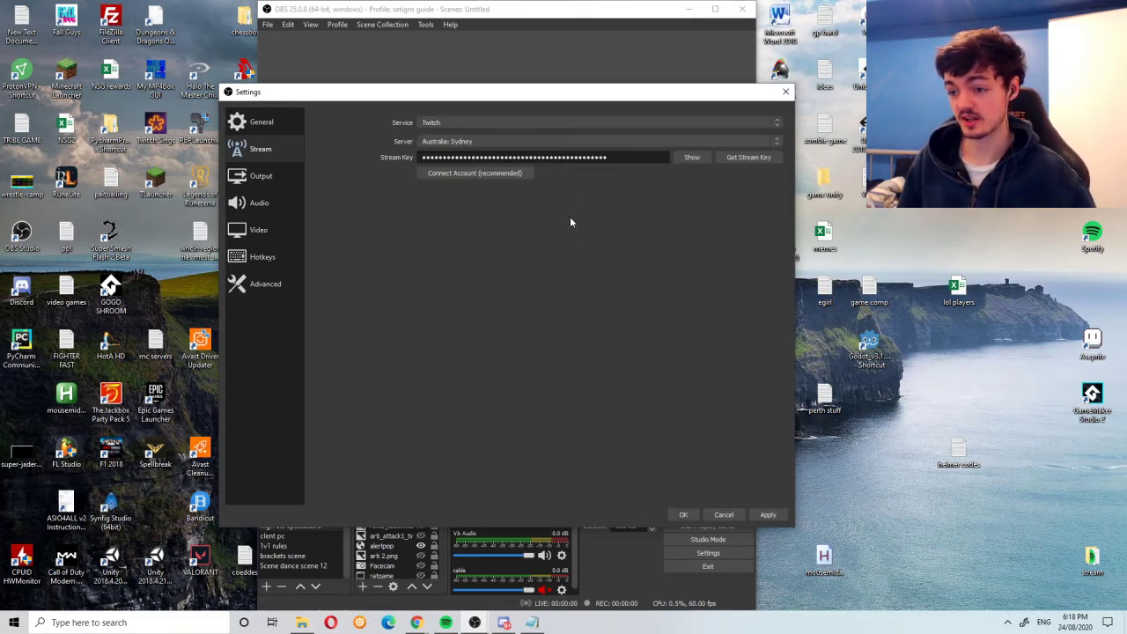
{"action": "left_click", "coordinate": [631, 125]}
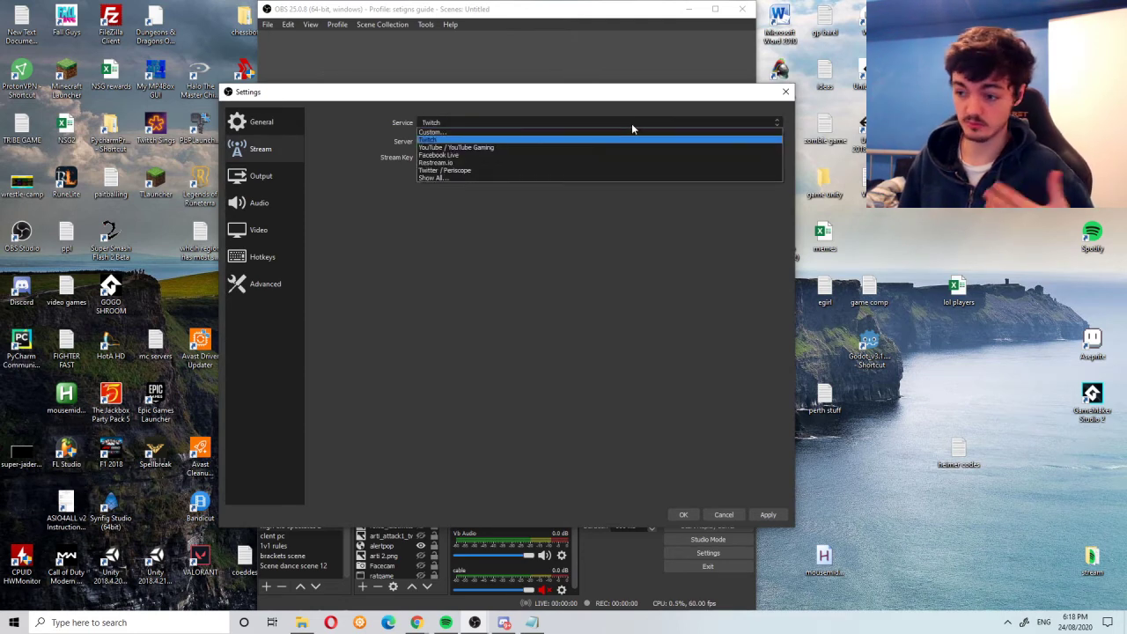
{"action": "left_click", "coordinate": [608, 252]}
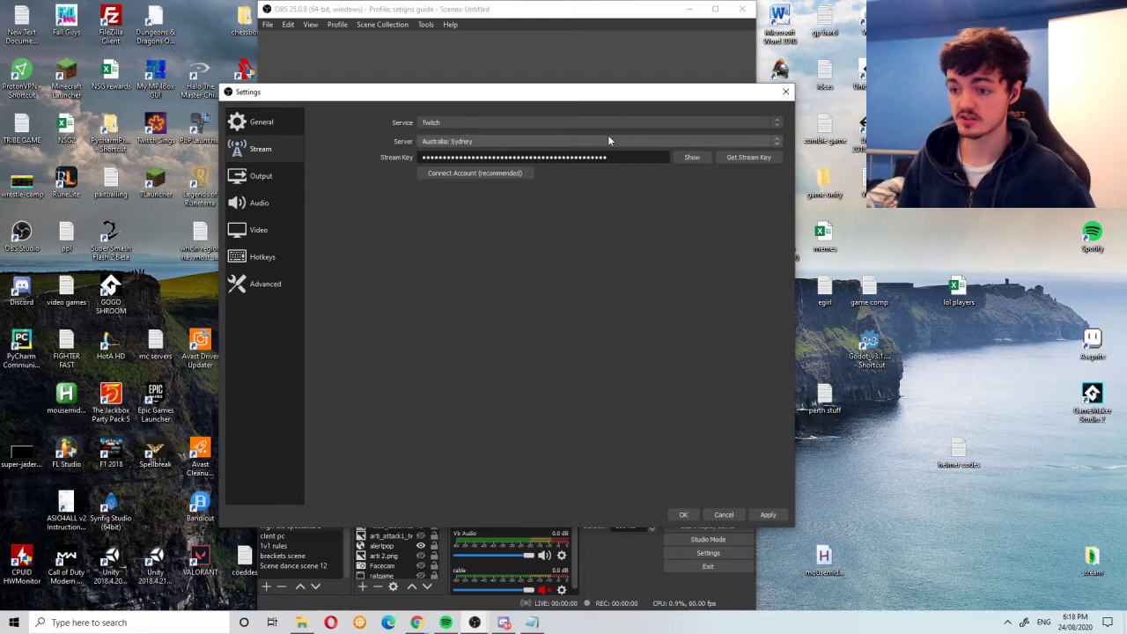
{"action": "left_click", "coordinate": [771, 142]}
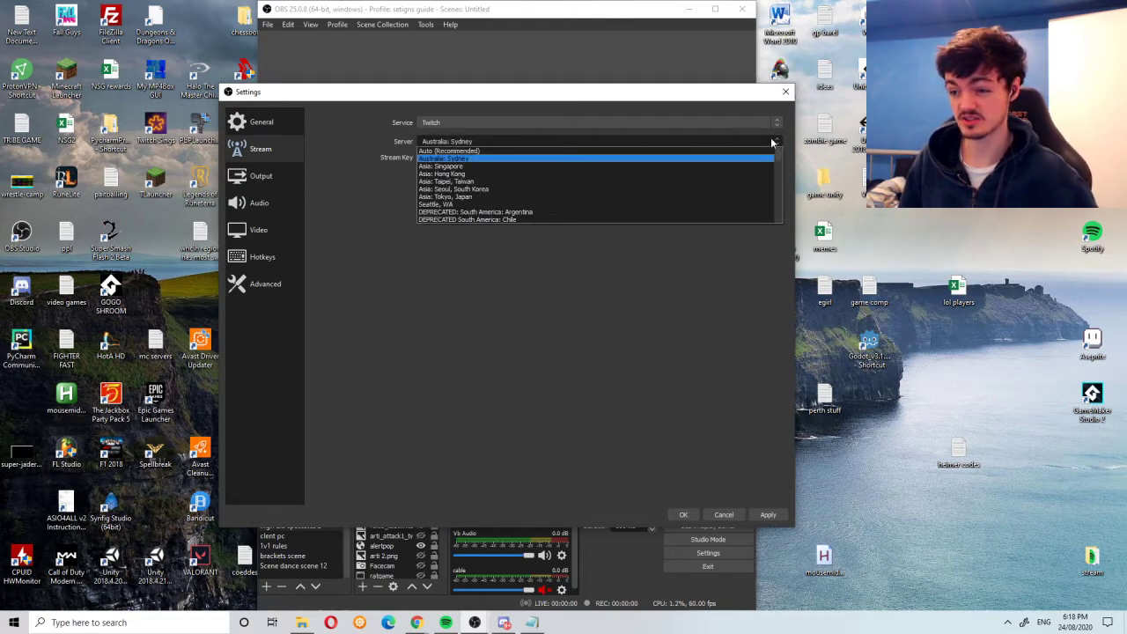
{"action": "left_click", "coordinate": [774, 141]}
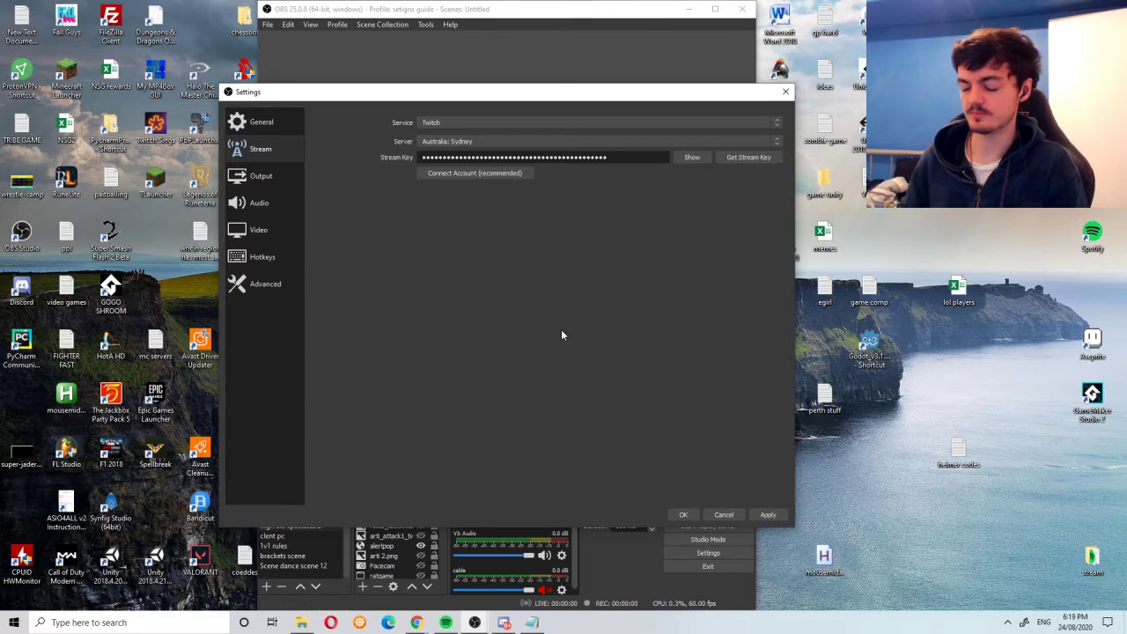
- Switch to Chrome and open the channel preferences in Twitch's Creator Dashboard
{"action": "left_click", "coordinate": [418, 623]}
{"action": "left_click", "coordinate": [457, 593]}
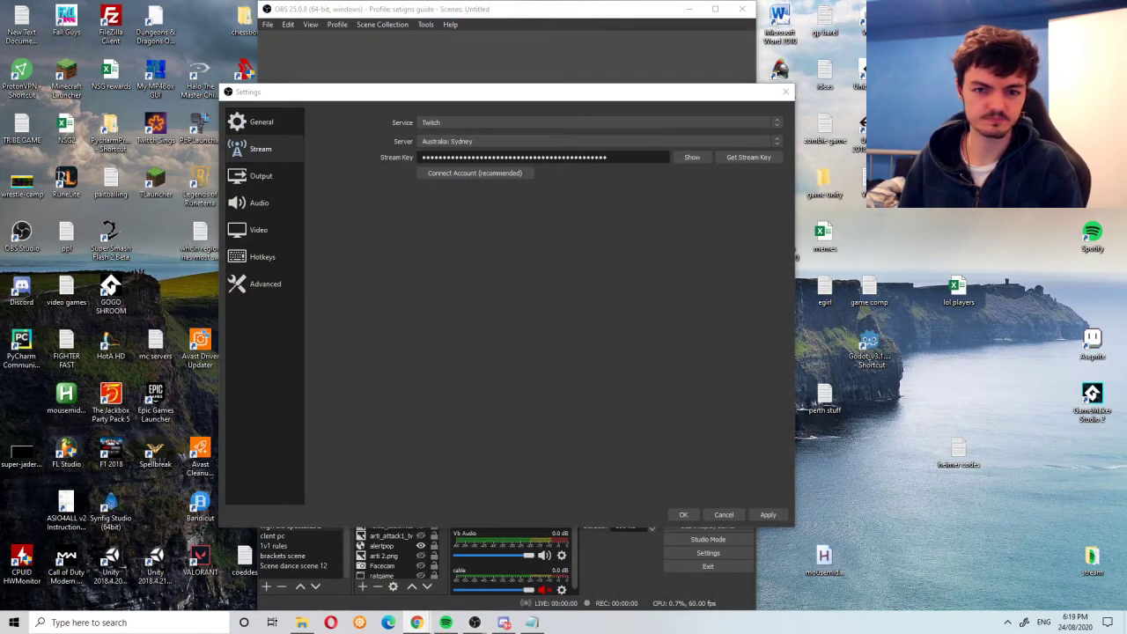
{"action": "left_click_drag", "start_coordinate": [77, 253], "coordinate": [497, 1]}
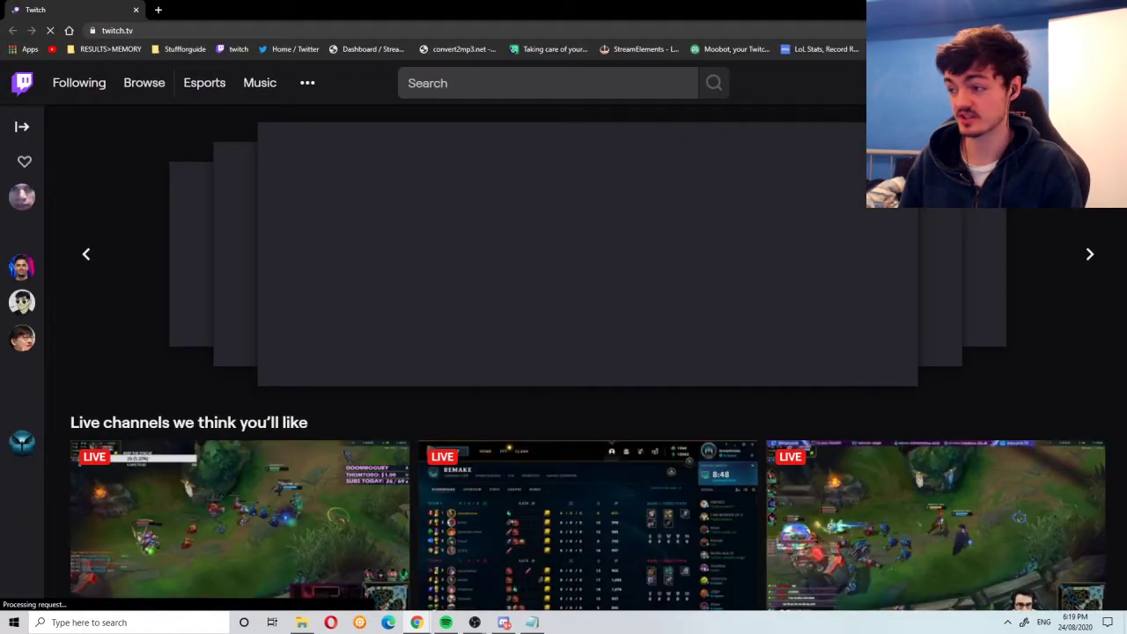
{"action": "left_click", "coordinate": [1106, 83]}
{"action": "left_click", "coordinate": [979, 272]}
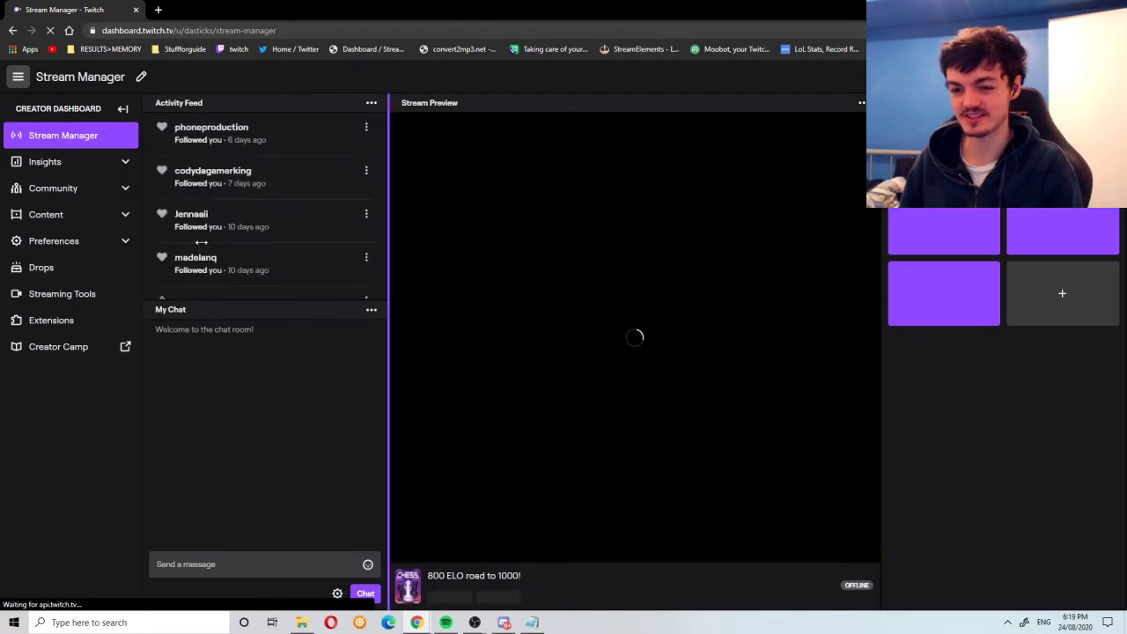
{"action": "left_click", "coordinate": [76, 241]}
{"action": "left_click", "coordinate": [68, 270]}
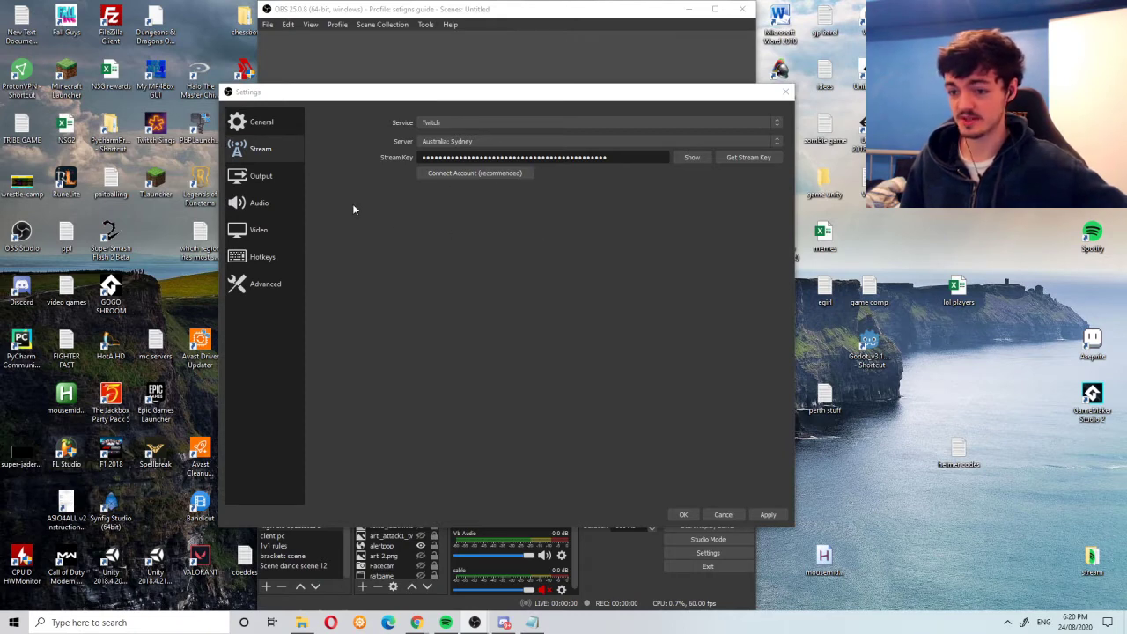
- Open the Output settings in OBS, move the Settings window aside, and check the recording and streaming options
{"action": "left_click", "coordinate": [285, 176]}
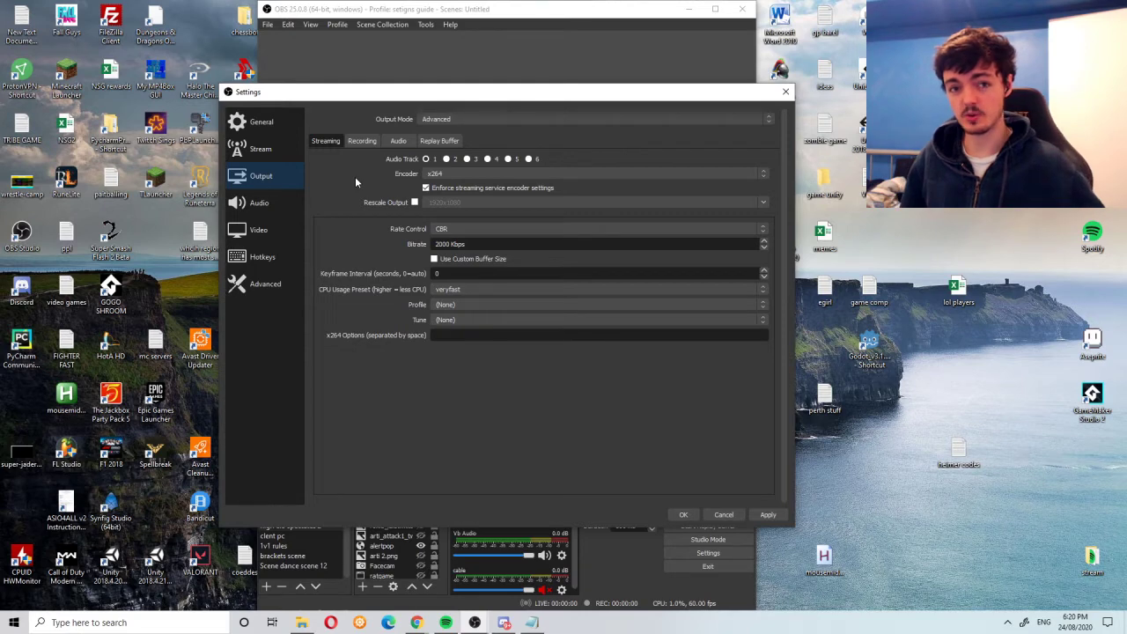
{"action": "left_click_drag", "start_coordinate": [457, 100], "coordinate": [917, 72]}
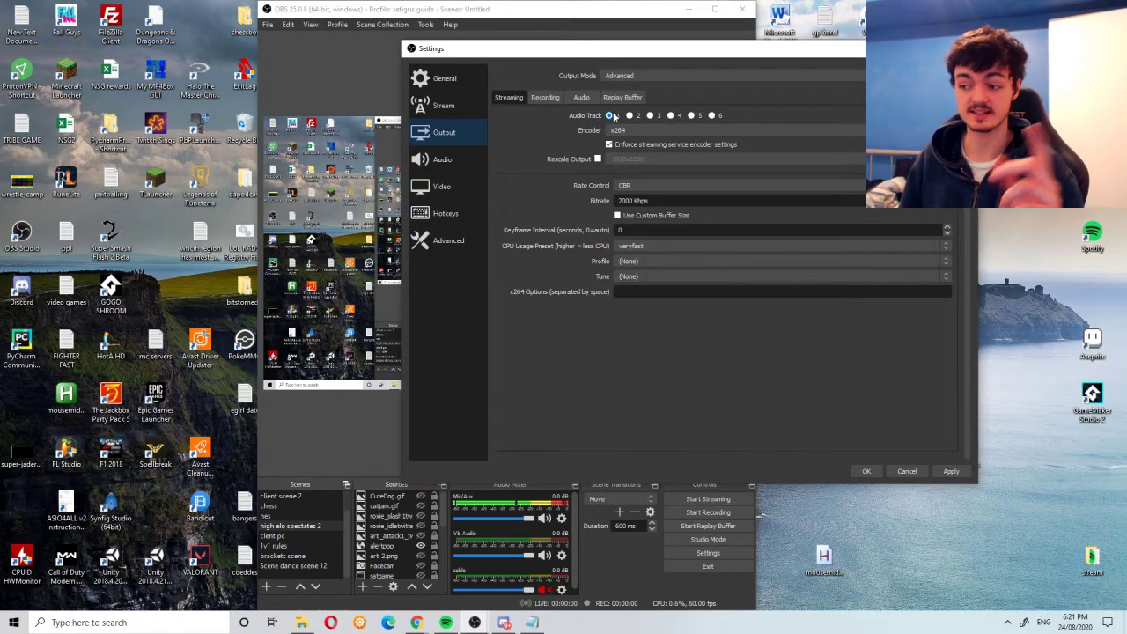
{"action": "left_click", "coordinate": [552, 99]}
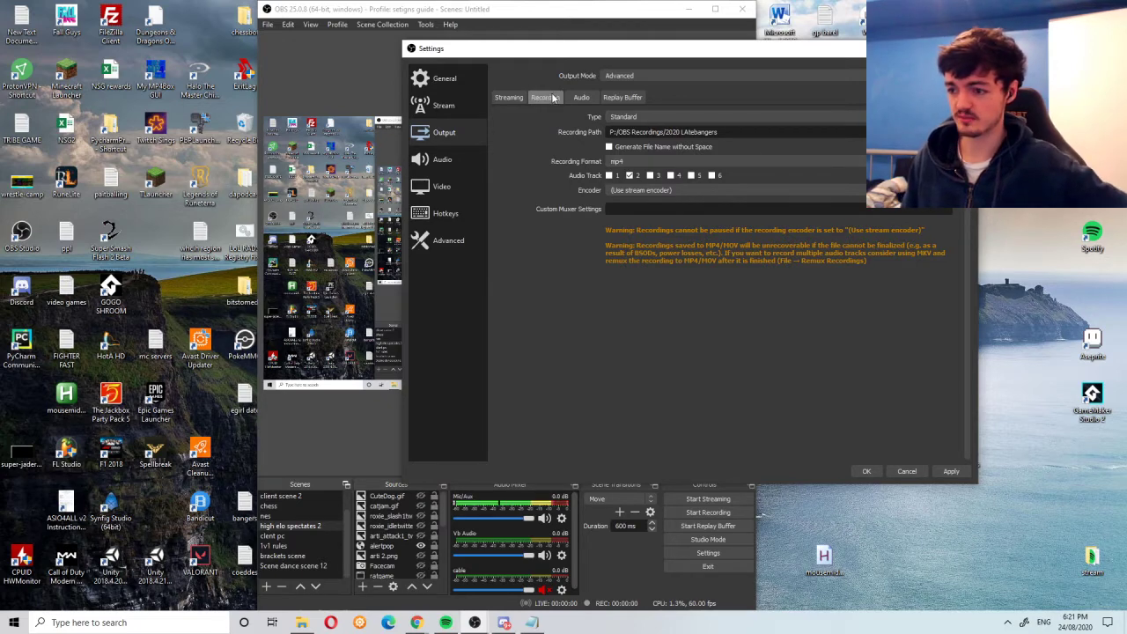
{"action": "left_click", "coordinate": [511, 97]}
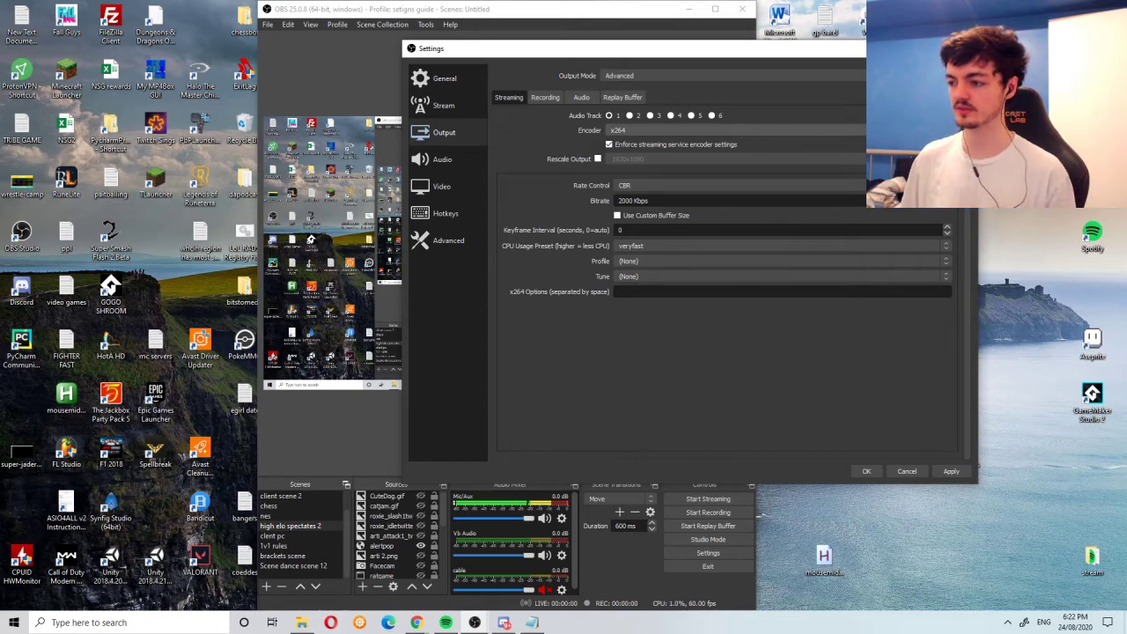
- Review the encoder choices for the streaming output, keeping x264 selected
{"action": "left_click", "coordinate": [943, 129]}
{"action": "left_click", "coordinate": [942, 147]}
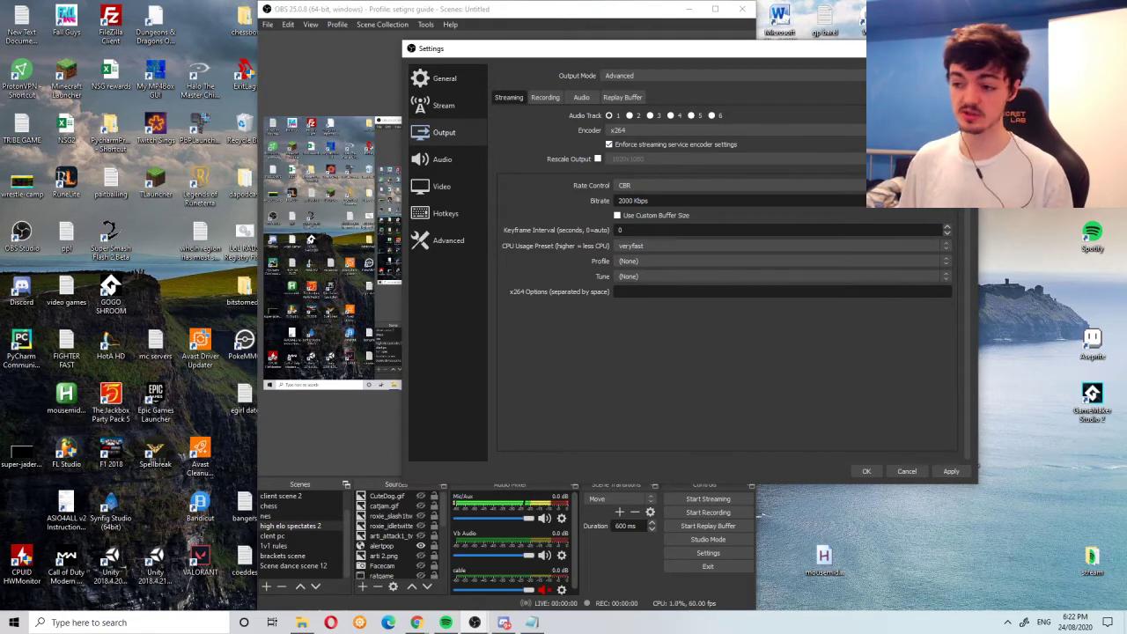
{"action": "left_click", "coordinate": [775, 130]}
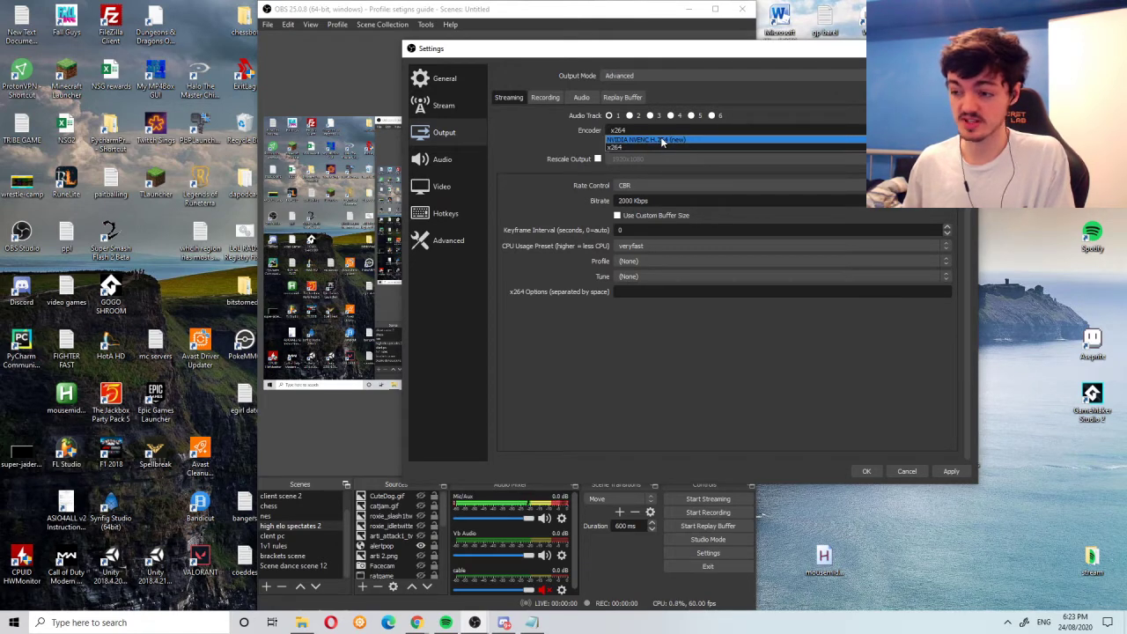
{"action": "left_click", "coordinate": [650, 150]}
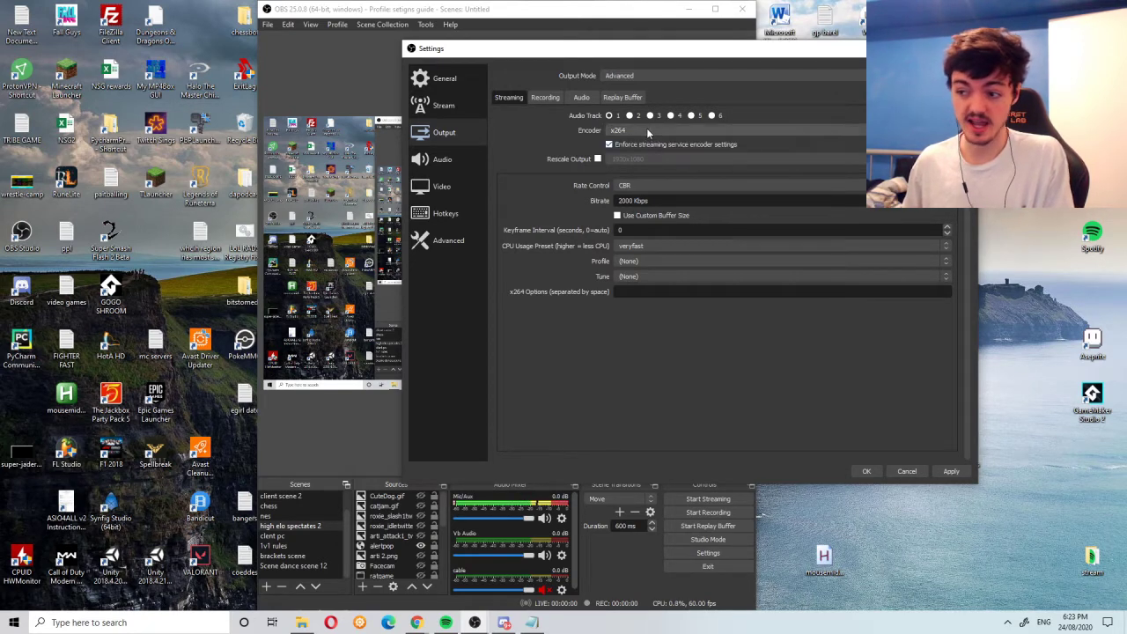
{"action": "left_click", "coordinate": [647, 128]}
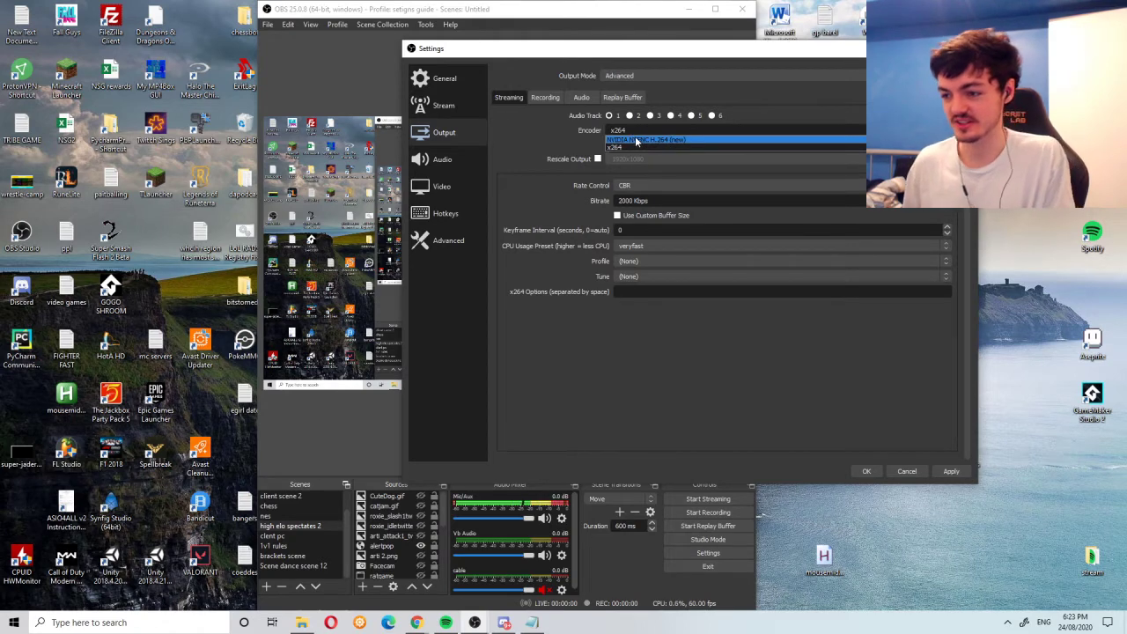
{"action": "left_click", "coordinate": [557, 134]}
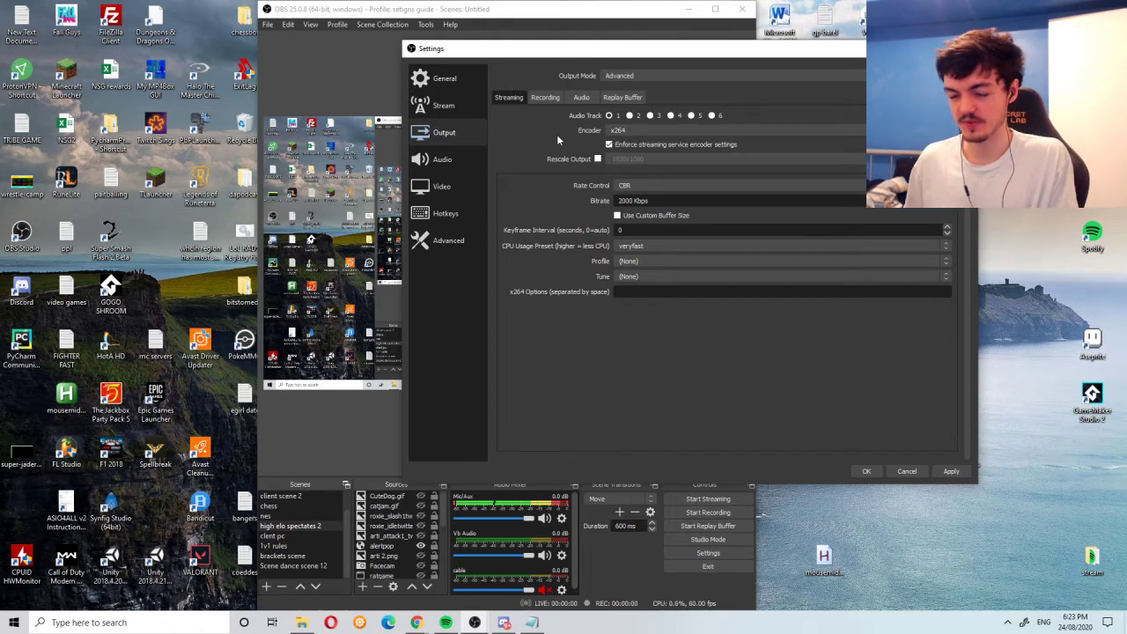
{"action": "left_click", "coordinate": [687, 126]}
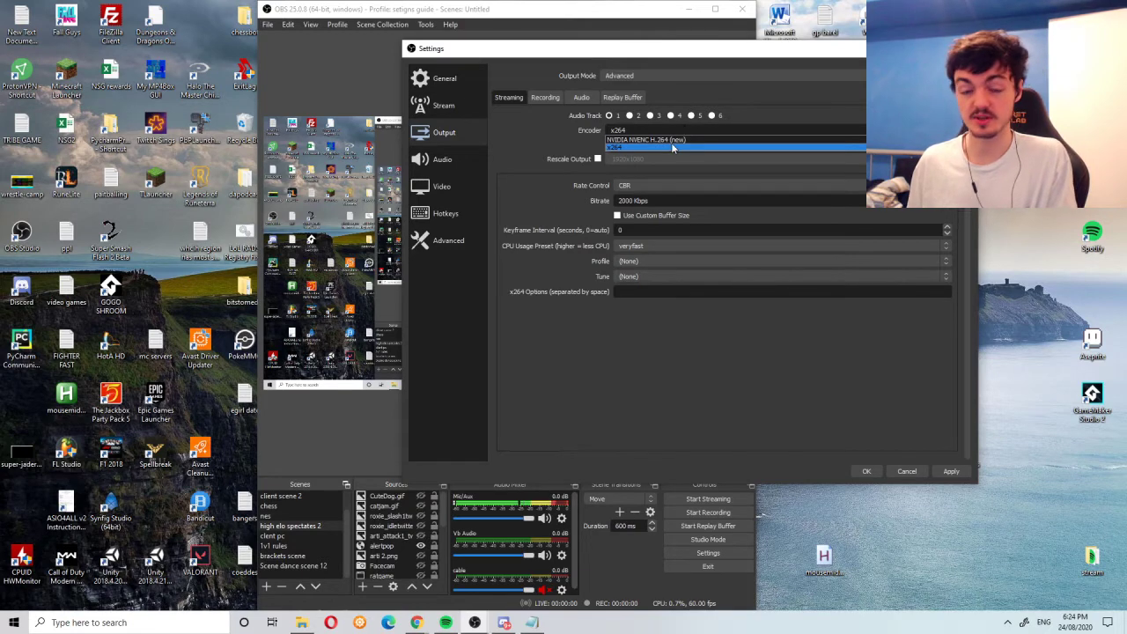
{"action": "left_click", "coordinate": [673, 148]}
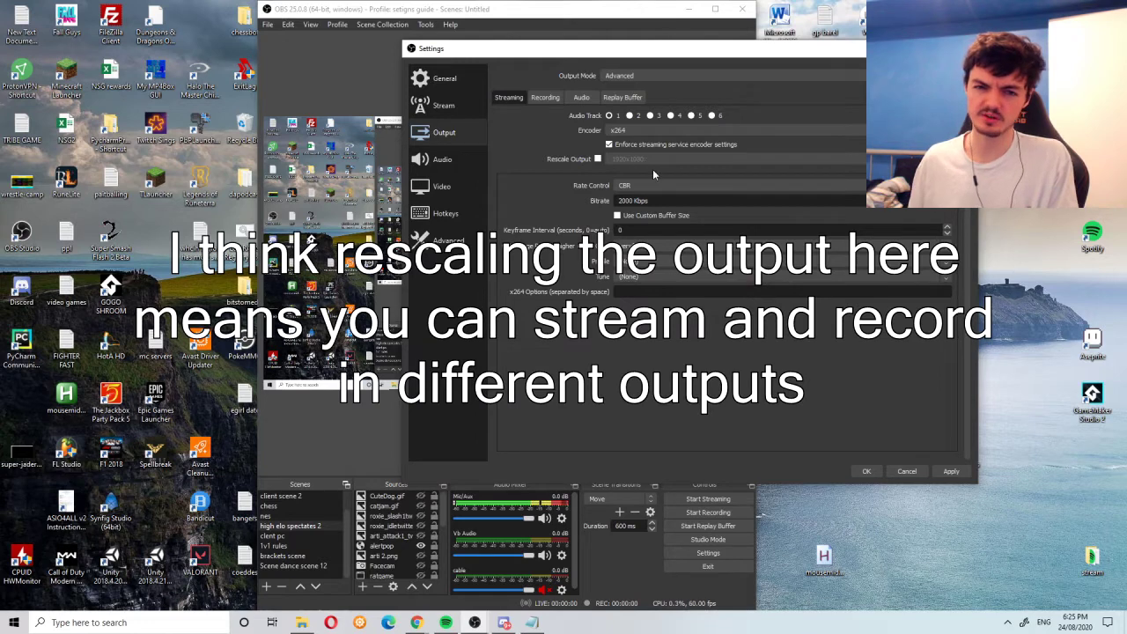
- Check the resolutions in the Video settings and the rate control choices for the streaming output
{"action": "left_click", "coordinate": [471, 186]}
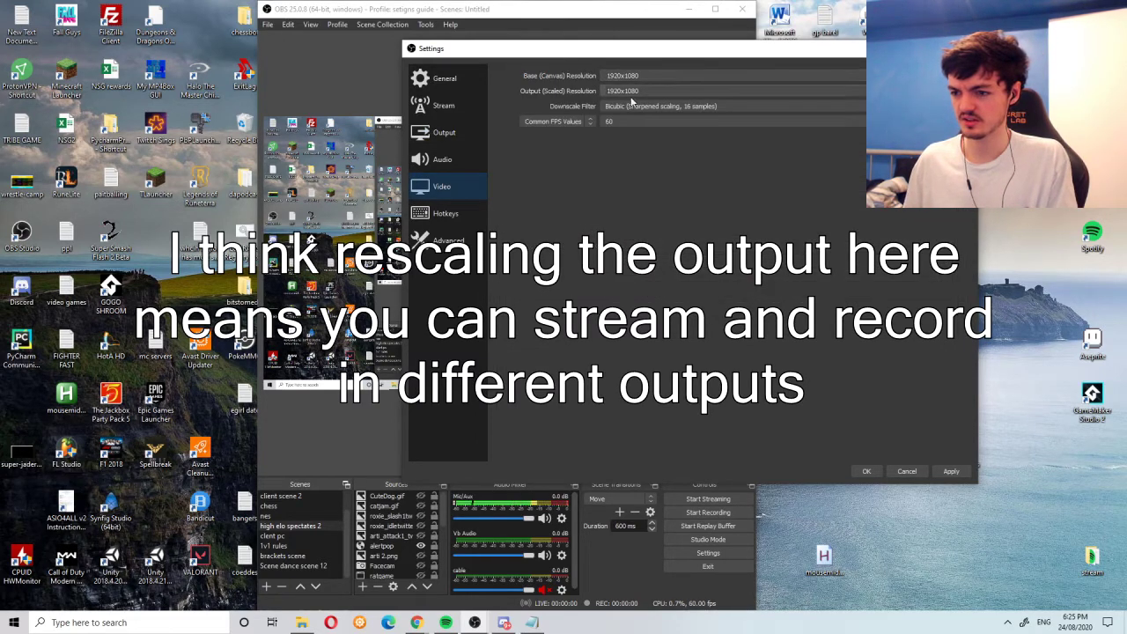
{"action": "left_click", "coordinate": [465, 130]}
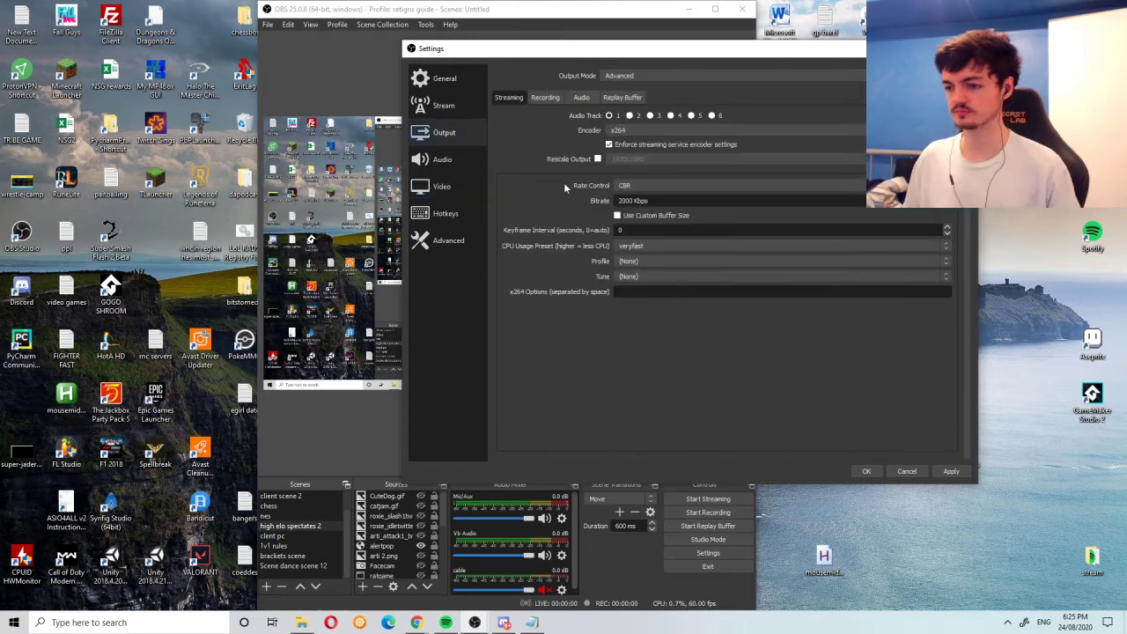
{"action": "left_click", "coordinate": [688, 184]}
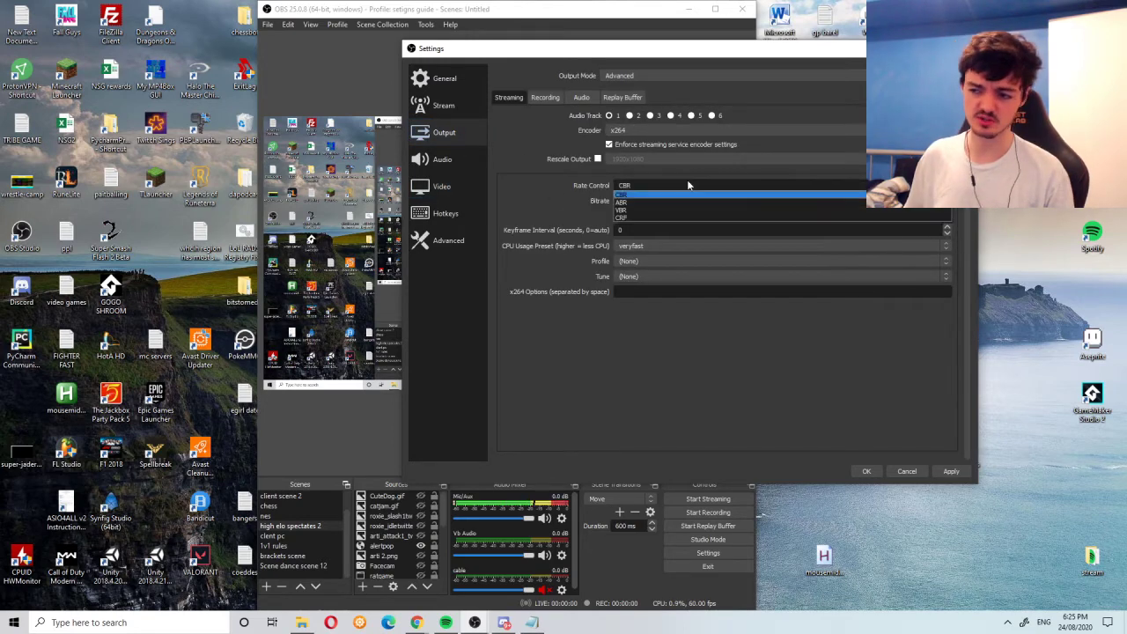
{"action": "left_click", "coordinate": [689, 189]}
- Try the NVIDIA NVENC H.264 (new) streaming encoder to view its options, and return the encoder to x264
{"action": "left_click", "coordinate": [642, 132]}
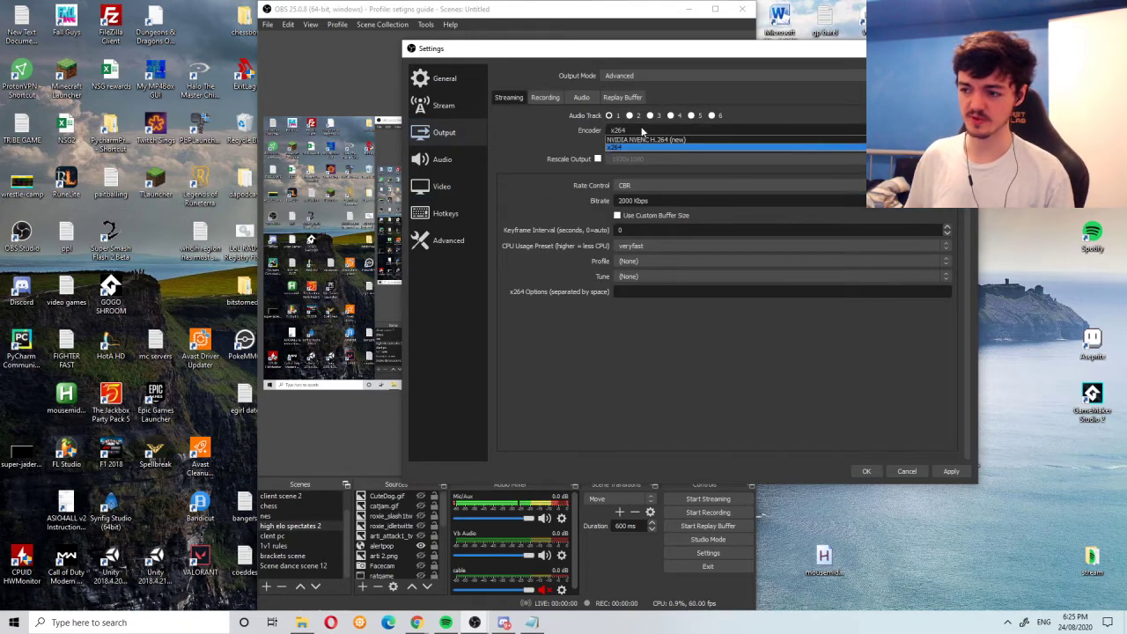
{"action": "left_click", "coordinate": [636, 140]}
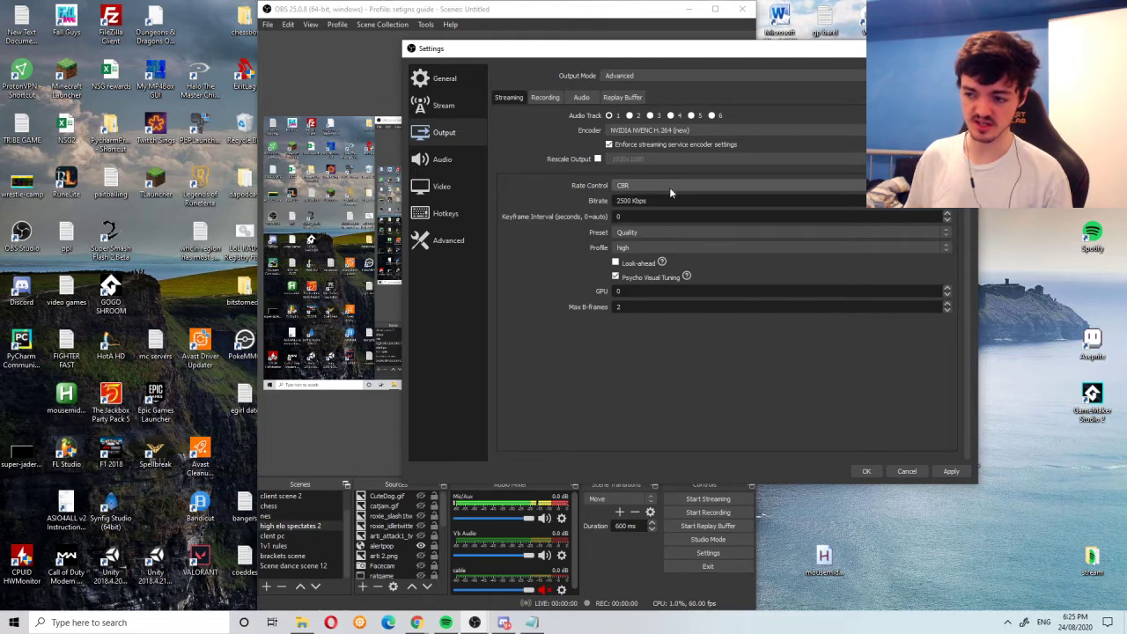
{"action": "left_click", "coordinate": [687, 132]}
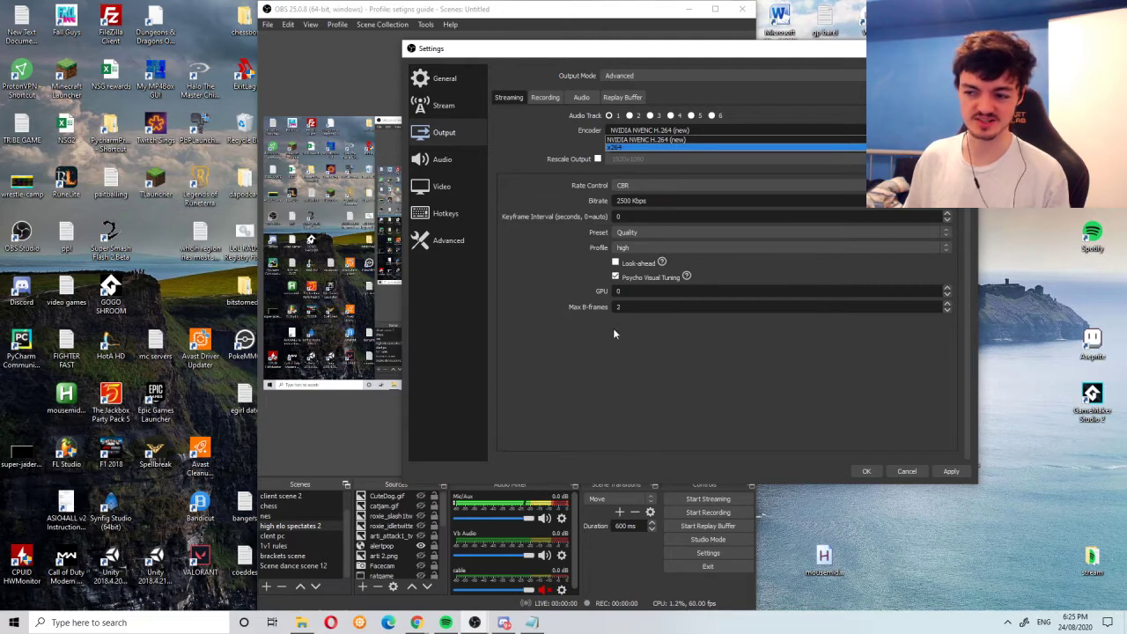
{"action": "left_click", "coordinate": [638, 148]}
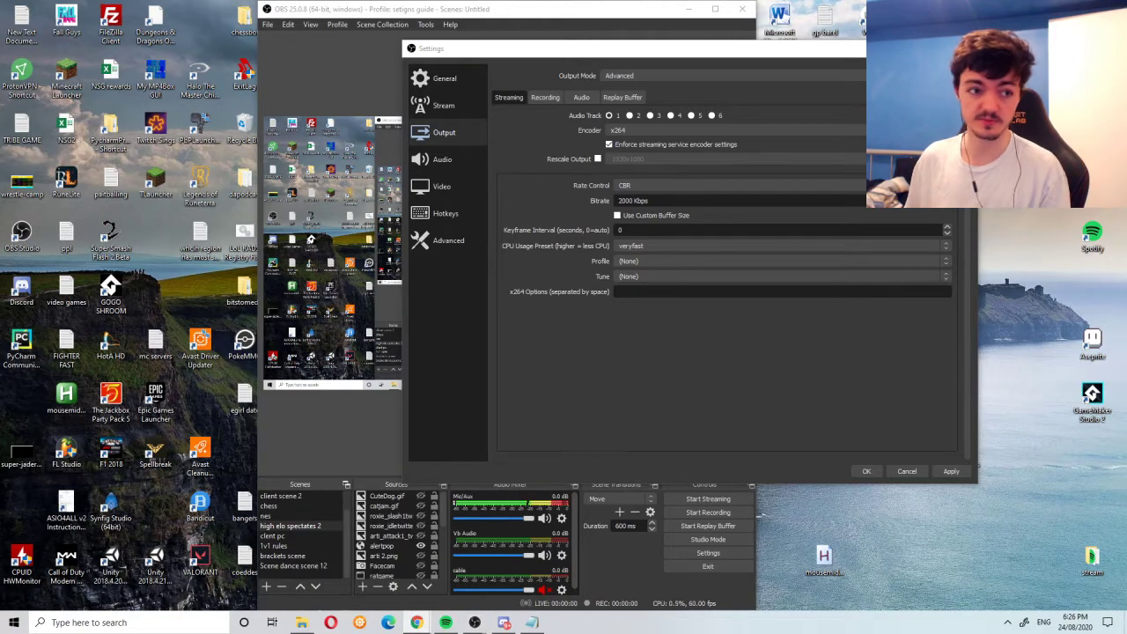
- Switch to Chrome and open the upload speed test page on testmy.net
{"action": "left_click", "coordinate": [417, 622]}
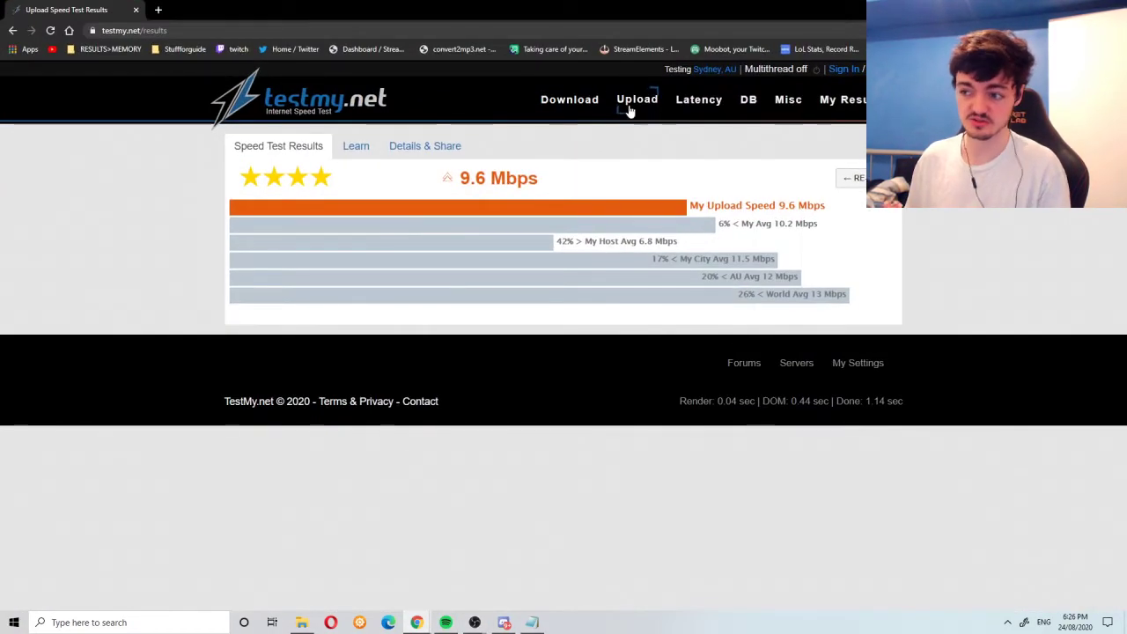
{"action": "left_click", "coordinate": [631, 107]}
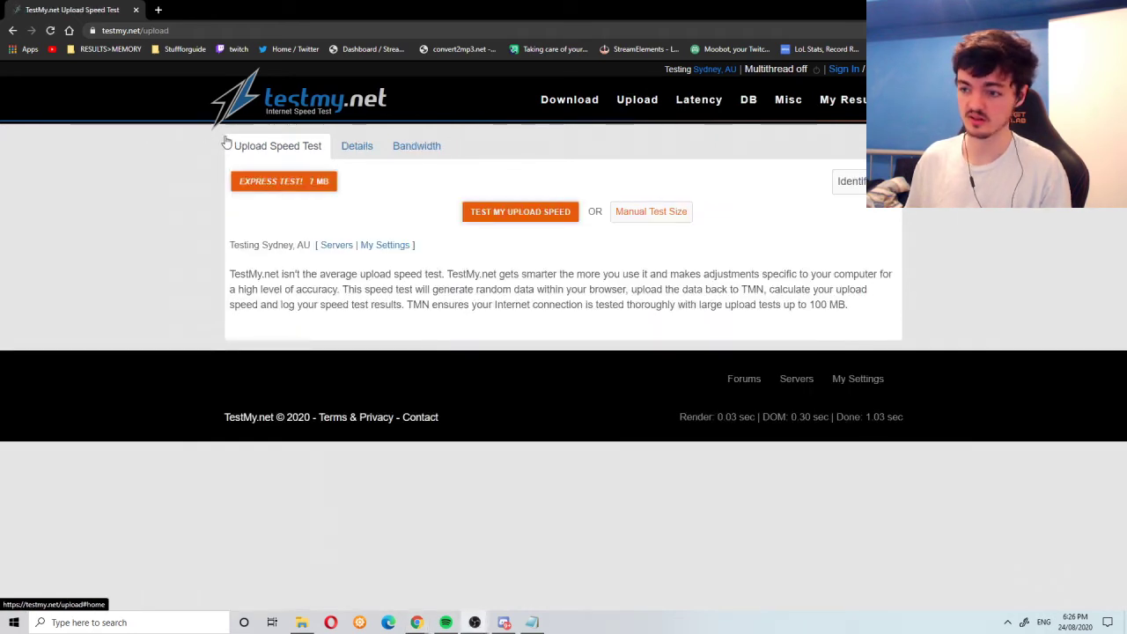
- Run the upload speed test and highlight the measured upload speed in the results
{"action": "left_click", "coordinate": [528, 214]}
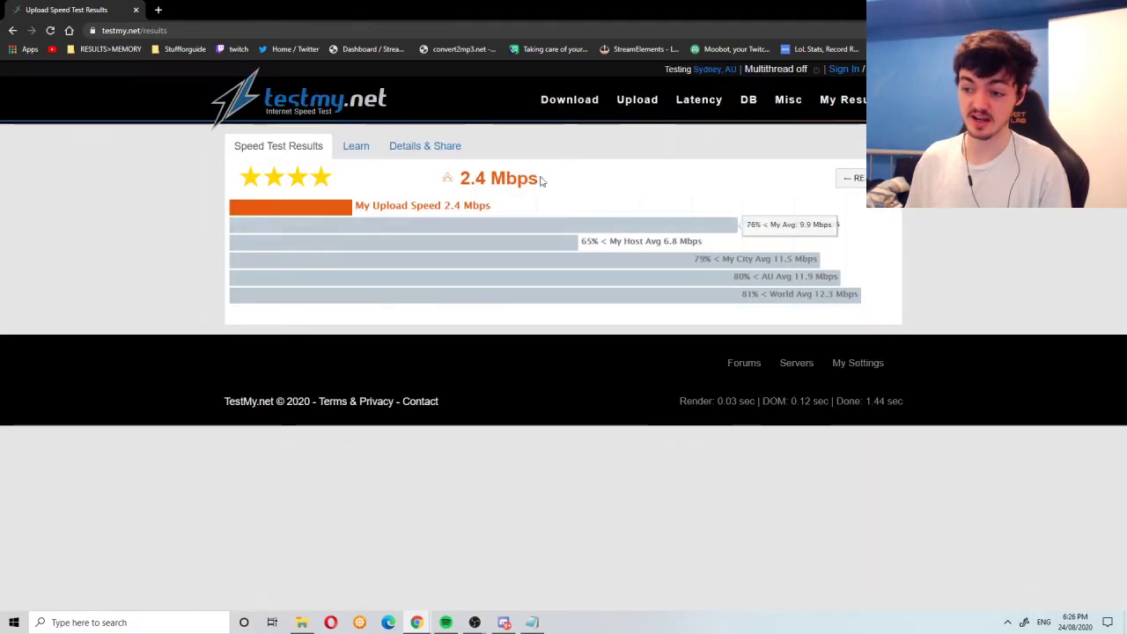
{"action": "left_click_drag", "start_coordinate": [540, 182], "coordinate": [437, 179]}
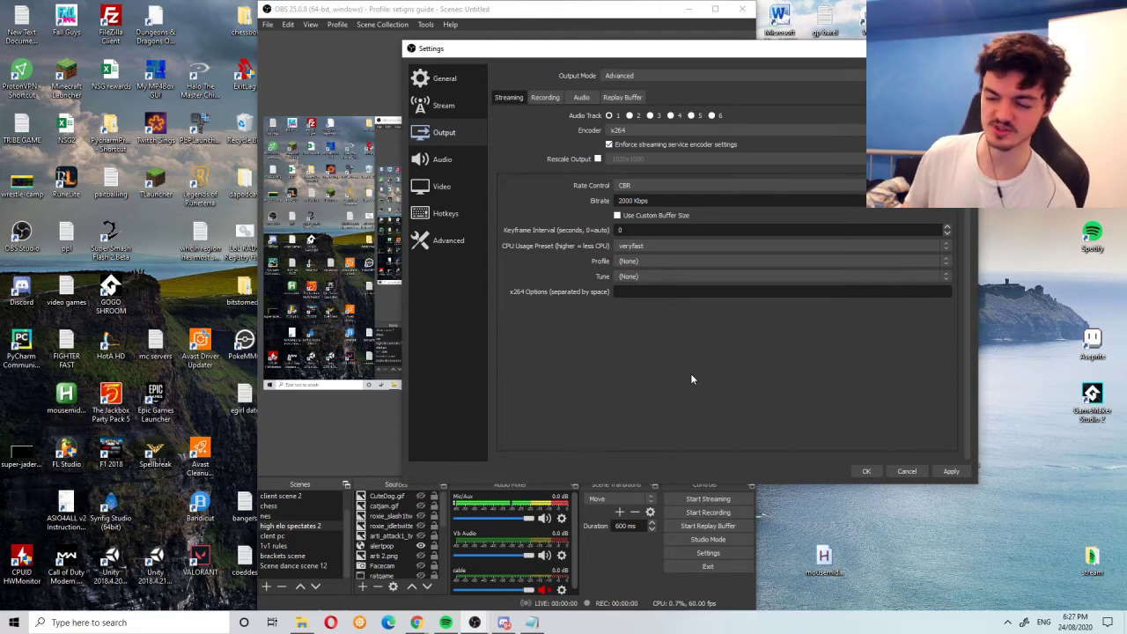
- Set the streaming bitrate to 2000 Kbps and review the CPU usage presets, keeping veryfast
{"action": "double_click", "coordinate": [627, 200]}
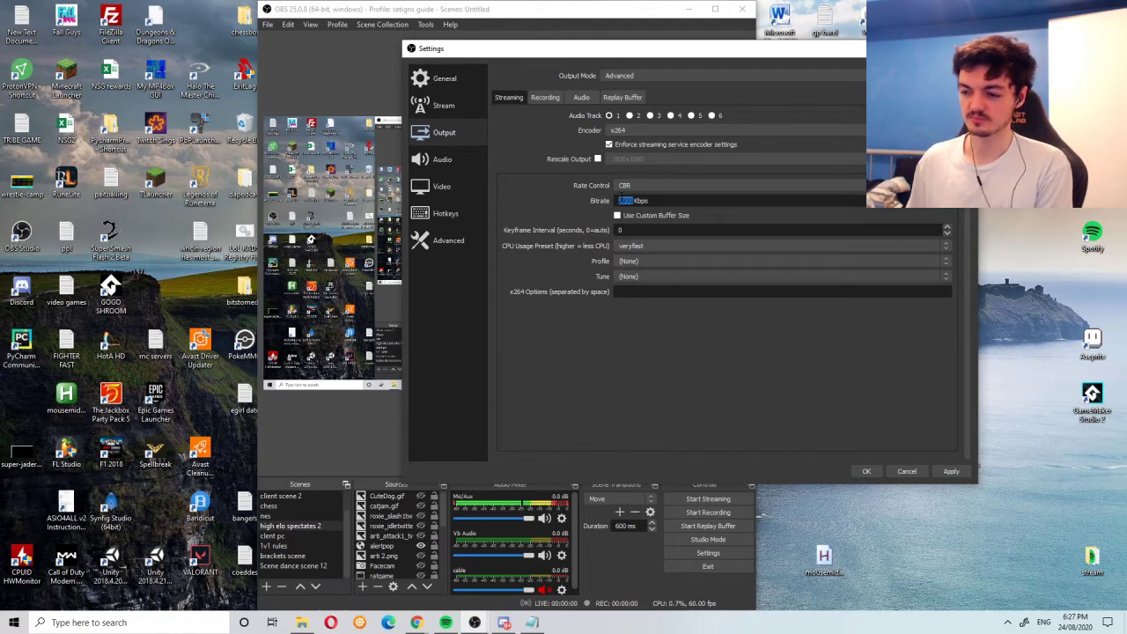
{"action": "type", "text": "2000"}
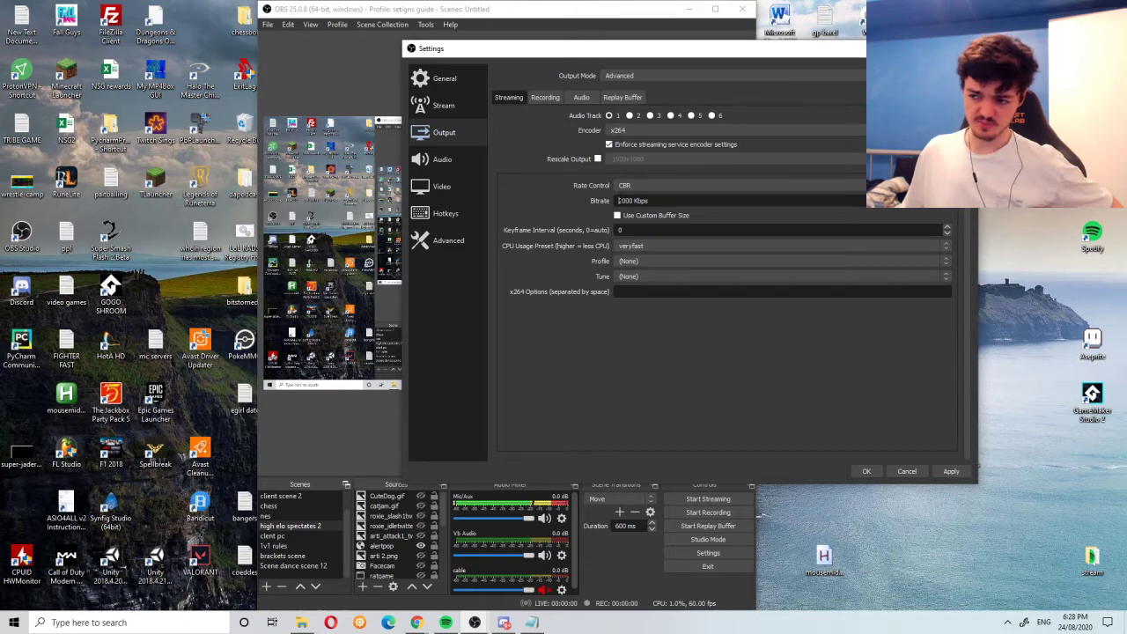
{"action": "double_click", "coordinate": [625, 200]}
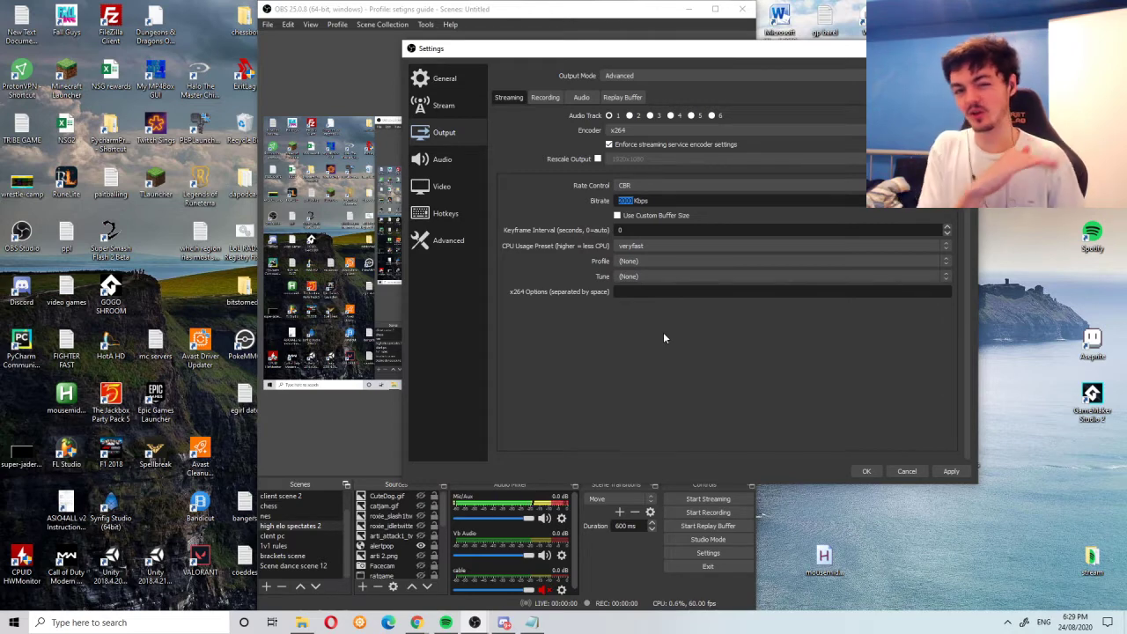
{"action": "left_click", "coordinate": [662, 381]}
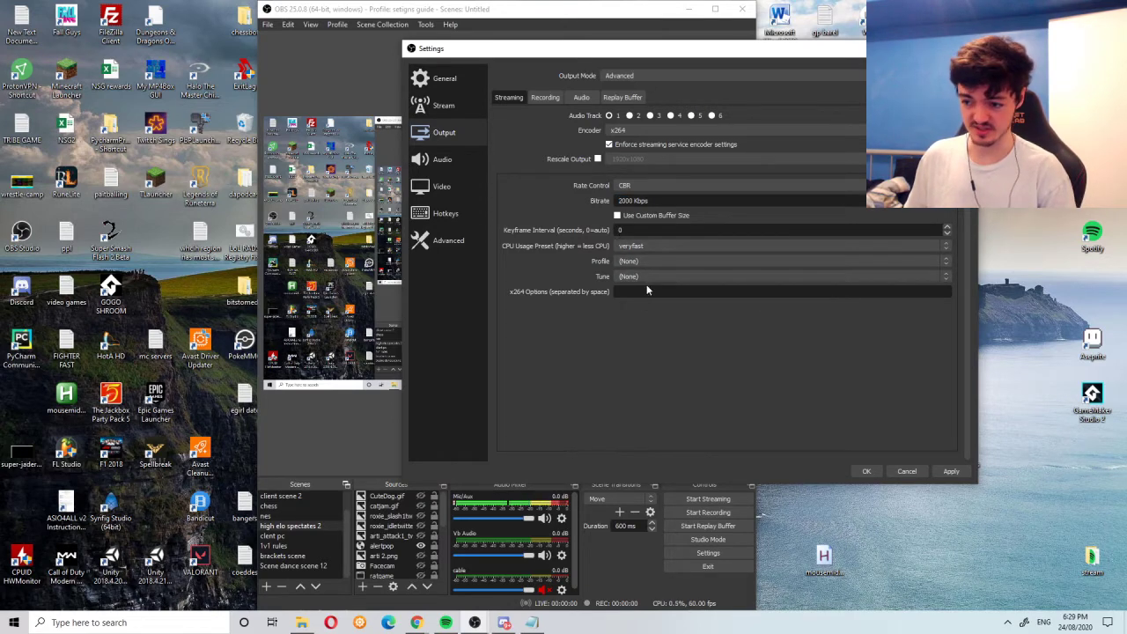
{"action": "left_click", "coordinate": [662, 247]}
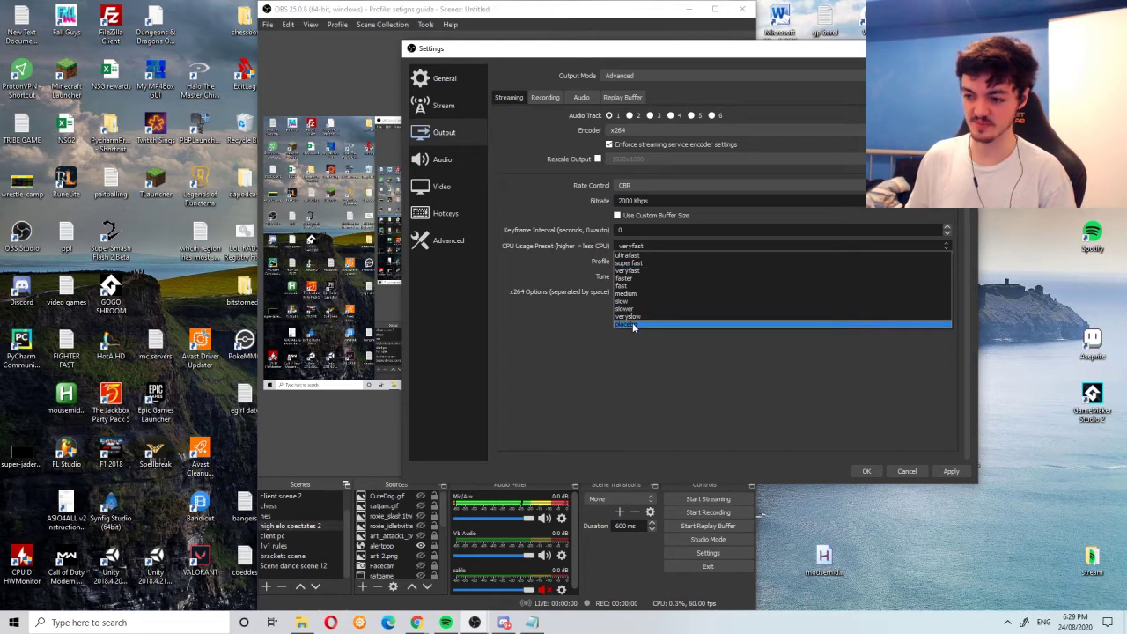
{"action": "left_click", "coordinate": [702, 360]}
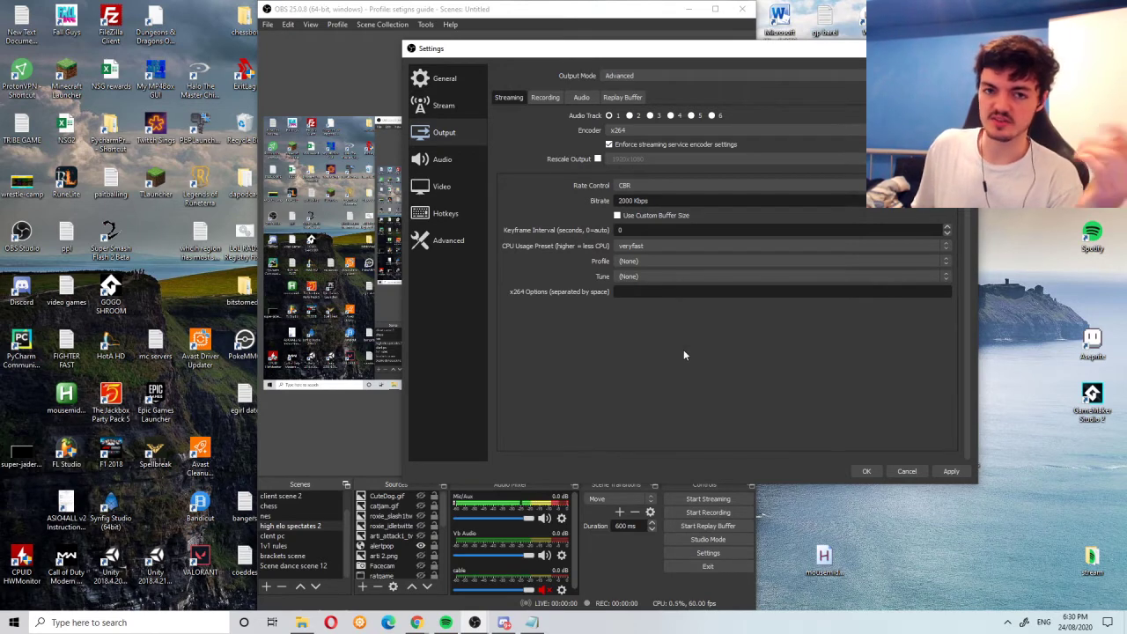
- Compare the streaming and recording audio tracks, and enable track 3 alongside track 2 for recording, leaving track 1 off
{"action": "left_click", "coordinate": [546, 98]}
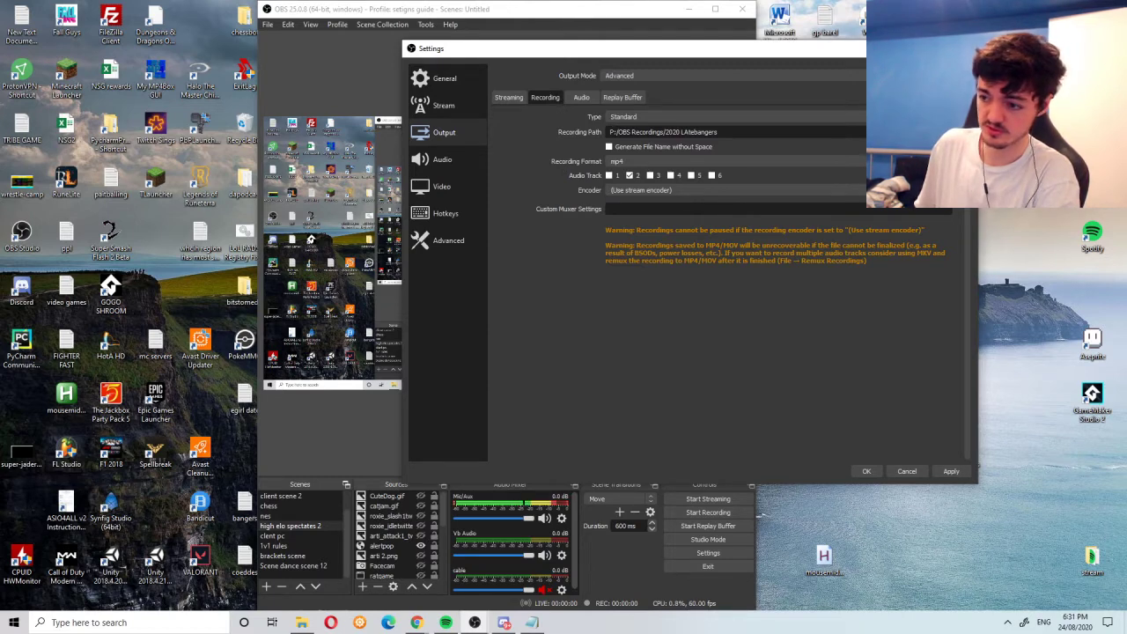
{"action": "left_click", "coordinate": [523, 99]}
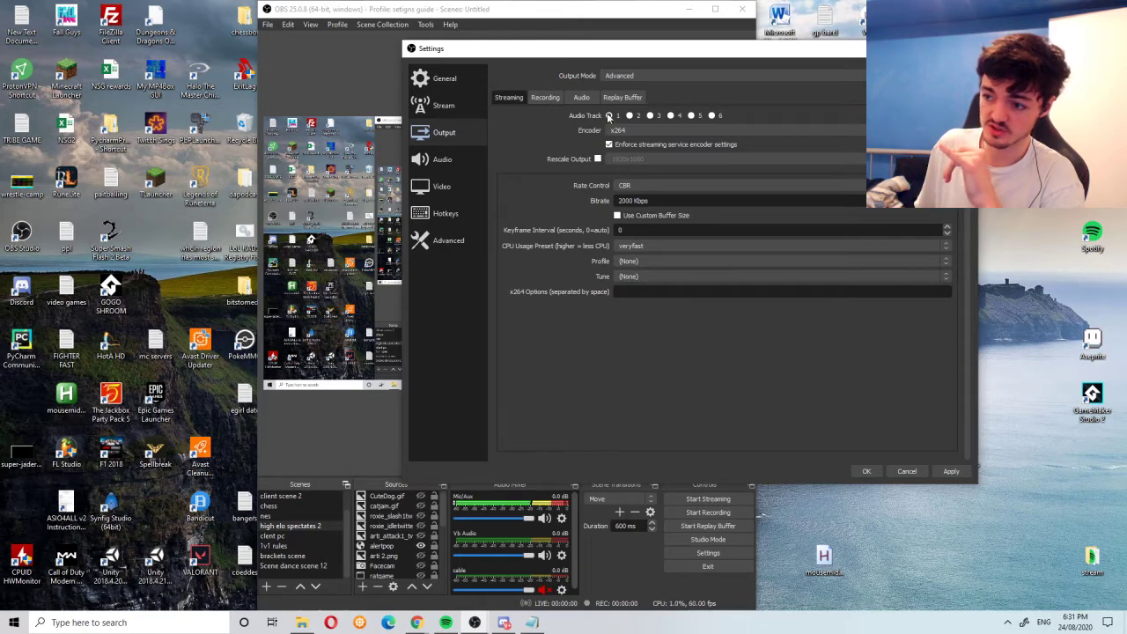
{"action": "left_click", "coordinate": [545, 98]}
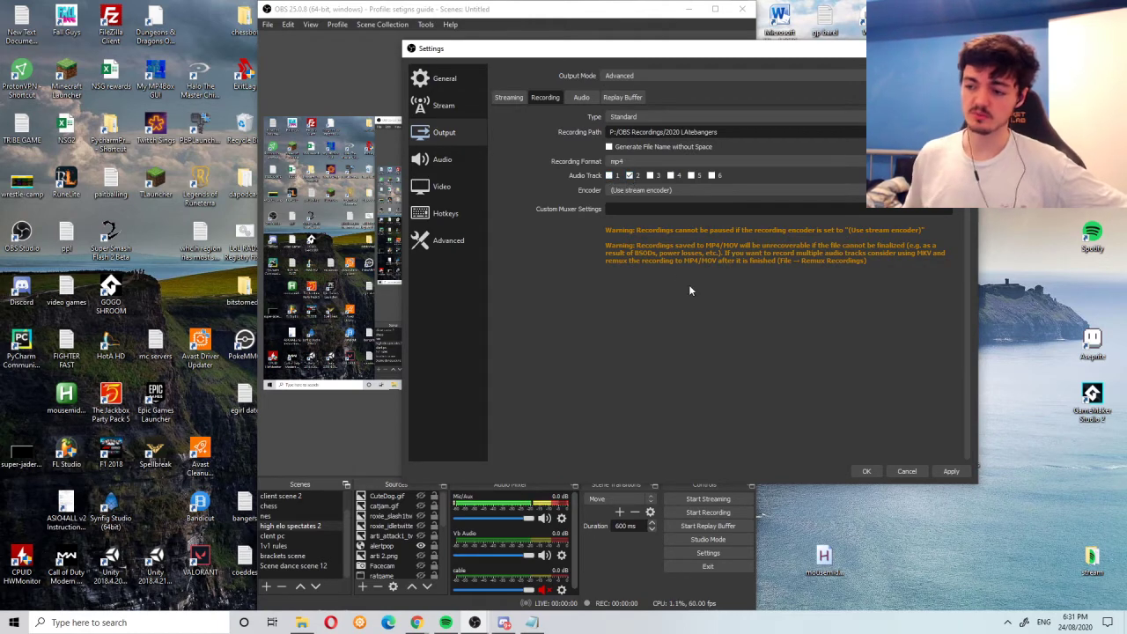
{"action": "left_click", "coordinate": [614, 176]}
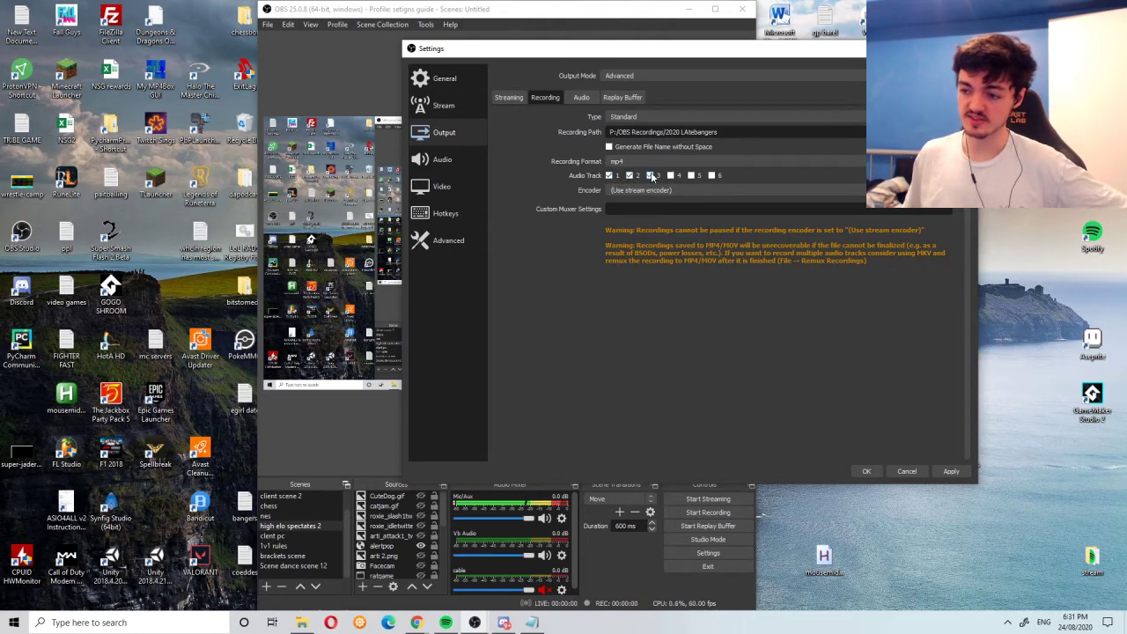
{"action": "left_click", "coordinate": [651, 175]}
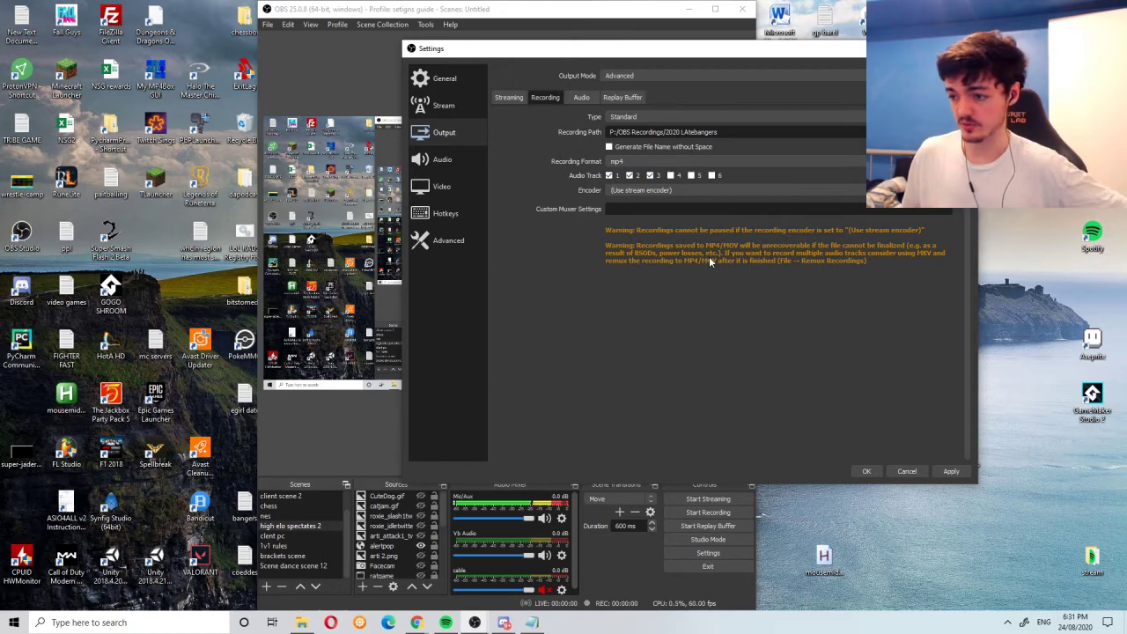
{"action": "left_click", "coordinate": [612, 176]}
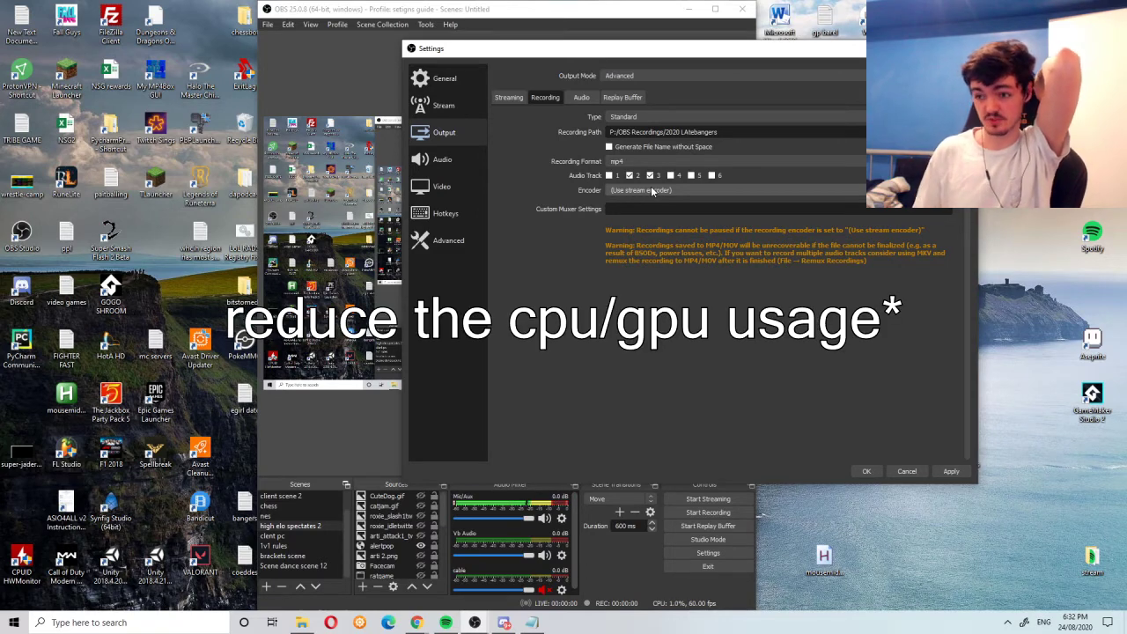
- Try the NVIDIA NVENC H.264 (new) recording encoder to view its options, and return the encoder to (Use stream encoder)
{"action": "left_click", "coordinate": [509, 97]}
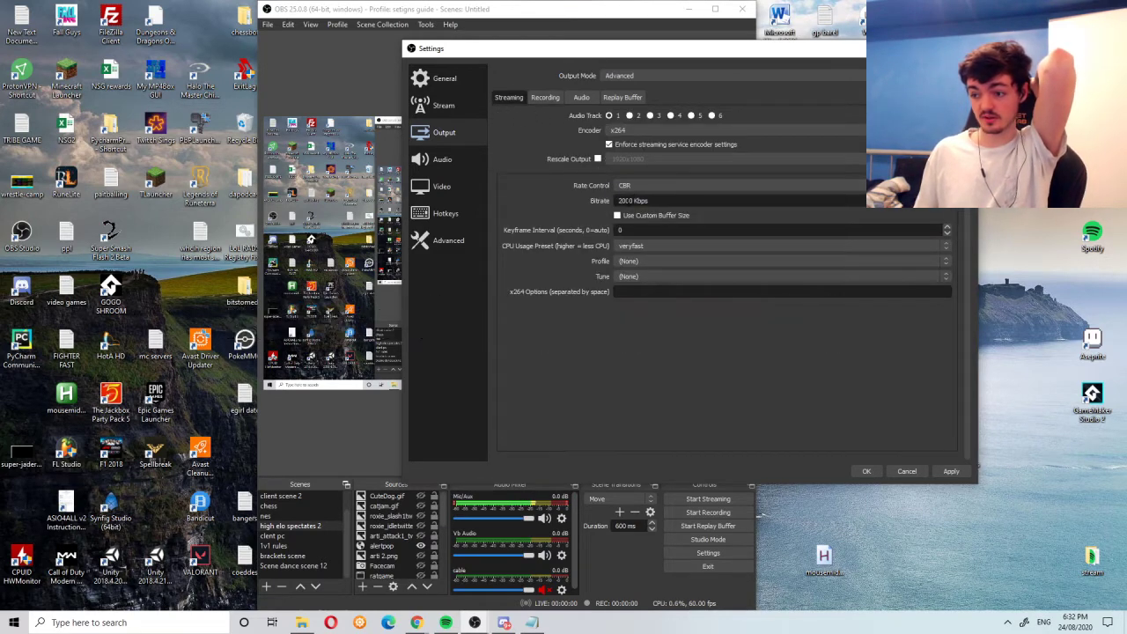
{"action": "left_click", "coordinate": [545, 97]}
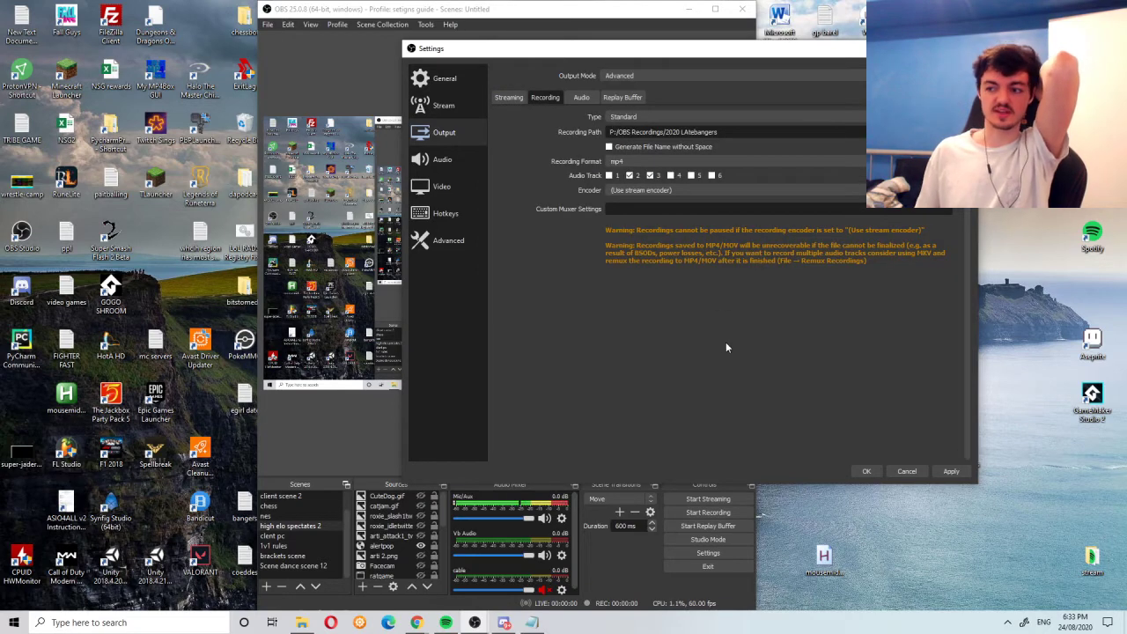
{"action": "left_click", "coordinate": [680, 191]}
{"action": "left_click", "coordinate": [680, 194]}
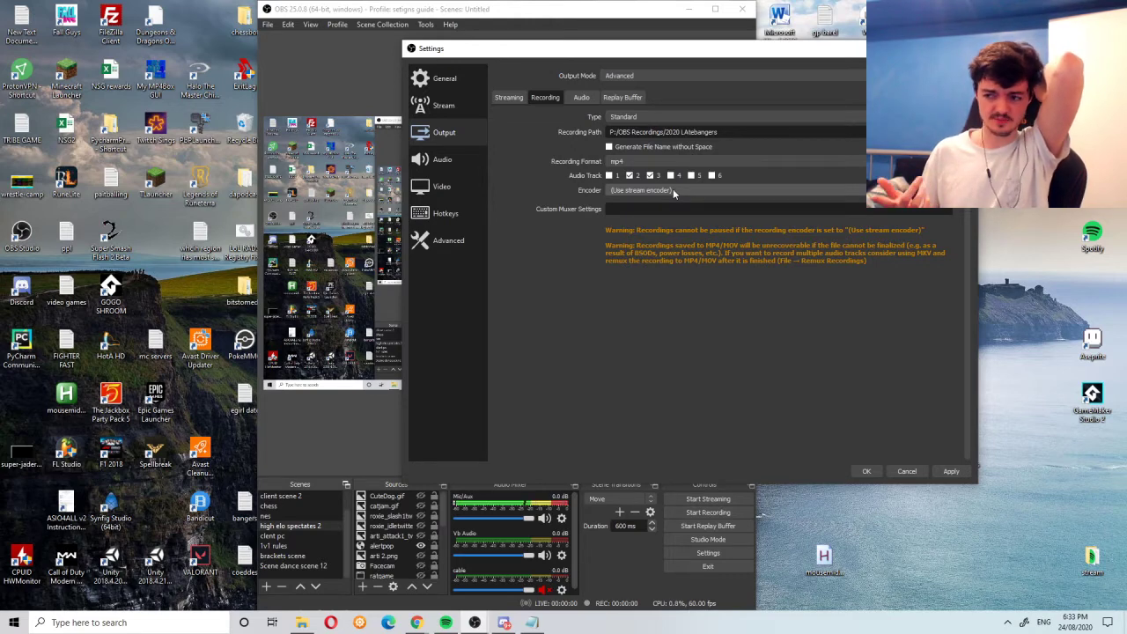
{"action": "left_click", "coordinate": [673, 188]}
{"action": "left_click", "coordinate": [662, 202]}
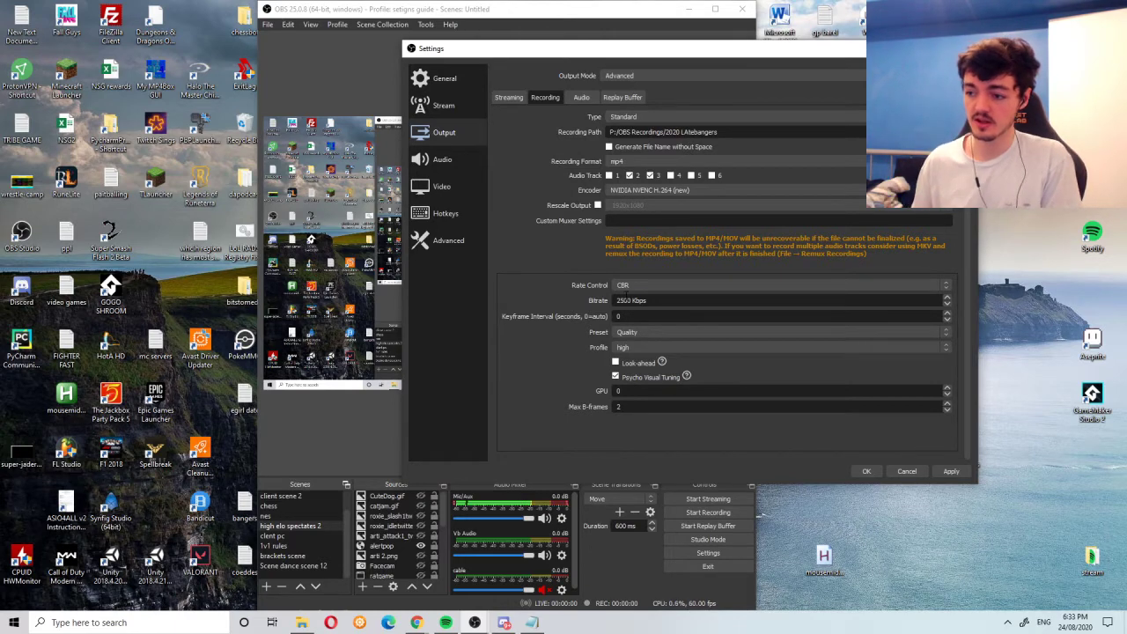
{"action": "left_click", "coordinate": [659, 189]}
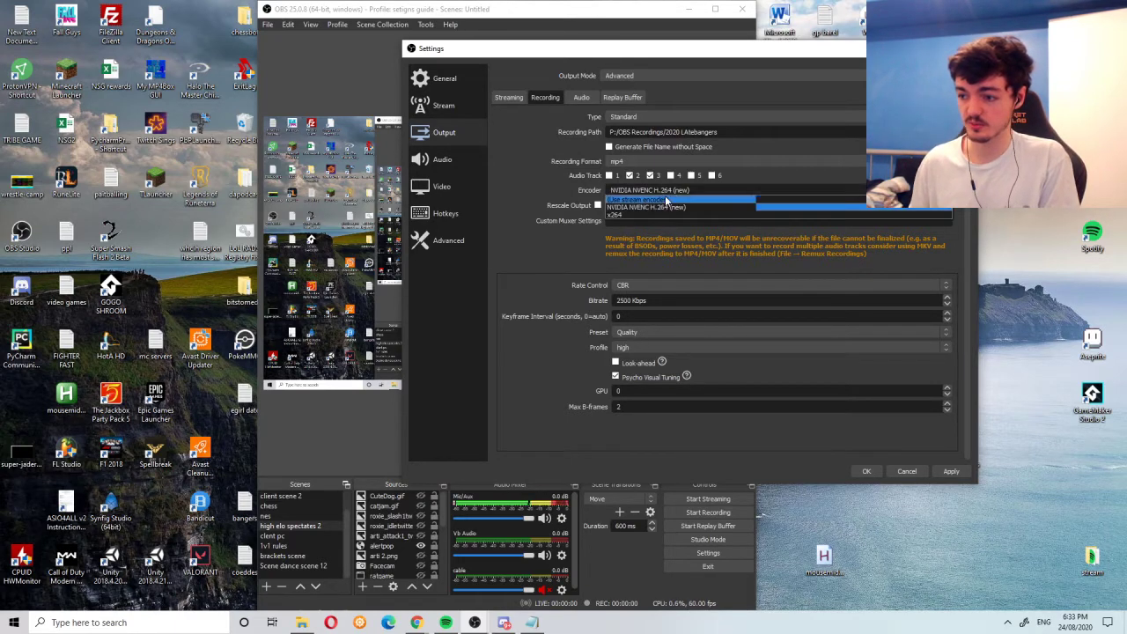
{"action": "left_click", "coordinate": [665, 202]}
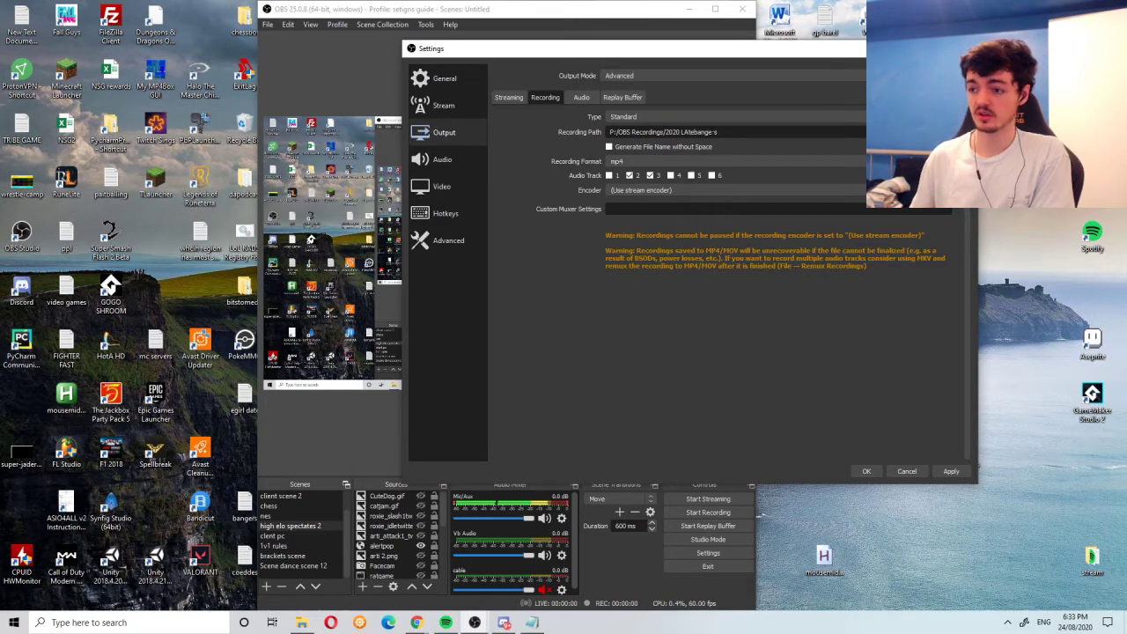
- Check the audio track bitrates and the replay buffer options in the Output settings
{"action": "left_click", "coordinate": [581, 97]}
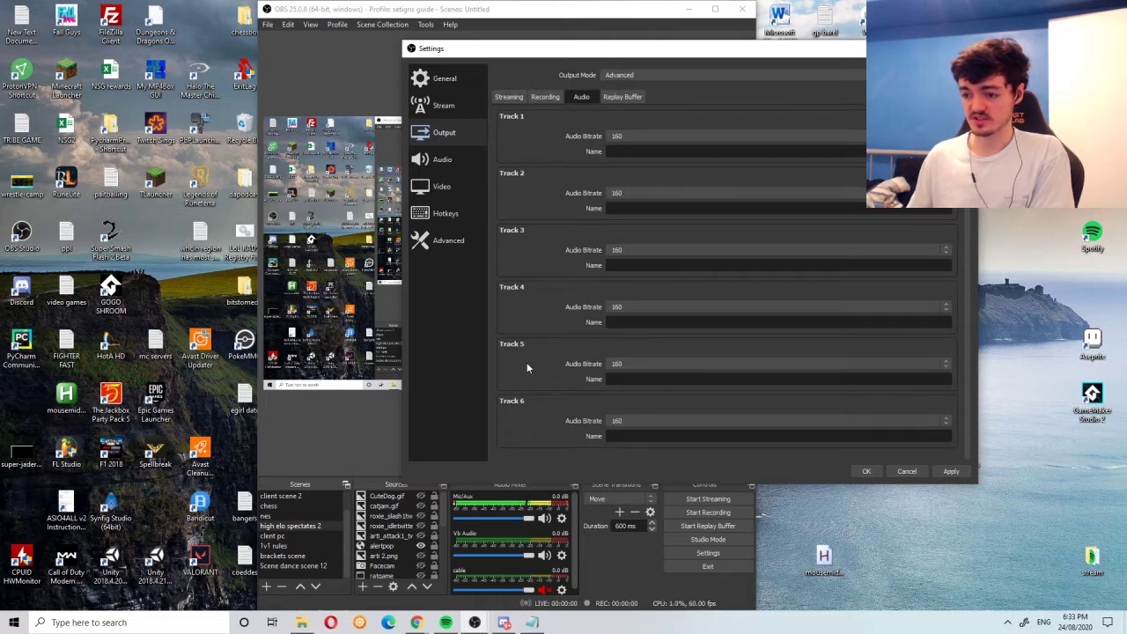
{"action": "left_click", "coordinate": [620, 96]}
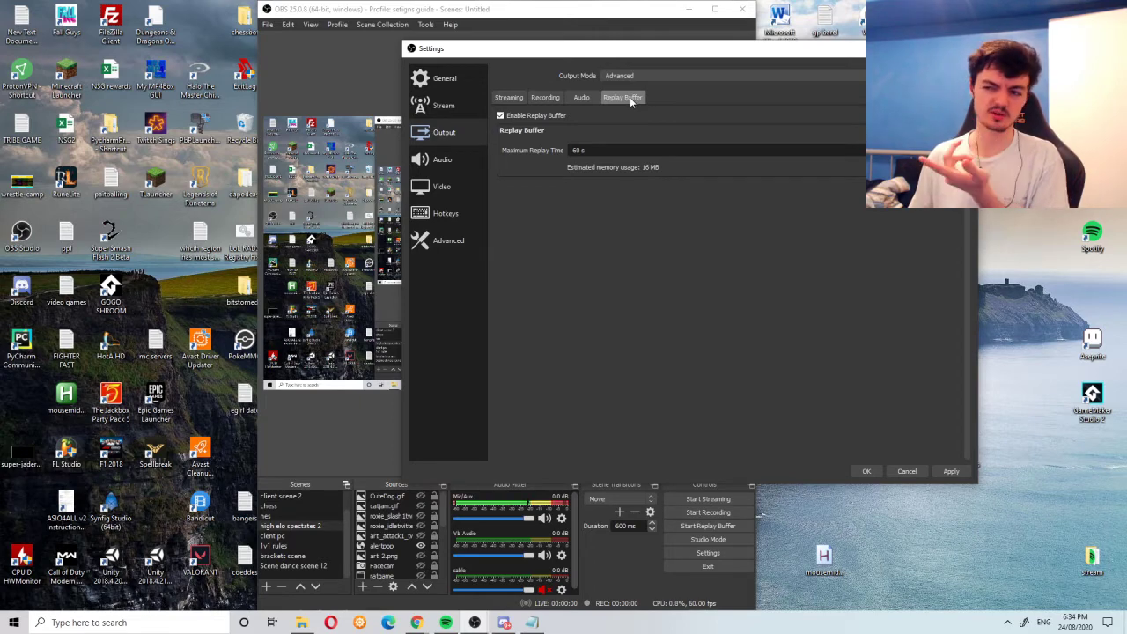
{"action": "left_click", "coordinate": [572, 97]}
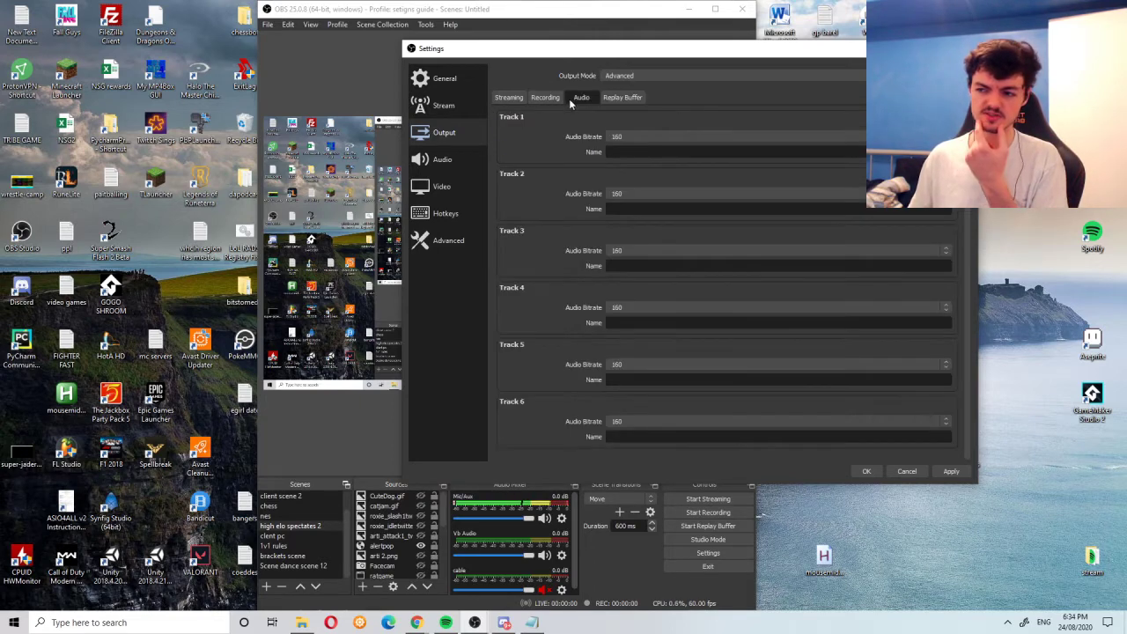
- Review the sample rate, channel choices and devices in the Audio settings, keeping Stereo
{"action": "left_click", "coordinate": [460, 161]}
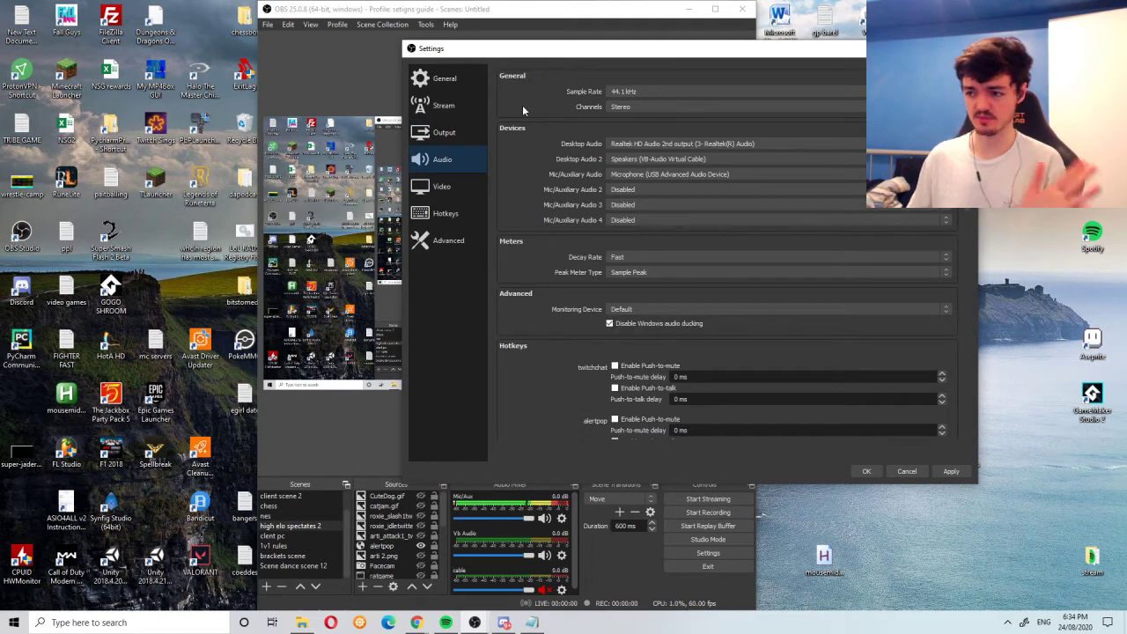
{"action": "left_click", "coordinate": [621, 106]}
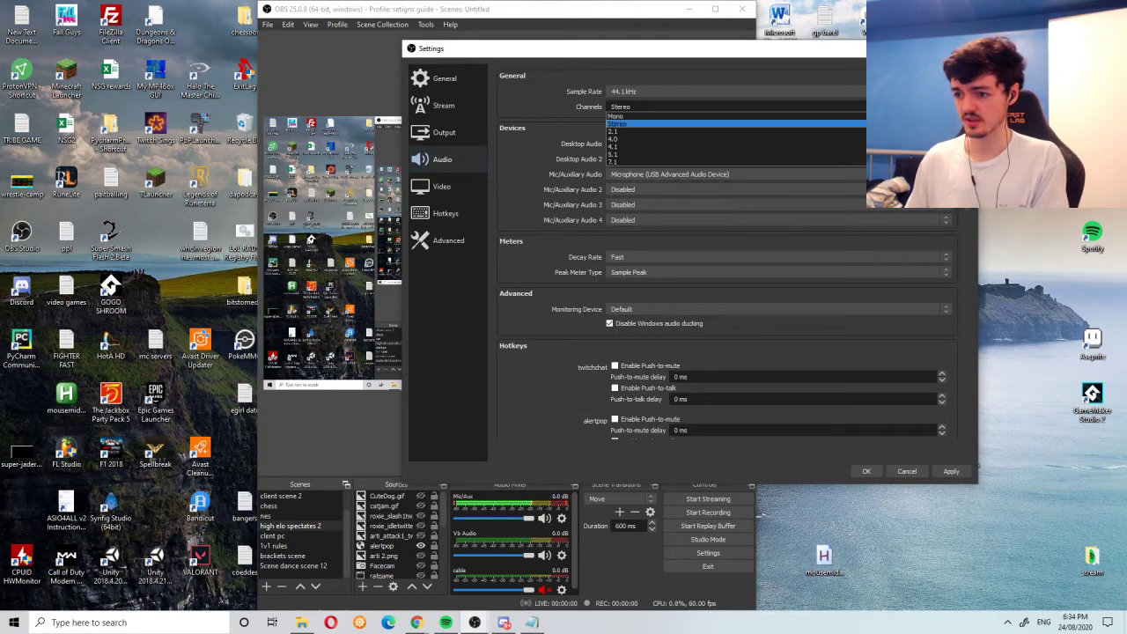
{"action": "left_click", "coordinate": [621, 105]}
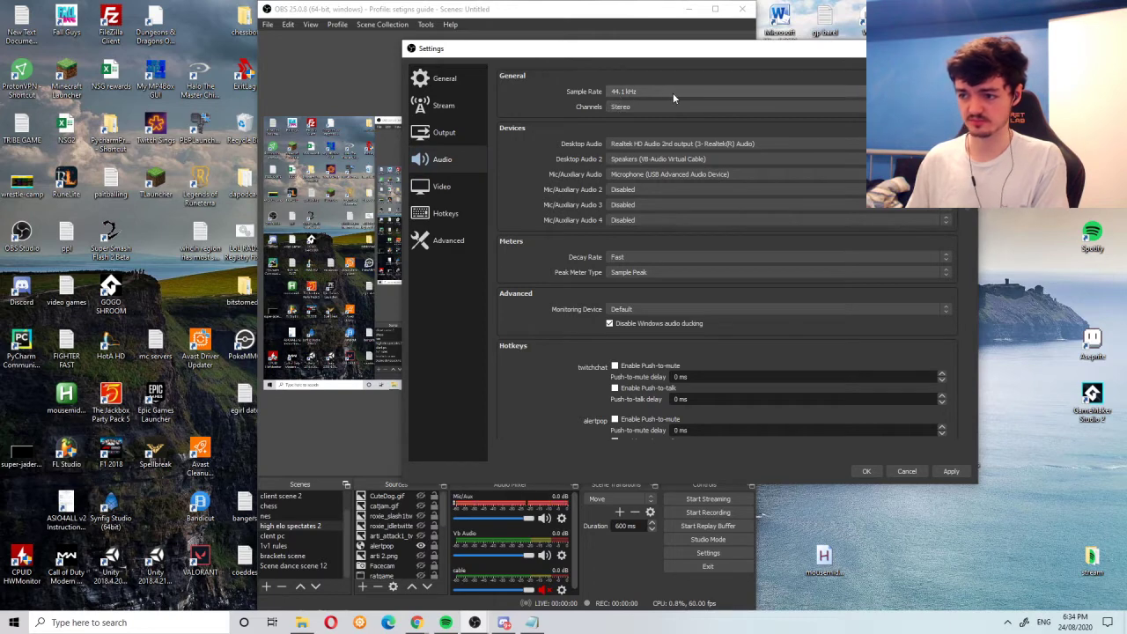
{"action": "scroll", "coordinate": [551, 133], "scroll_direction": "down", "scroll_amount": 2}
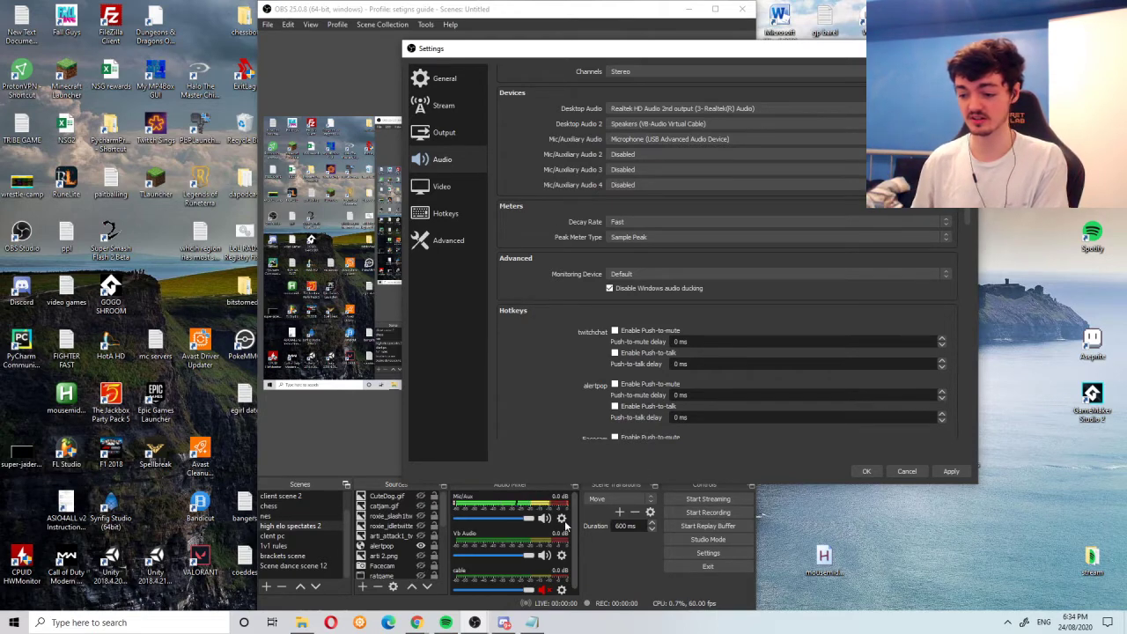
- Save the settings and check the Mic/Aux device choices in its properties, keeping Microphone (USB Advanced Audio Device)
{"action": "key", "text": "Return"}
{"action": "left_click", "coordinate": [563, 517]}
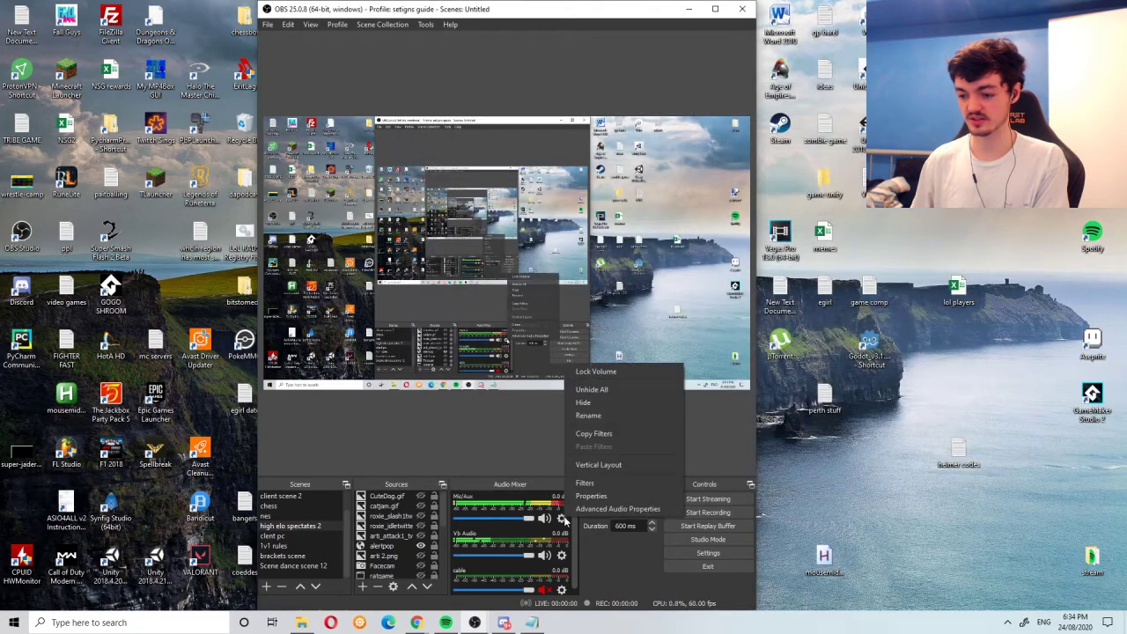
{"action": "left_click", "coordinate": [604, 494]}
{"action": "left_click", "coordinate": [509, 127]}
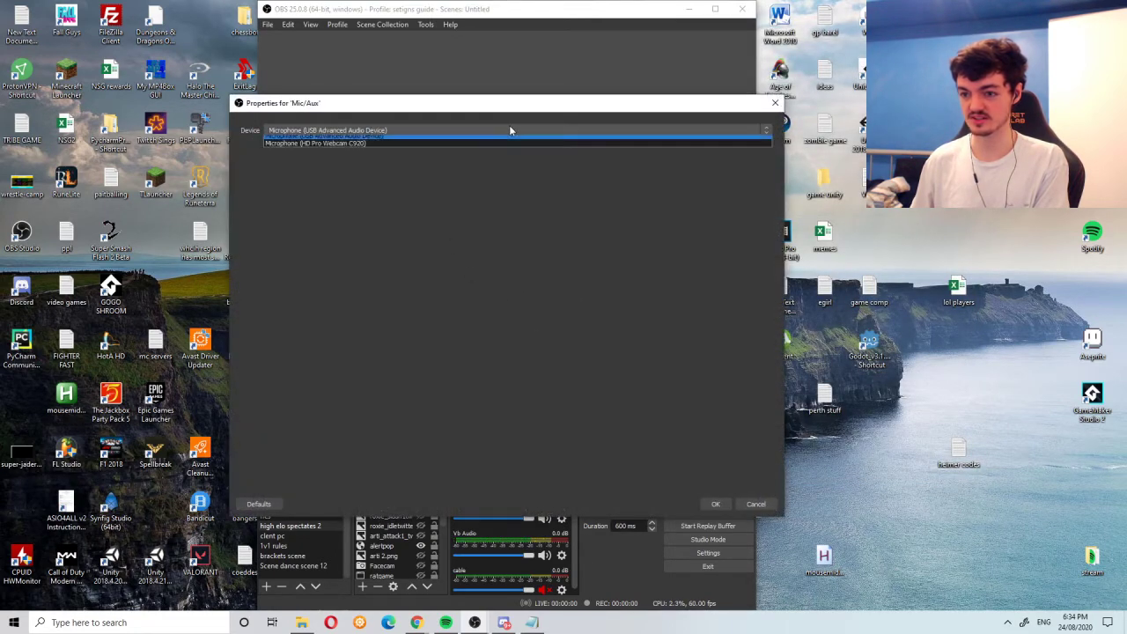
{"action": "left_click", "coordinate": [509, 128]}
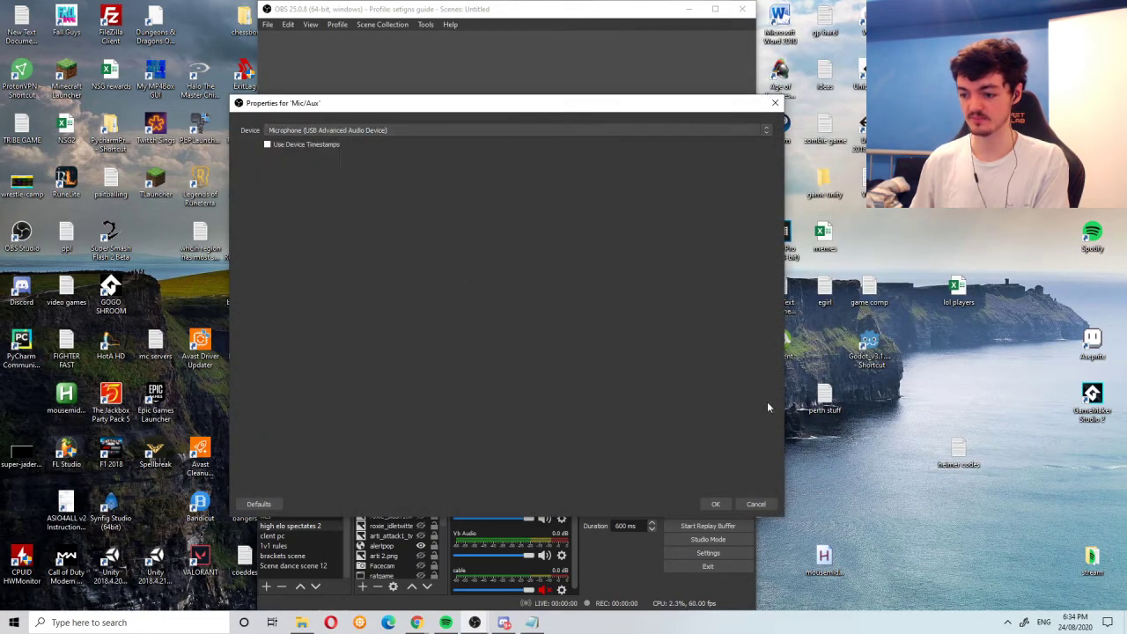
{"action": "left_click", "coordinate": [714, 502]}
- Reopen the Audio settings and review the devices, meters, monitoring device and push-to-mute and push-to-talk options
{"action": "left_click", "coordinate": [273, 25]}
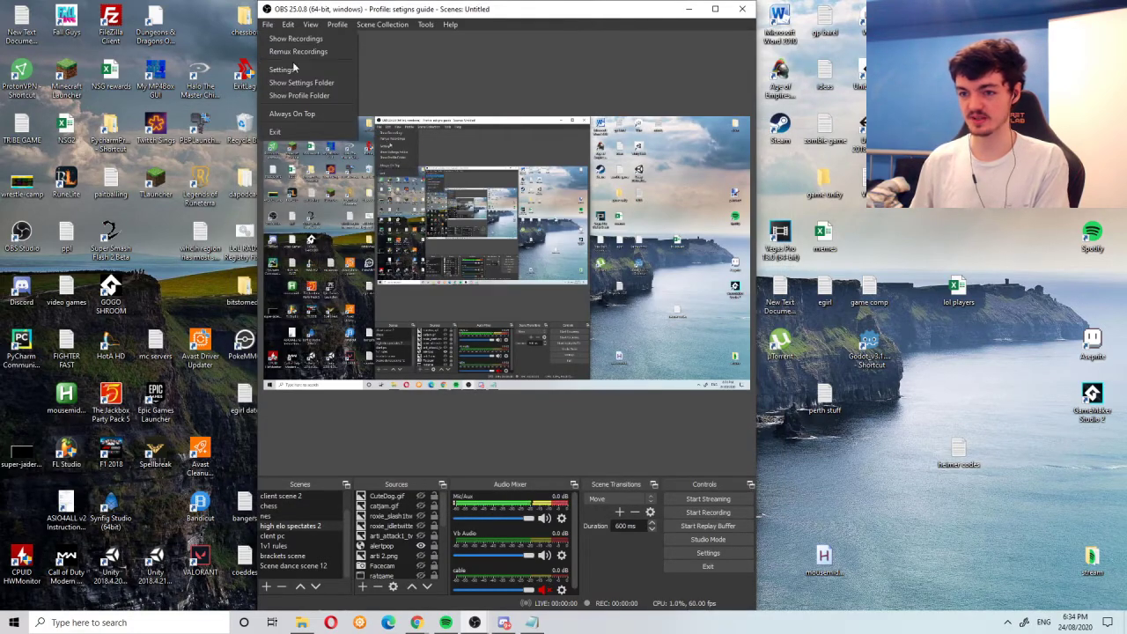
{"action": "left_click", "coordinate": [294, 68]}
{"action": "left_click", "coordinate": [276, 208]}
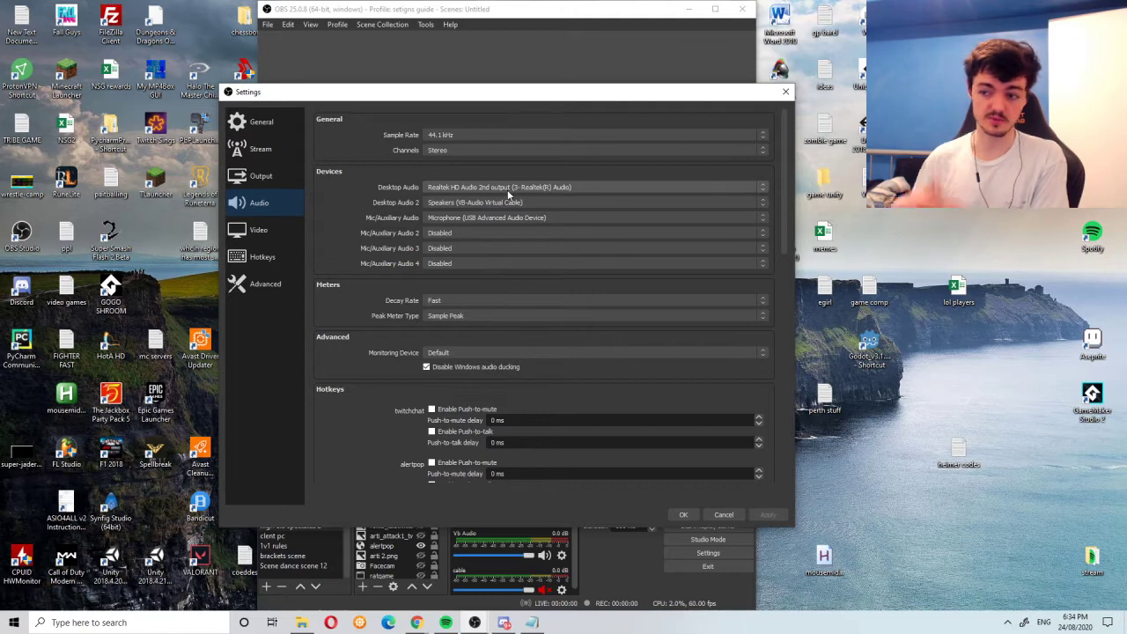
{"action": "scroll", "coordinate": [369, 240], "scroll_direction": "down", "scroll_amount": 2}
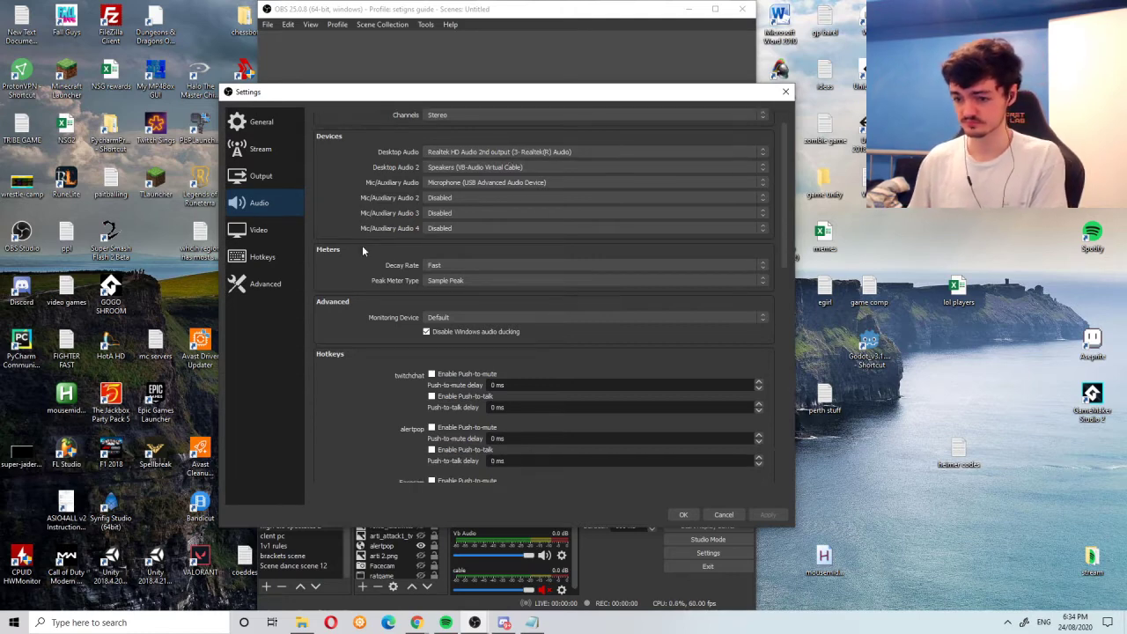
{"action": "scroll", "coordinate": [559, 255], "scroll_direction": "down", "scroll_amount": 1}
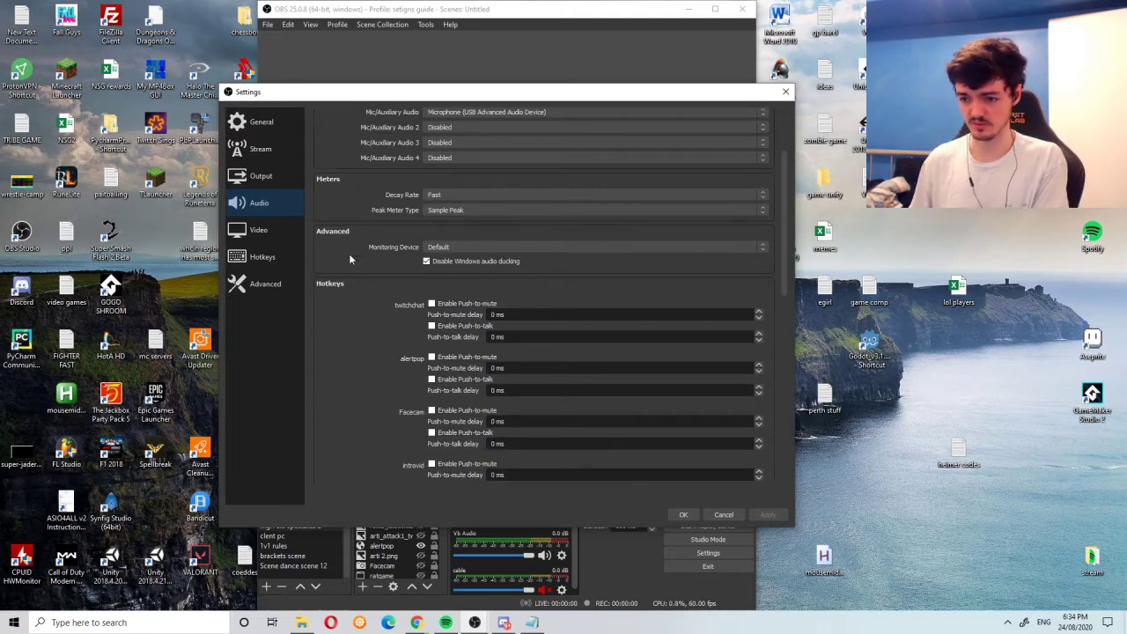
{"action": "scroll", "coordinate": [508, 269], "scroll_direction": "down", "scroll_amount": 4}
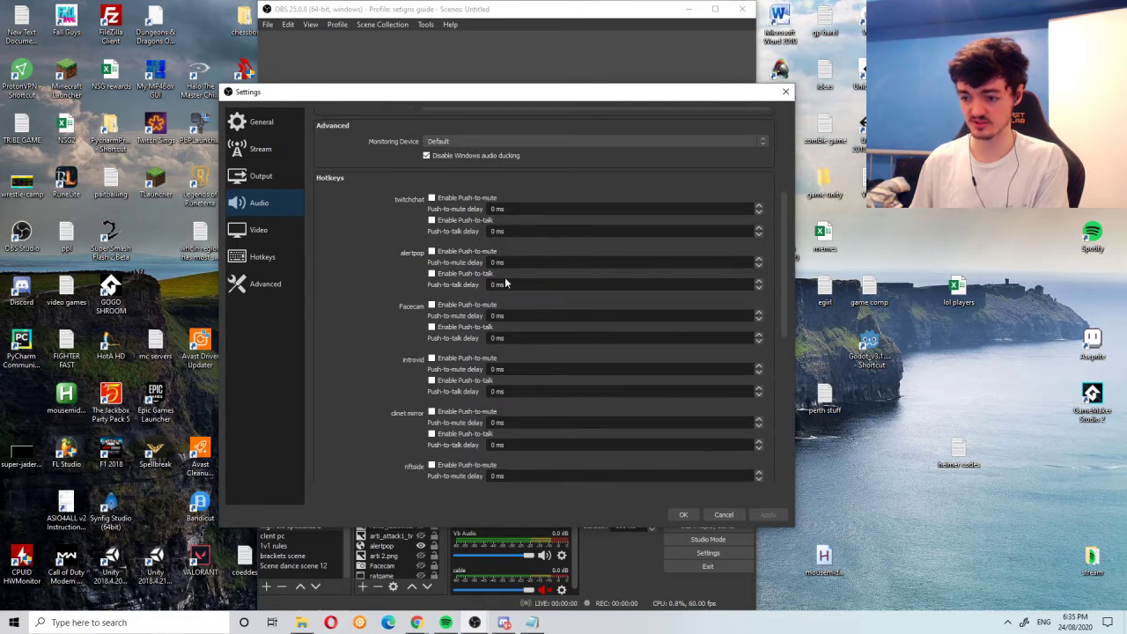
- Look through the push-to-mute and push-to-talk delay options of each source in the Audio settings
{"action": "scroll", "coordinate": [387, 245], "scroll_direction": "down", "scroll_amount": 6}
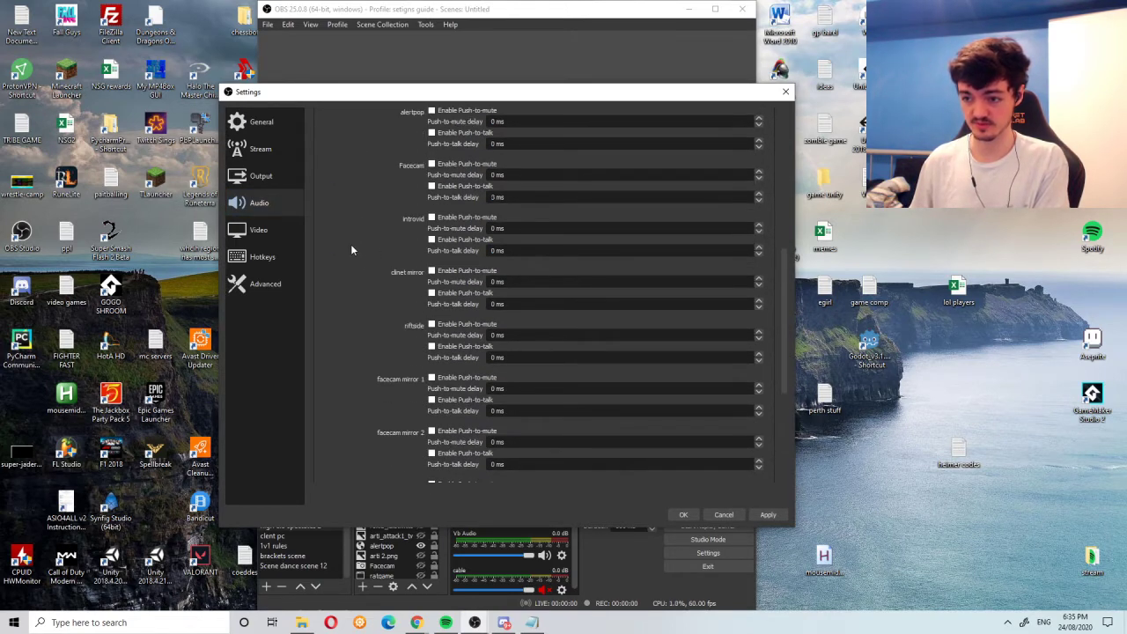
{"action": "scroll", "coordinate": [350, 243], "scroll_direction": "up", "scroll_amount": 7}
{"action": "scroll", "coordinate": [352, 243], "scroll_direction": "down", "scroll_amount": 10}
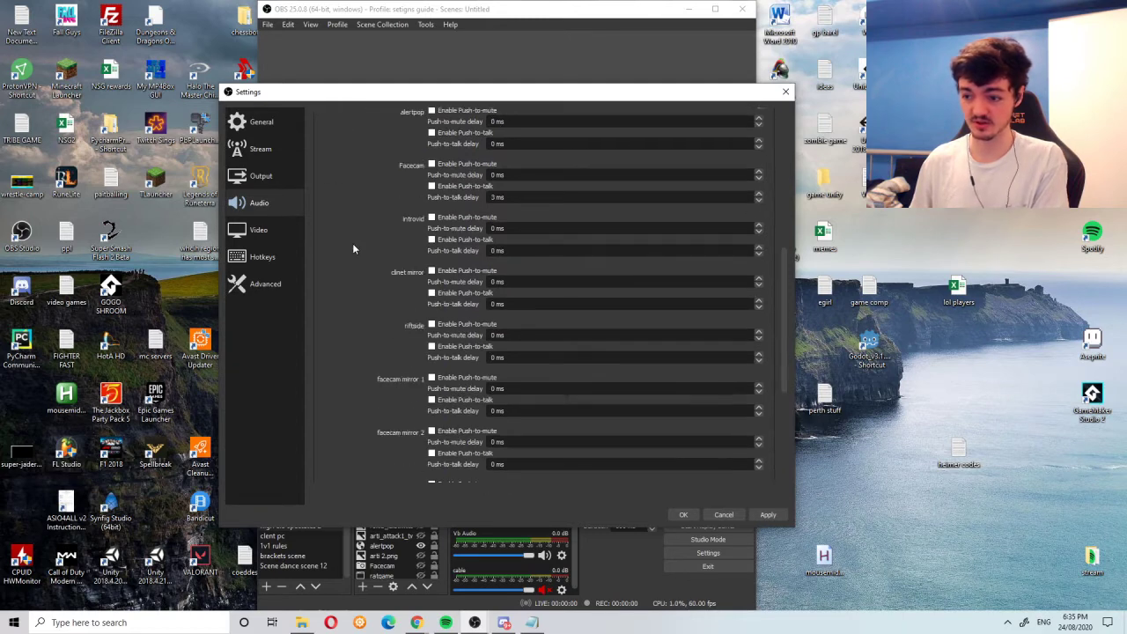
{"action": "scroll", "coordinate": [362, 229], "scroll_direction": "up", "scroll_amount": 10}
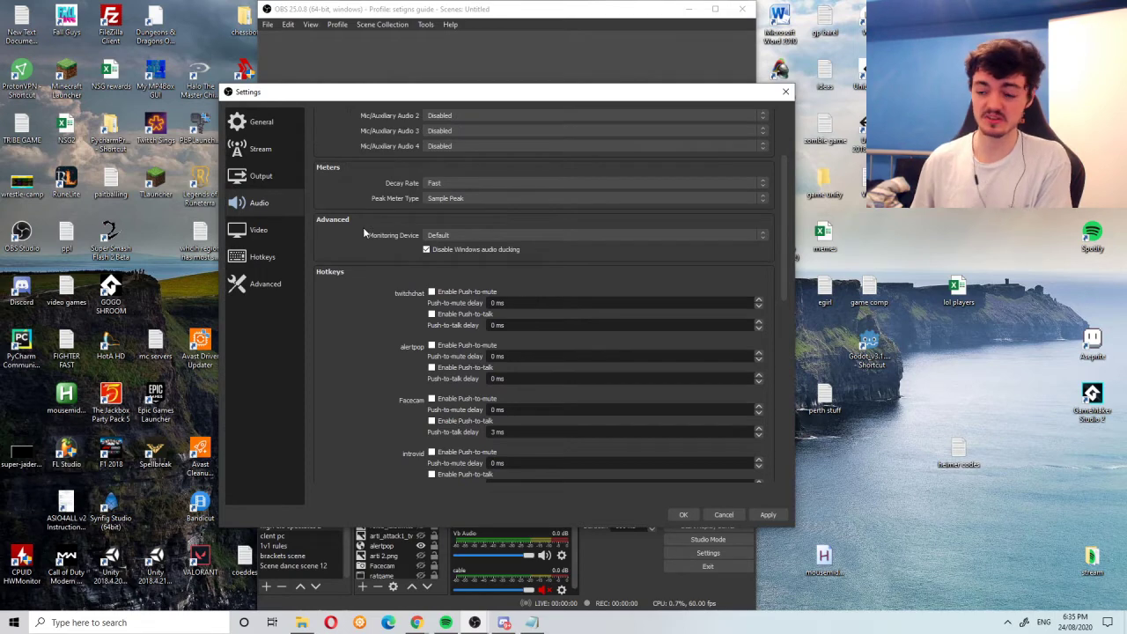
- Show the Video settings and check the Base (Canvas) Resolution choices, keeping 1920x1080
{"action": "key", "text": "Down"}
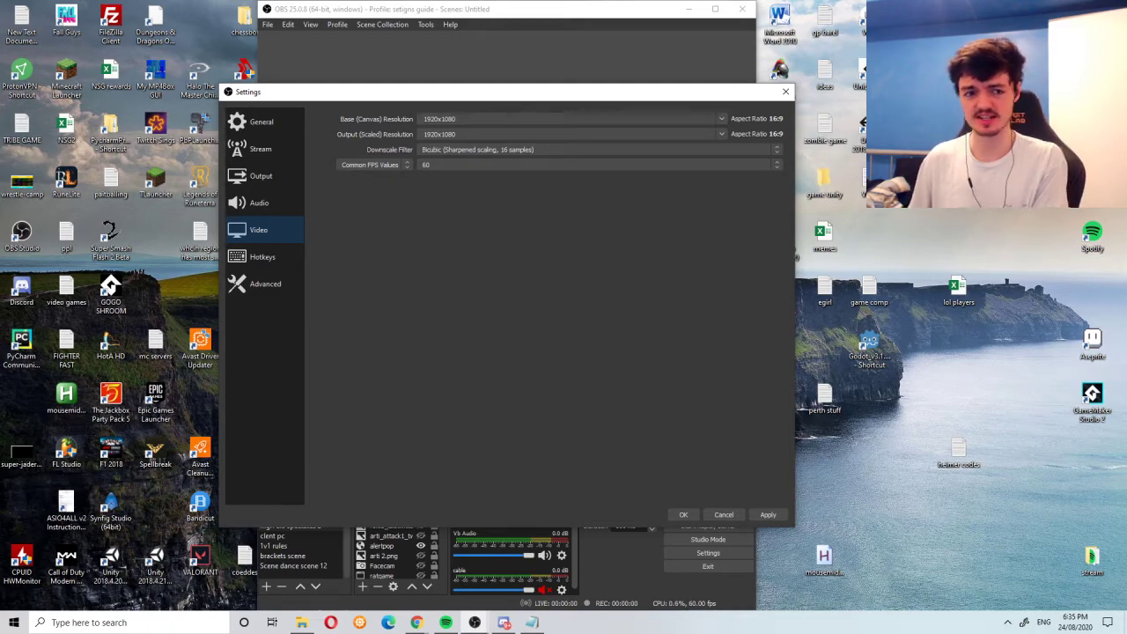
{"action": "left_click_drag", "start_coordinate": [0, 53], "coordinate": [682, 10]}
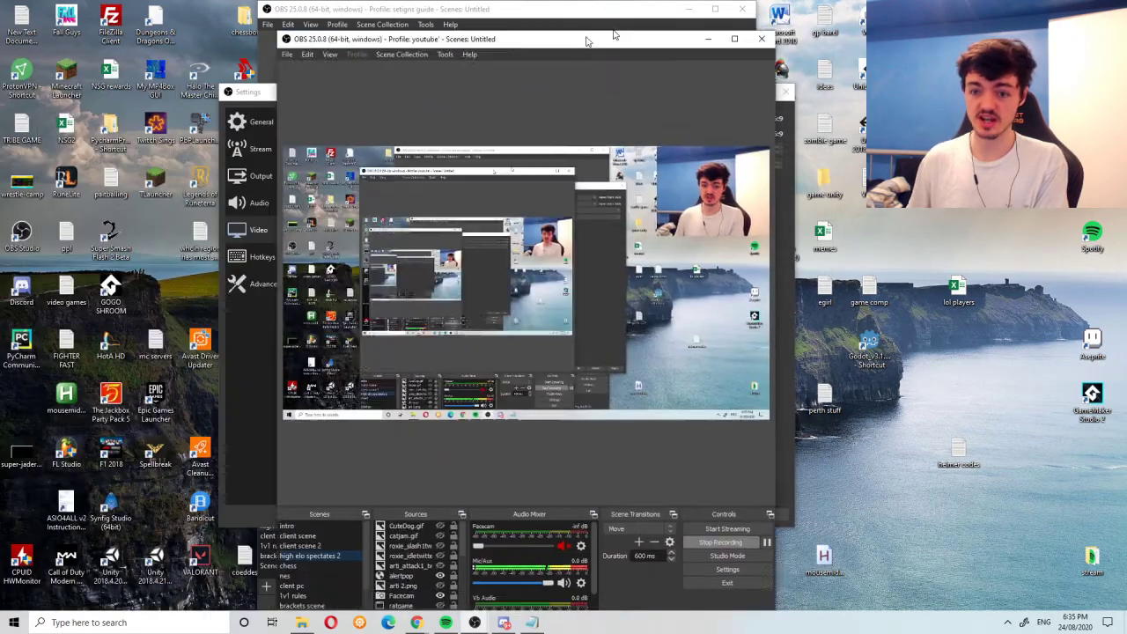
{"action": "left_click_drag", "start_coordinate": [587, 42], "coordinate": [703, 16]}
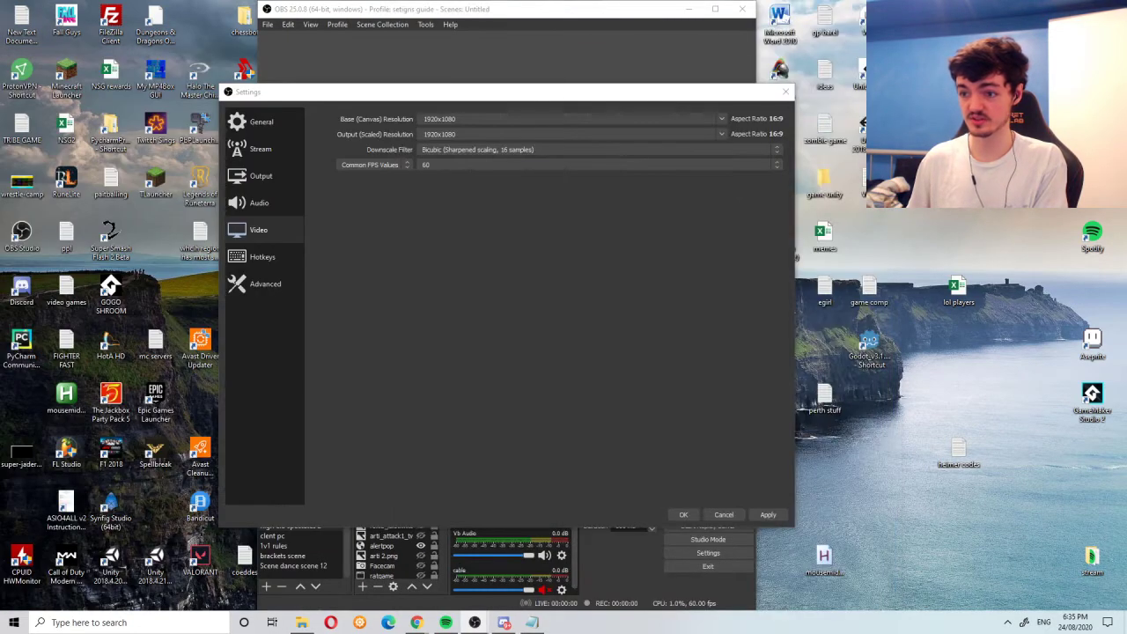
{"action": "left_click", "coordinate": [721, 119]}
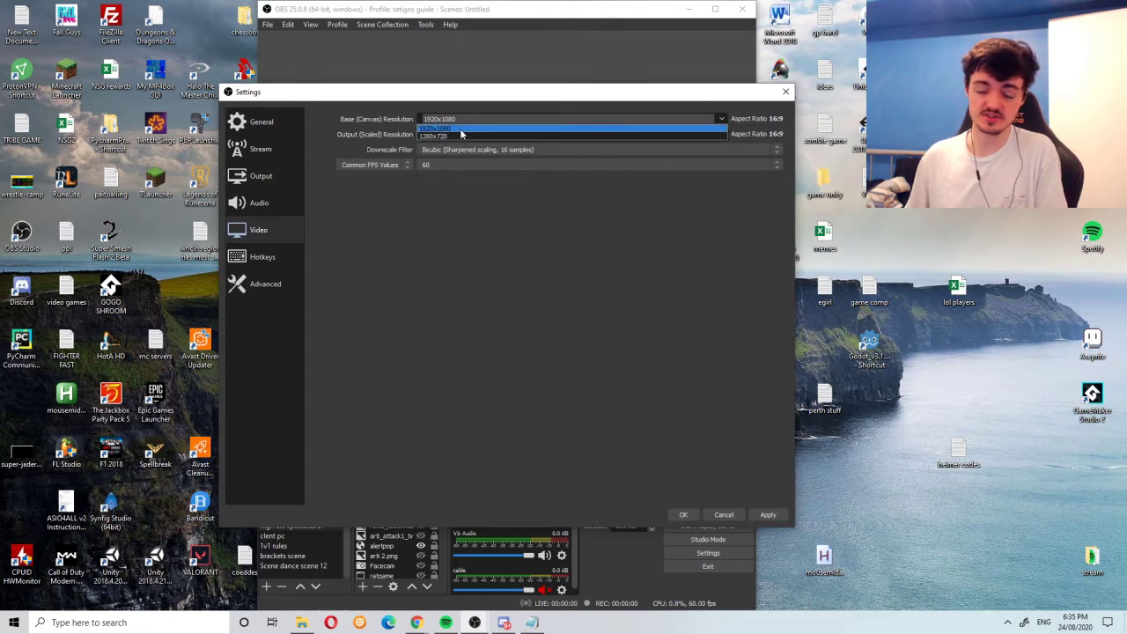
{"action": "left_click", "coordinate": [548, 277]}
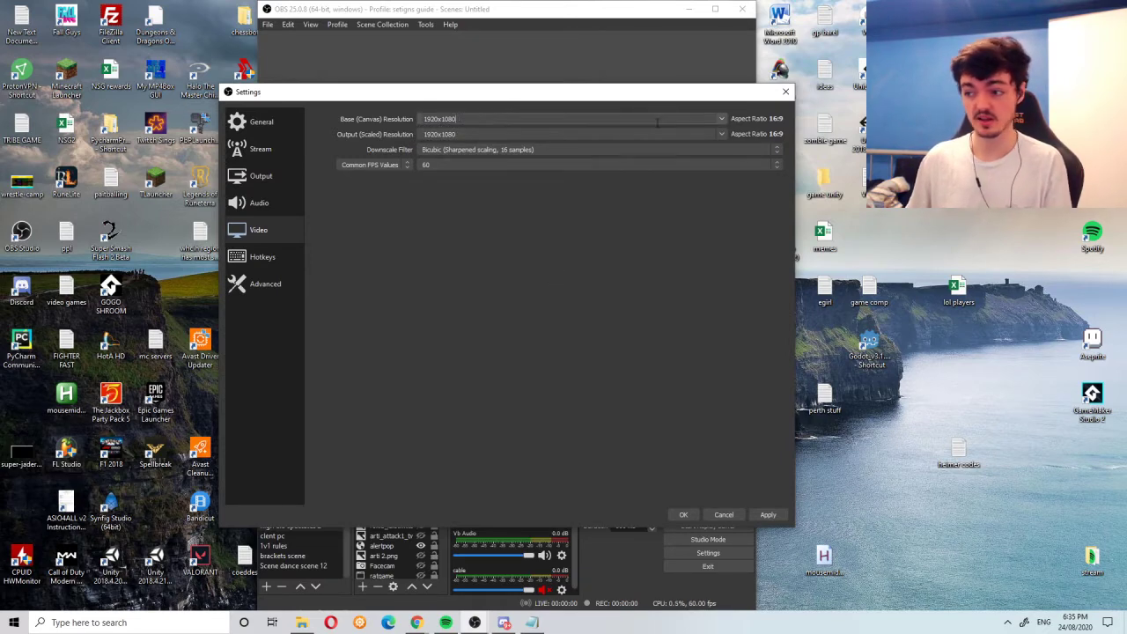
{"action": "left_click", "coordinate": [722, 119]}
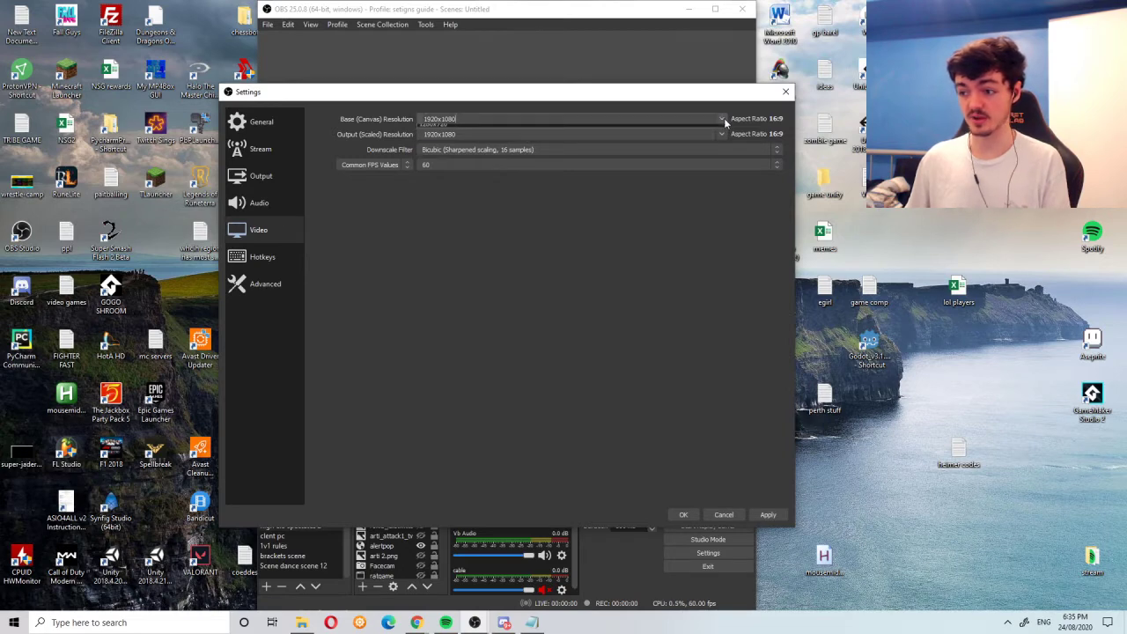
{"action": "left_click", "coordinate": [434, 124]}
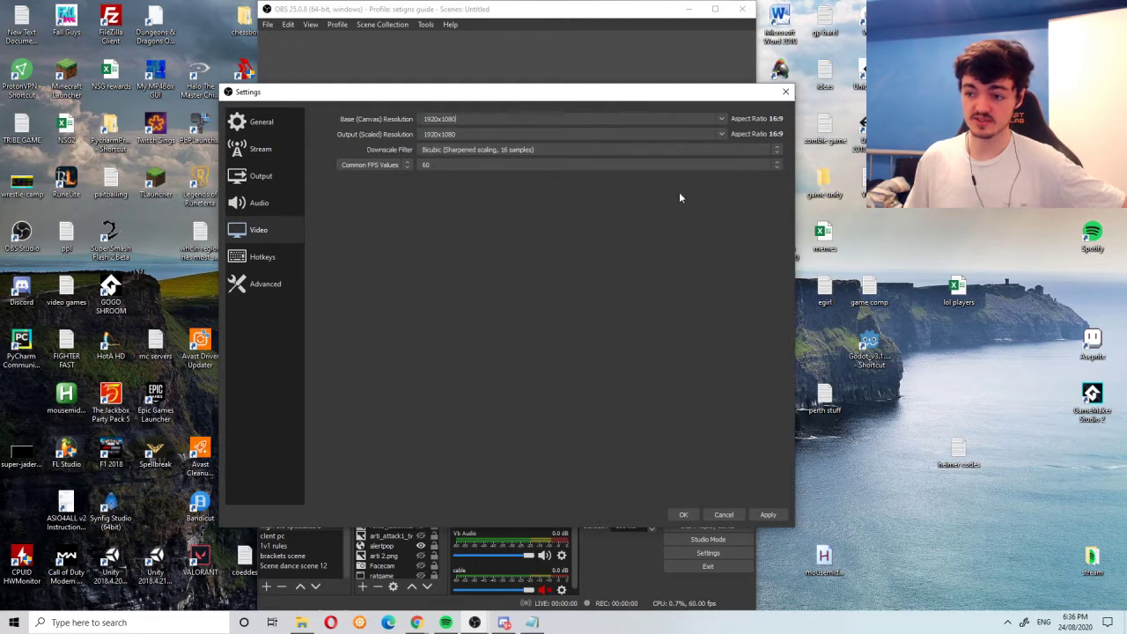
- View the Output (Scaled) Resolution choices and briefly show the other OBS window with the youtube profile maximized
{"action": "left_click", "coordinate": [721, 134]}
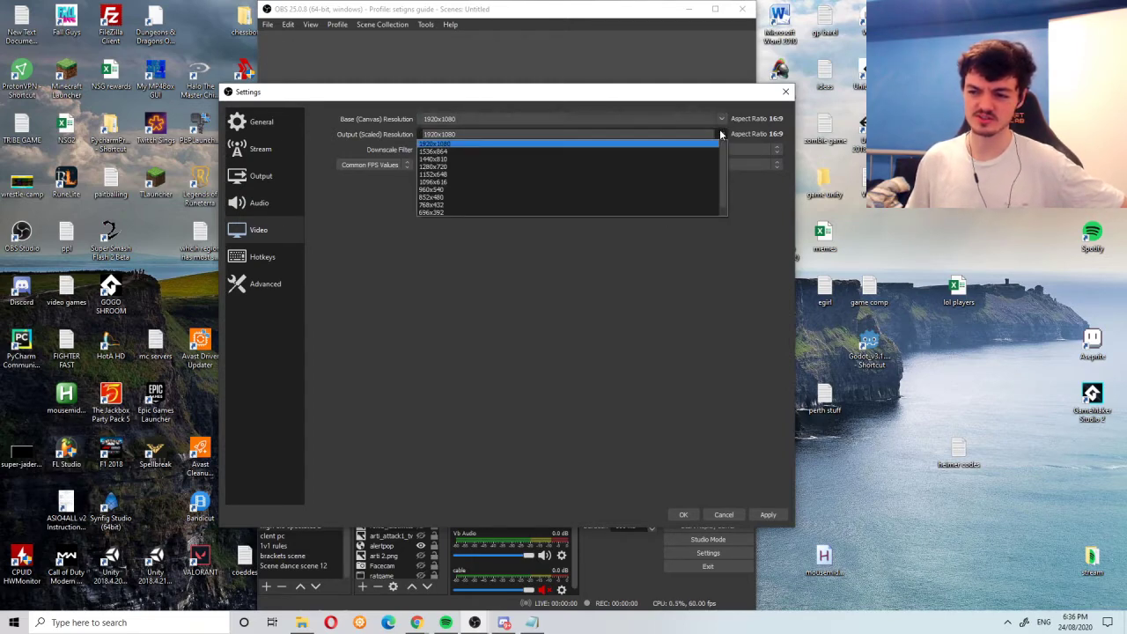
{"action": "left_click", "coordinate": [720, 133]}
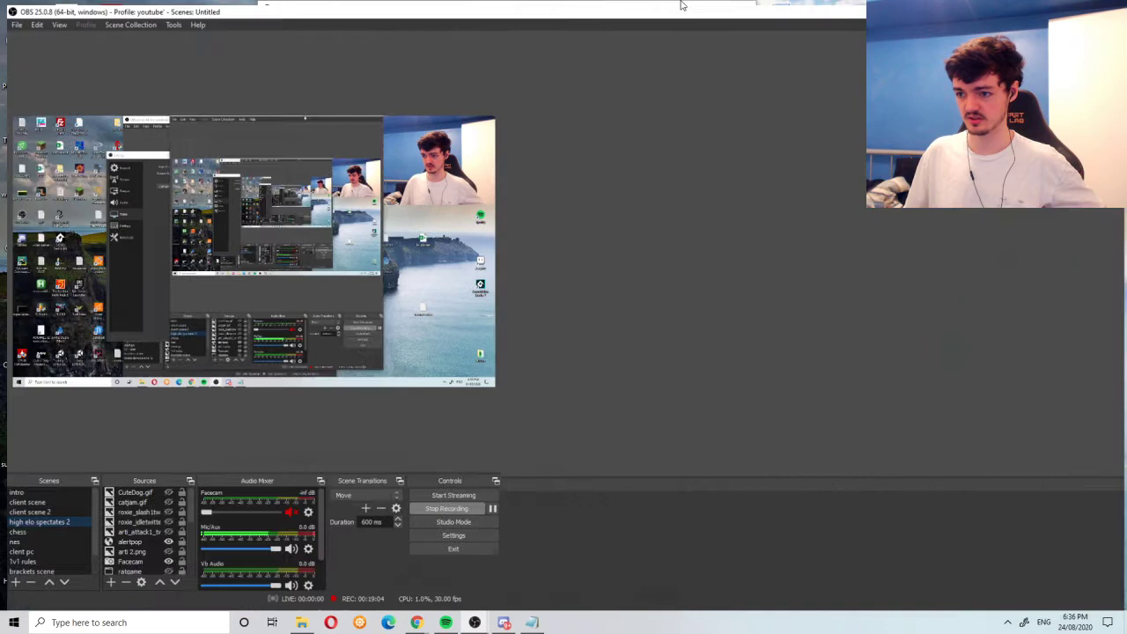
{"action": "double_click", "coordinate": [682, 18]}
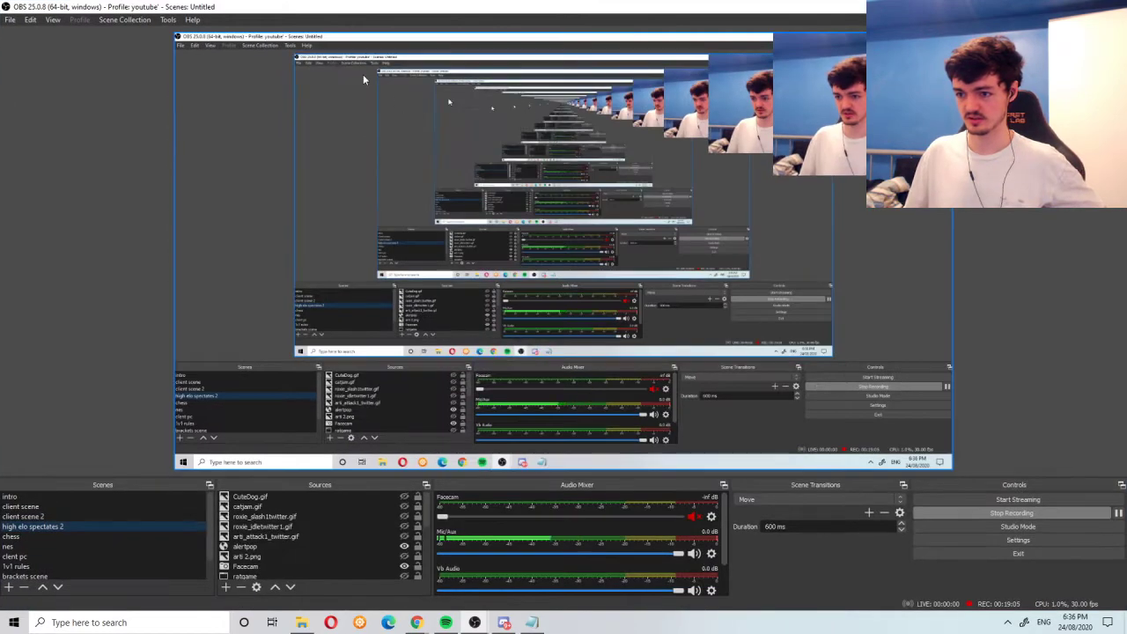
{"action": "key", "text": "alt+F4"}
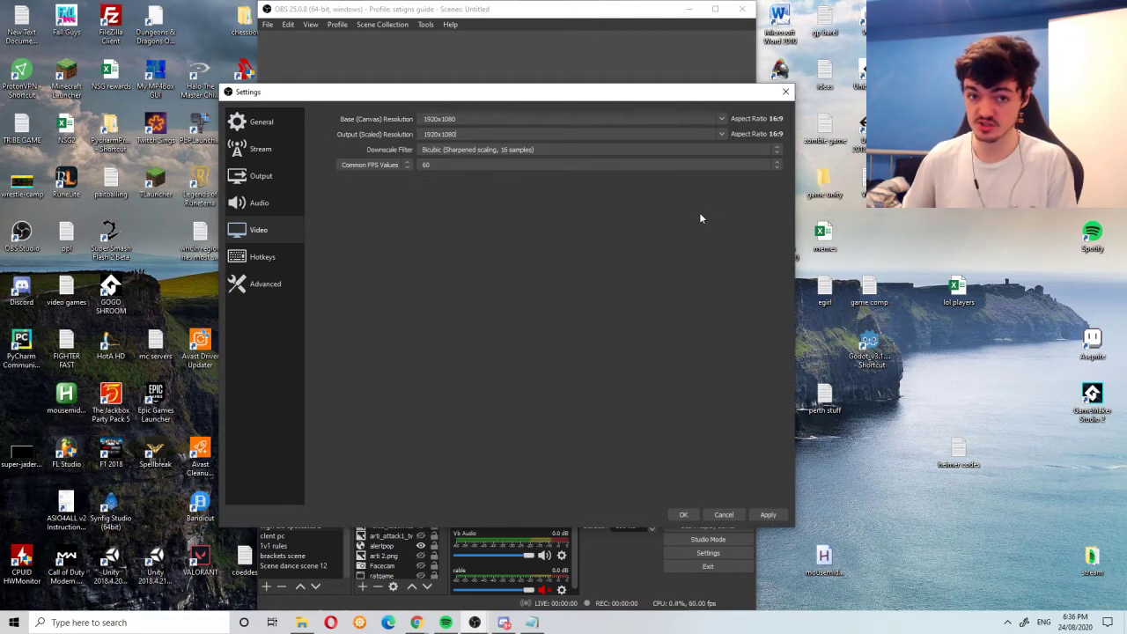
- Review the available Output (Scaled) Resolution values and keep 1920x1080 for the stream
{"action": "left_click", "coordinate": [721, 133]}
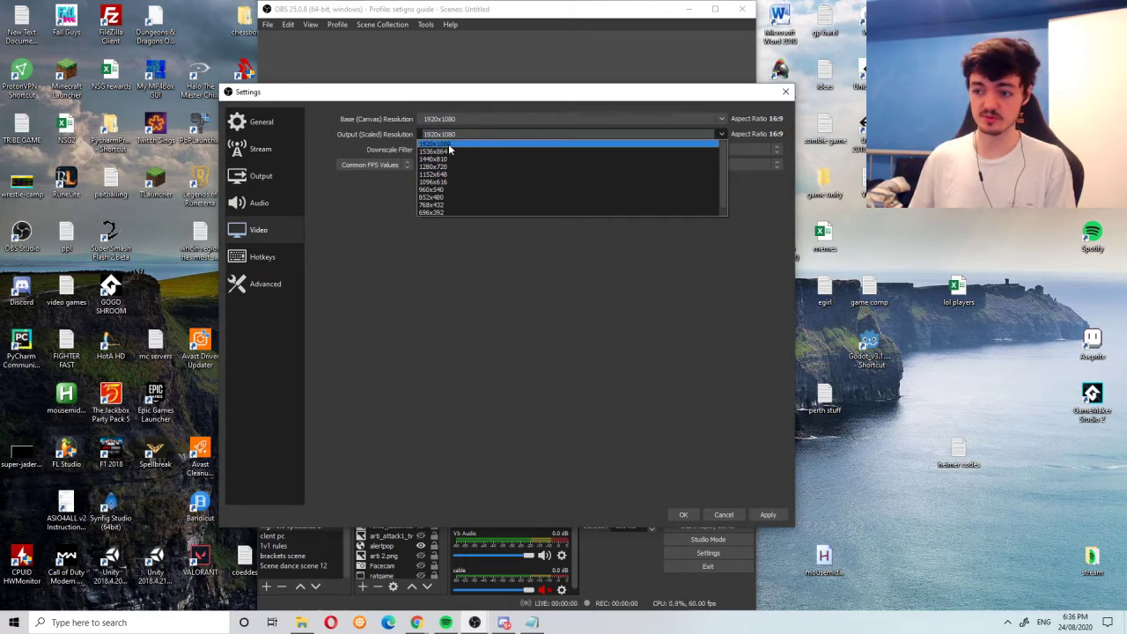
{"action": "left_click", "coordinate": [657, 272]}
{"action": "left_click", "coordinate": [724, 136]}
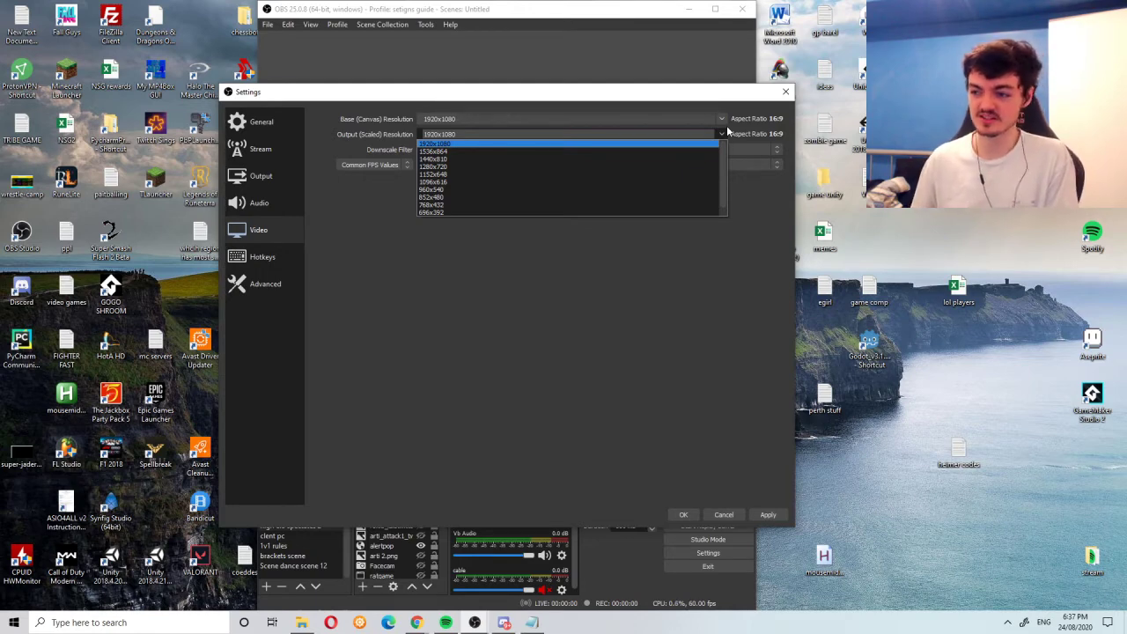
{"action": "left_click", "coordinate": [722, 133]}
{"action": "left_click", "coordinate": [721, 134]}
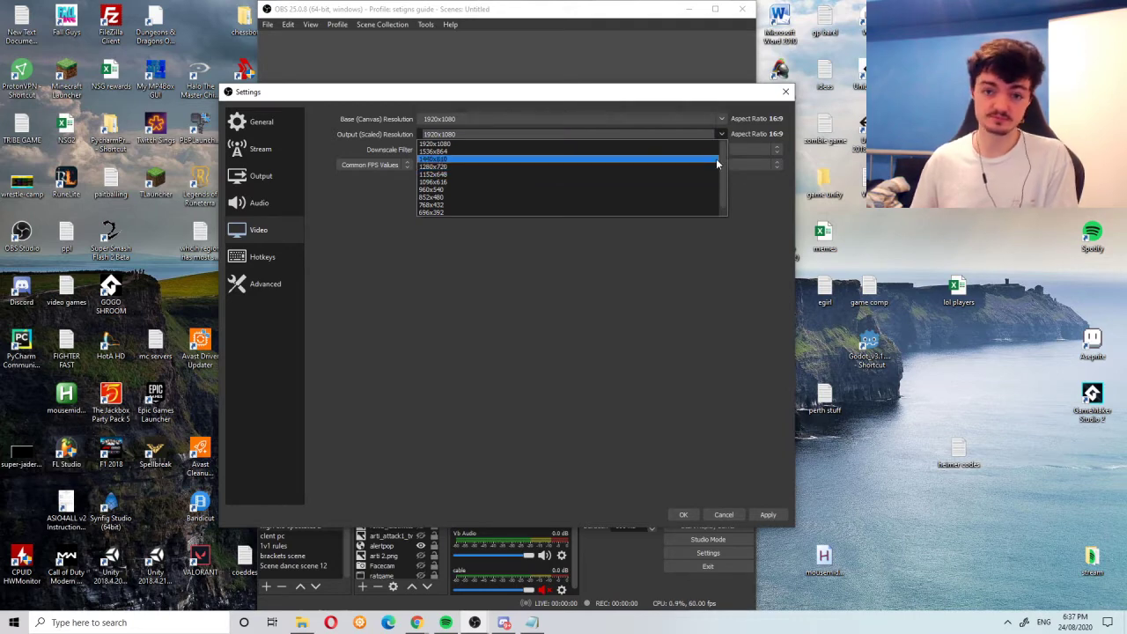
{"action": "left_click", "coordinate": [499, 143]}
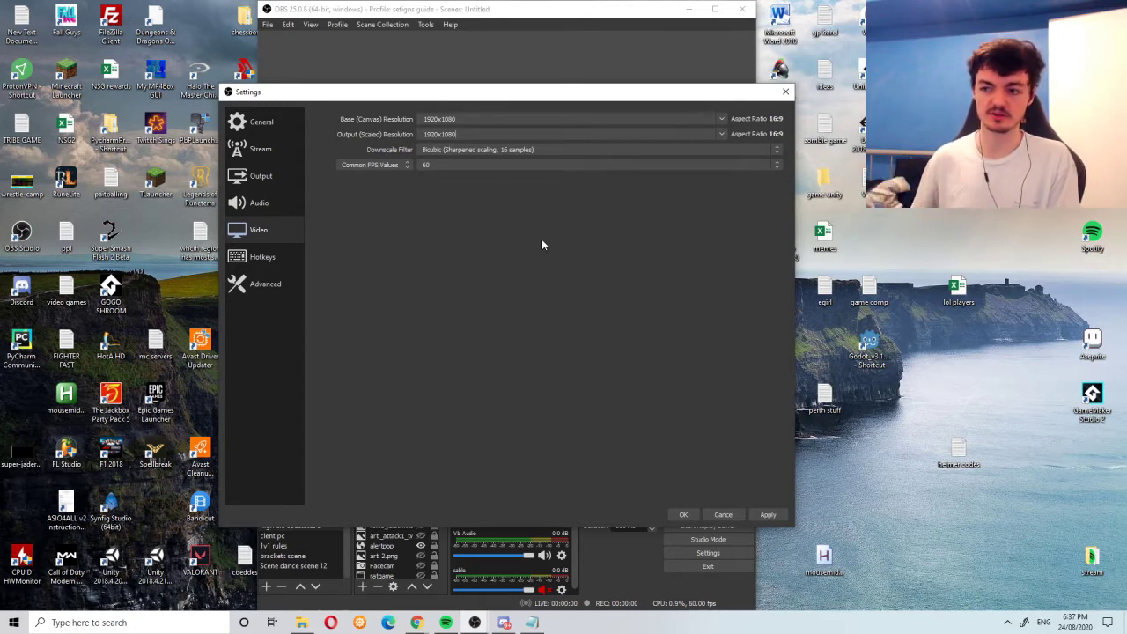
- Compare the Output (Scaled) Resolution choices with the Base (Canvas) Resolution value
{"action": "left_click", "coordinate": [724, 135]}
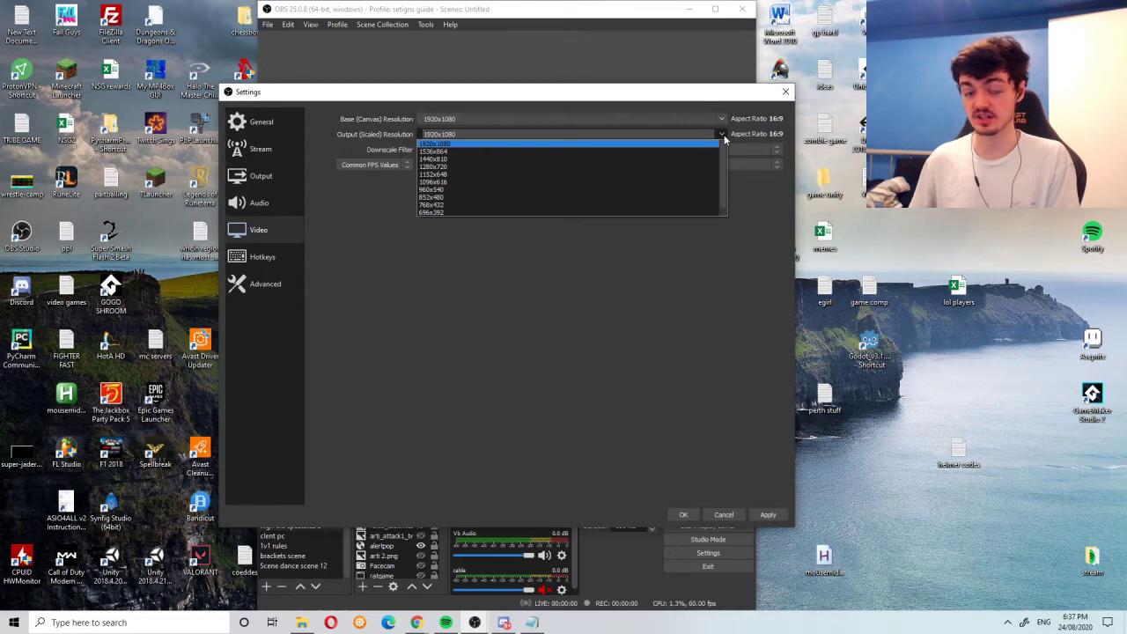
{"action": "left_click", "coordinate": [724, 134]}
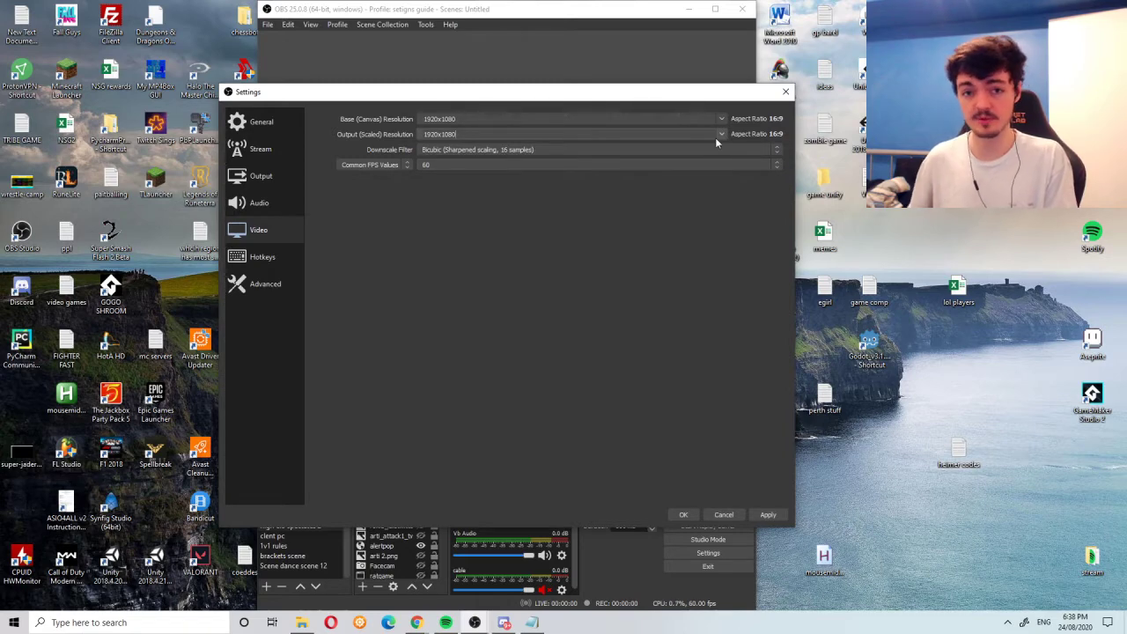
{"action": "left_click_drag", "start_coordinate": [458, 119], "coordinate": [420, 119]}
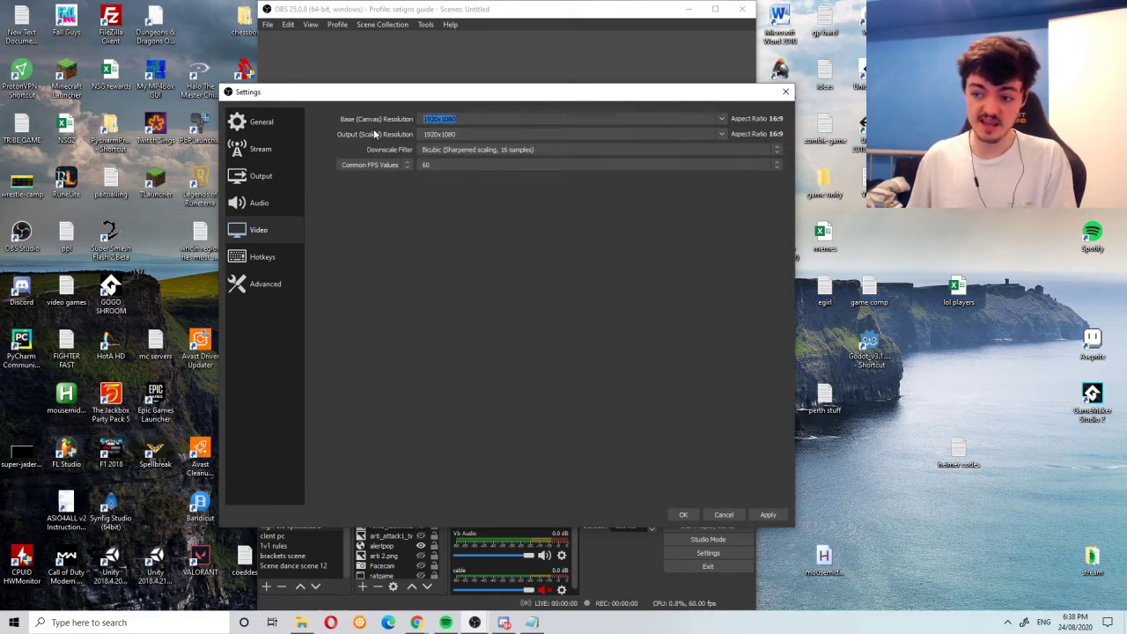
{"action": "key", "text": "End"}
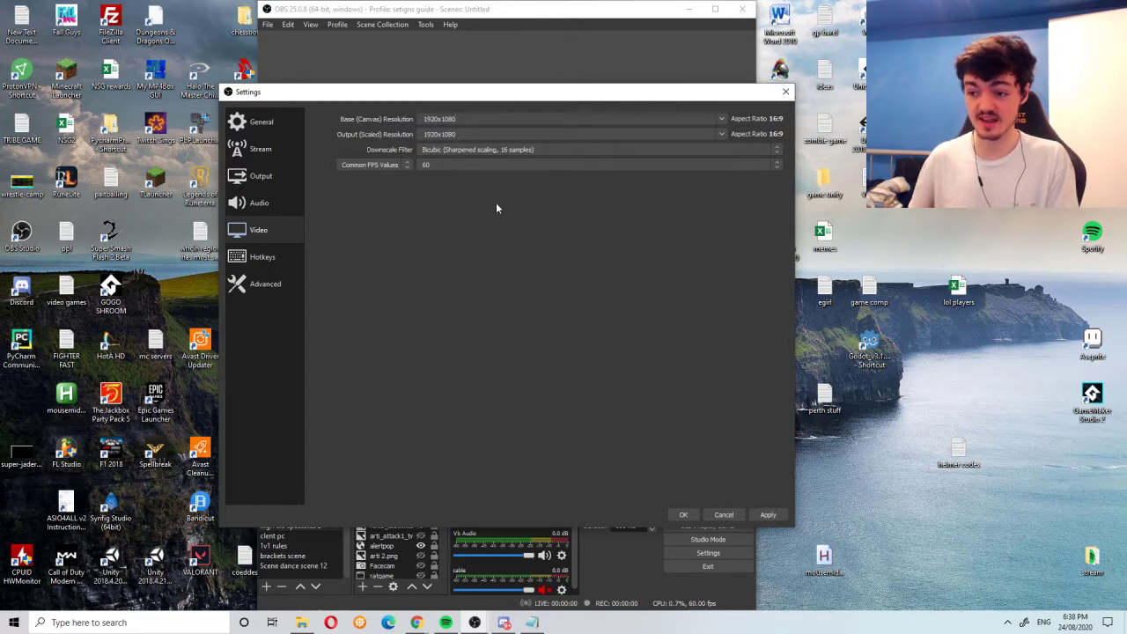
- Check the Downscale Filter options in the Video settings, keeping Bicubic (Sharpened scaling, 16 samples)
{"action": "left_click", "coordinate": [767, 150]}
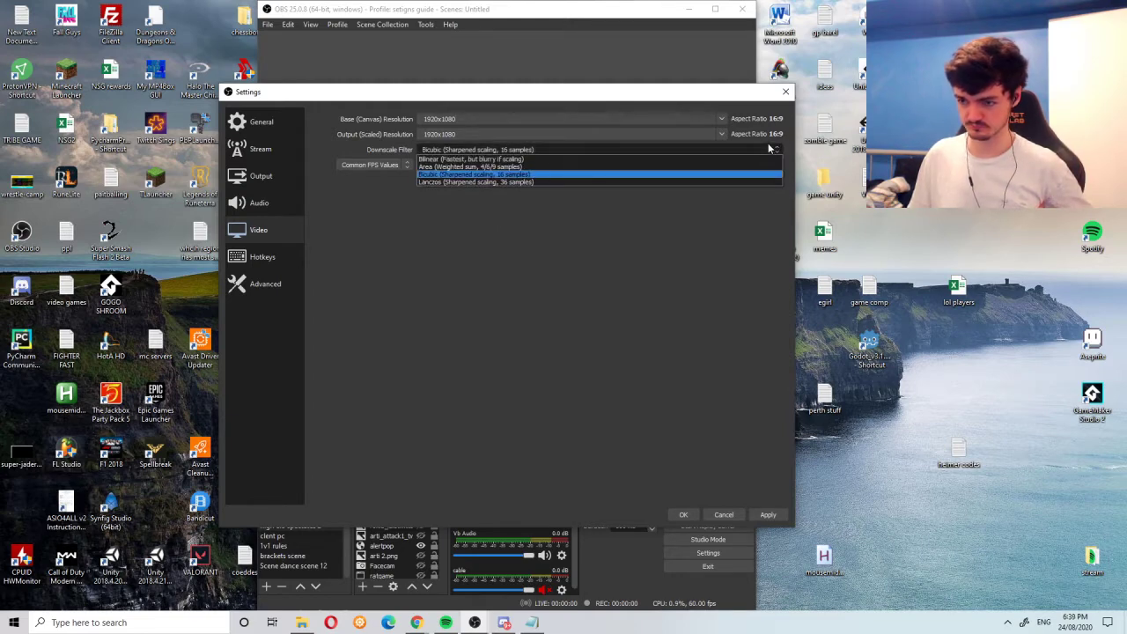
{"action": "left_click", "coordinate": [446, 173]}
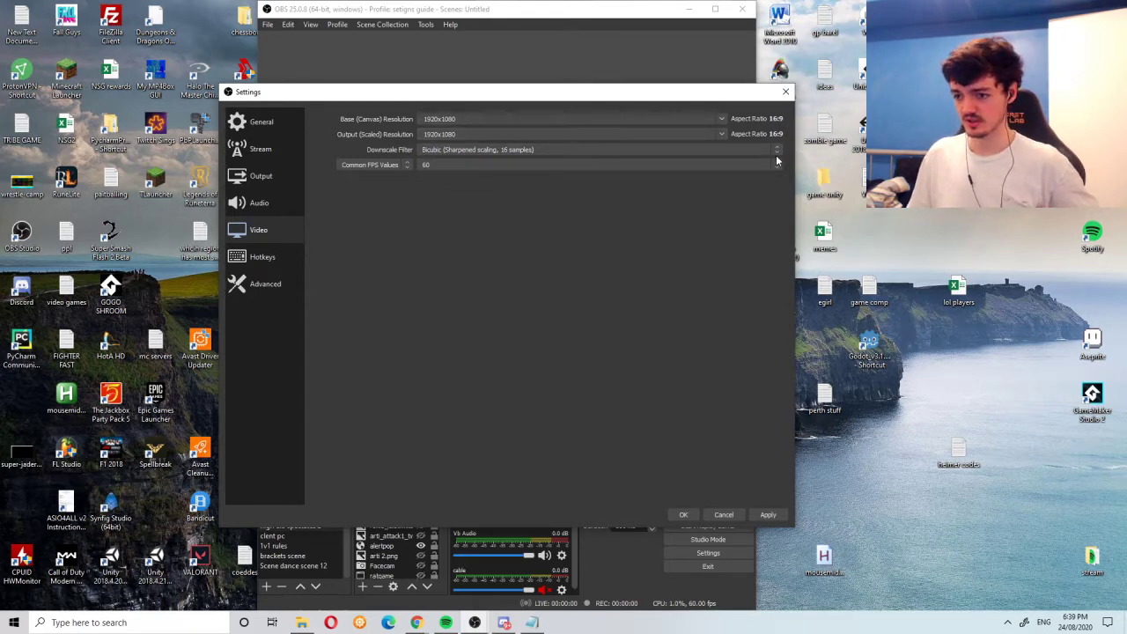
{"action": "left_click", "coordinate": [733, 151]}
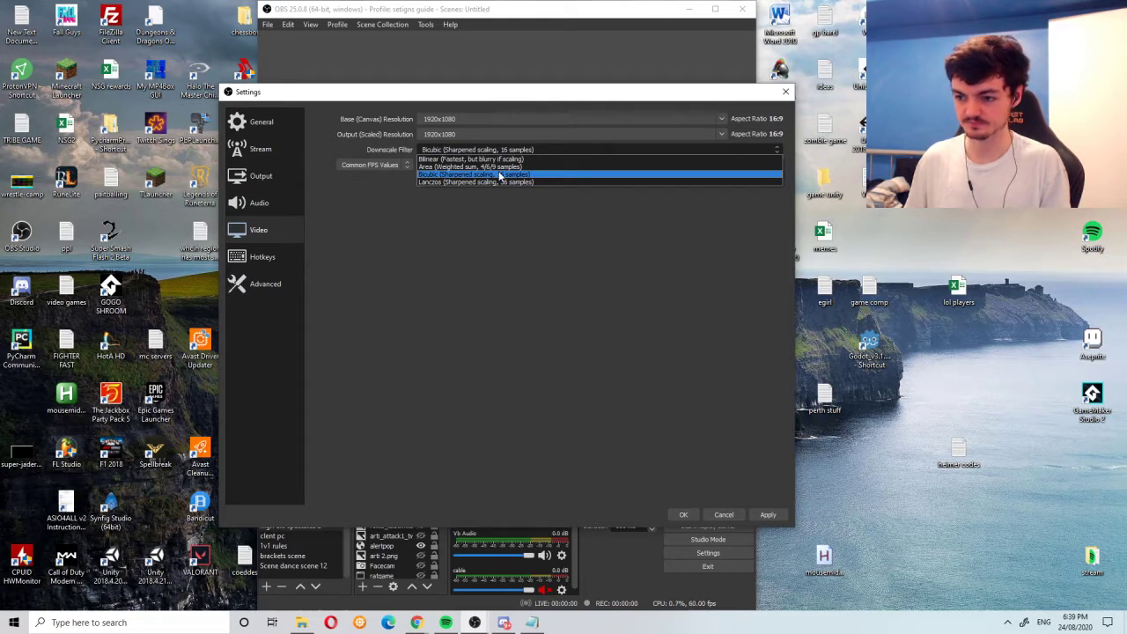
{"action": "left_click", "coordinate": [649, 230]}
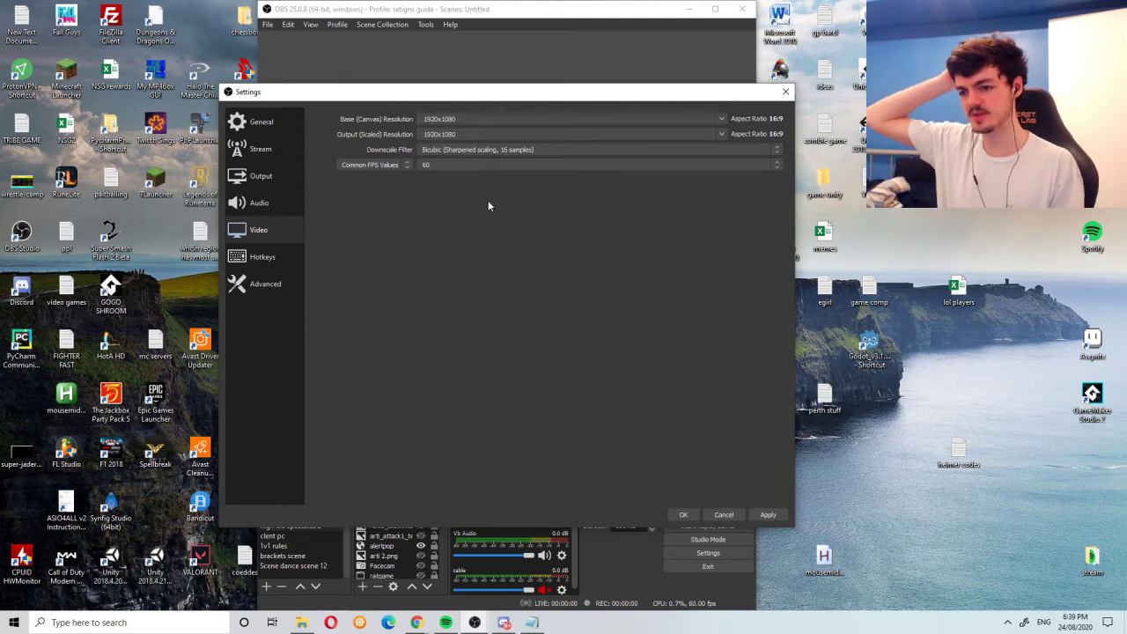
- Review the Common FPS Values choices in the Video settings, keeping 60
{"action": "left_click", "coordinate": [779, 165]}
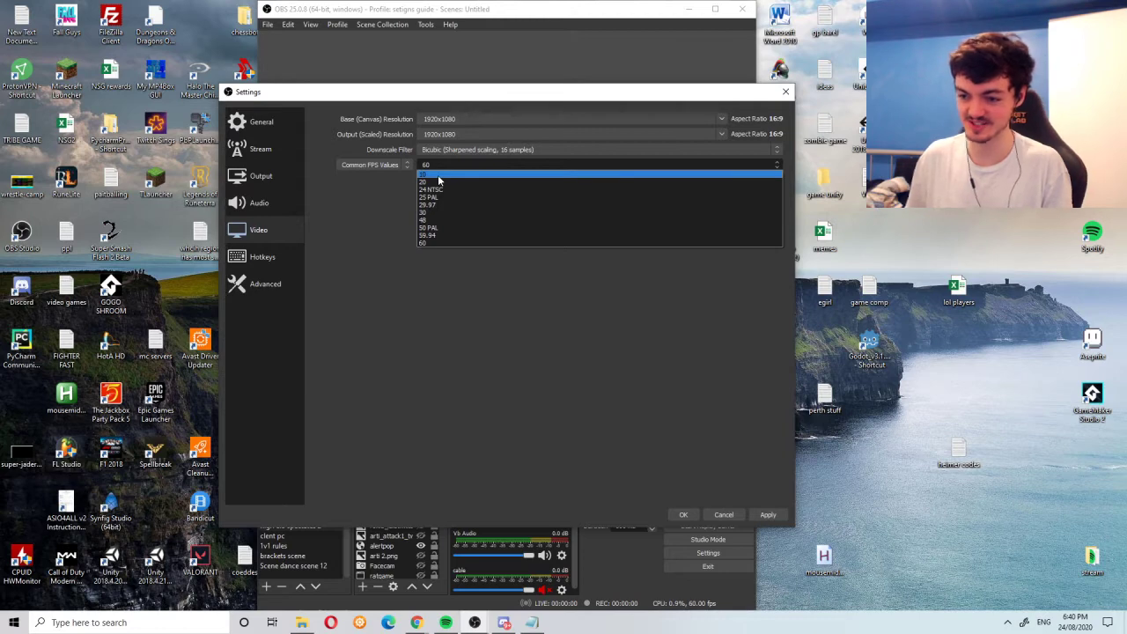
{"action": "left_click", "coordinate": [568, 319]}
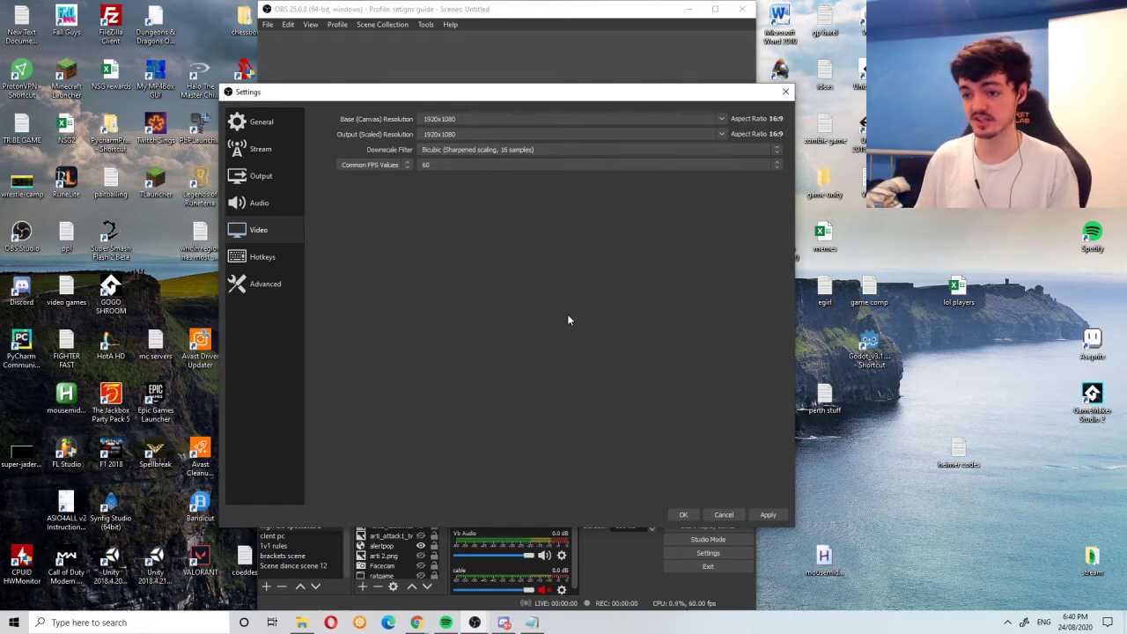
{"action": "left_click", "coordinate": [767, 164]}
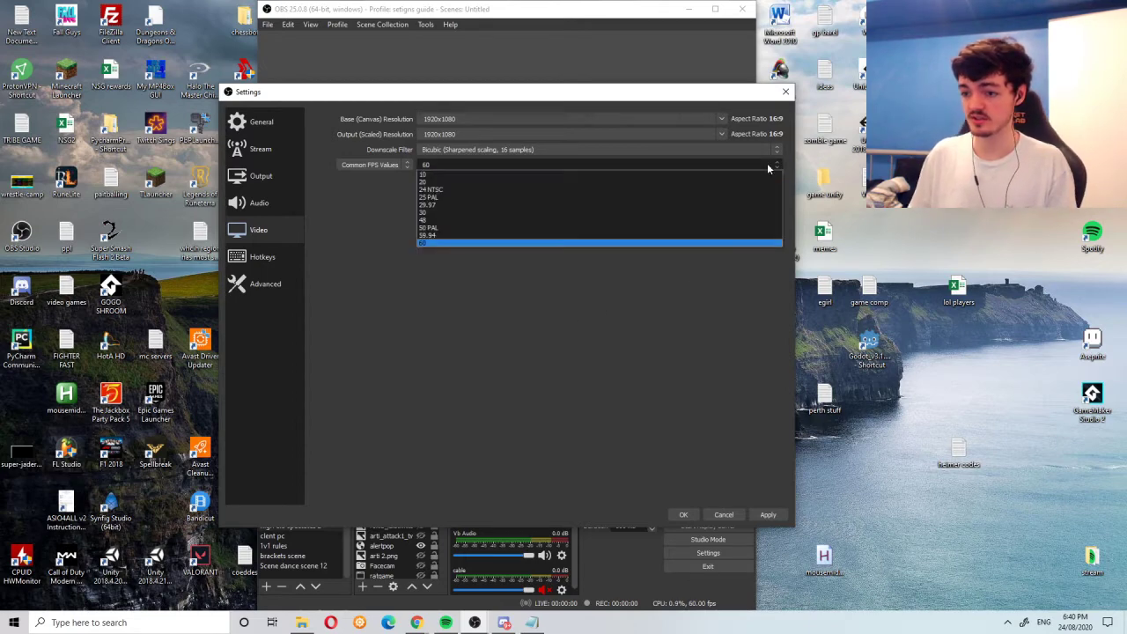
{"action": "left_click", "coordinate": [445, 244]}
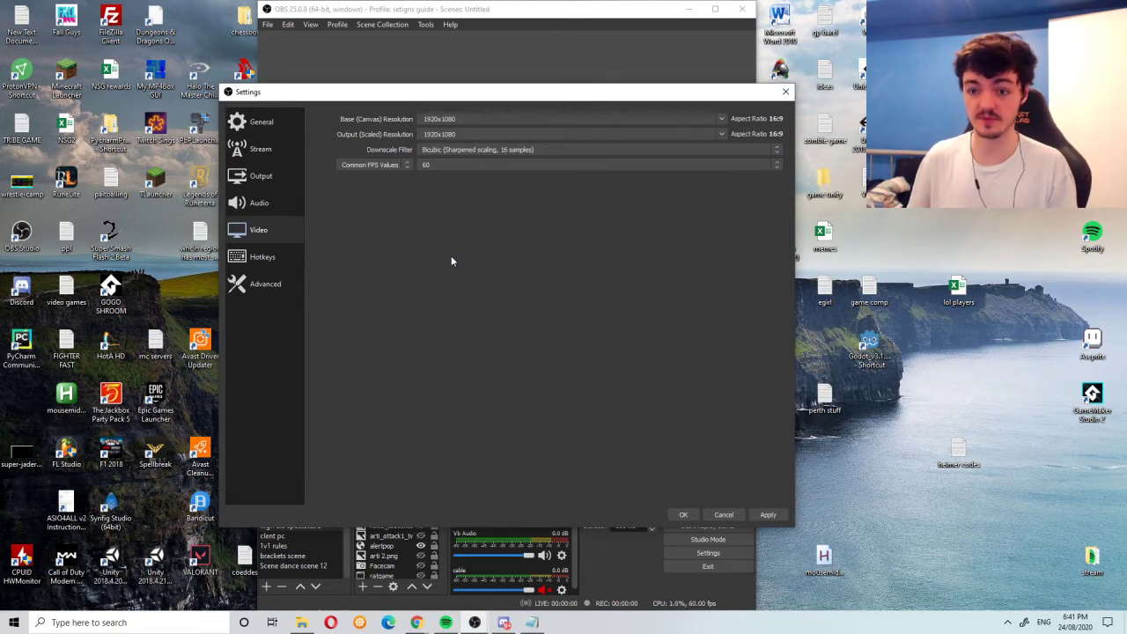
{"action": "left_click", "coordinate": [524, 165]}
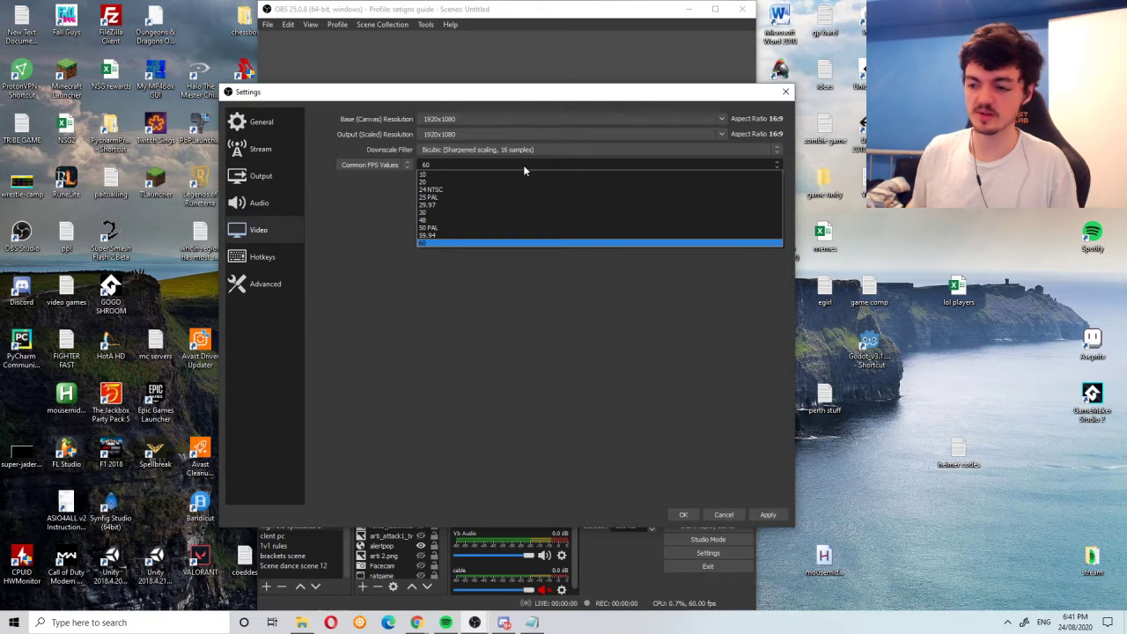
{"action": "left_click", "coordinate": [429, 241]}
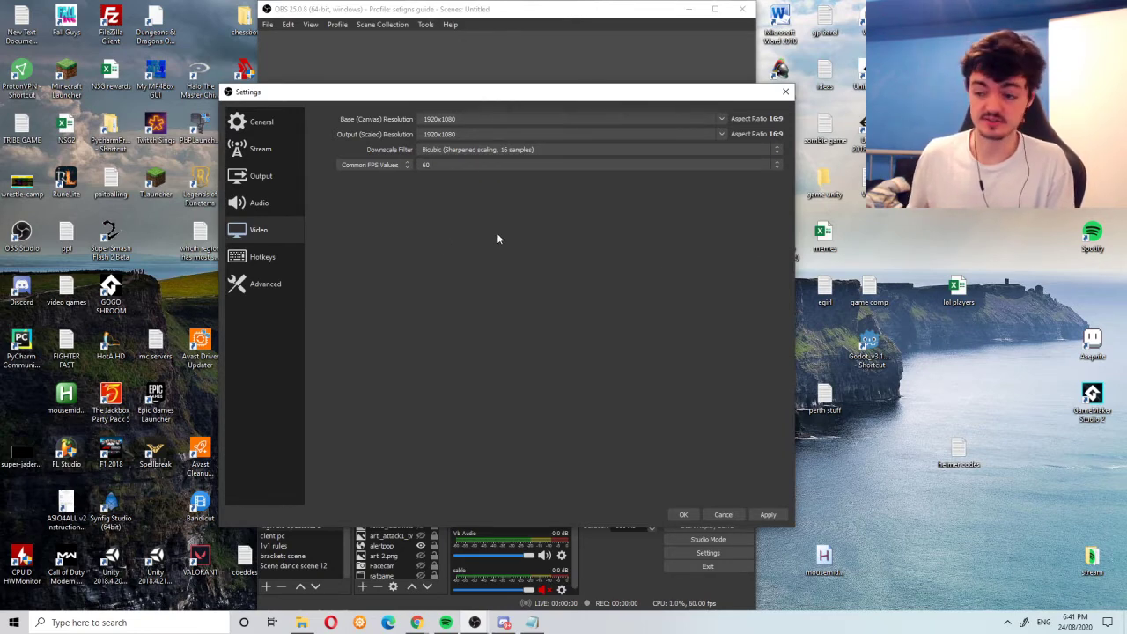
- Show the Hotkeys settings and look through the recording, replay buffer and scene hotkeys
{"action": "left_click", "coordinate": [264, 259]}
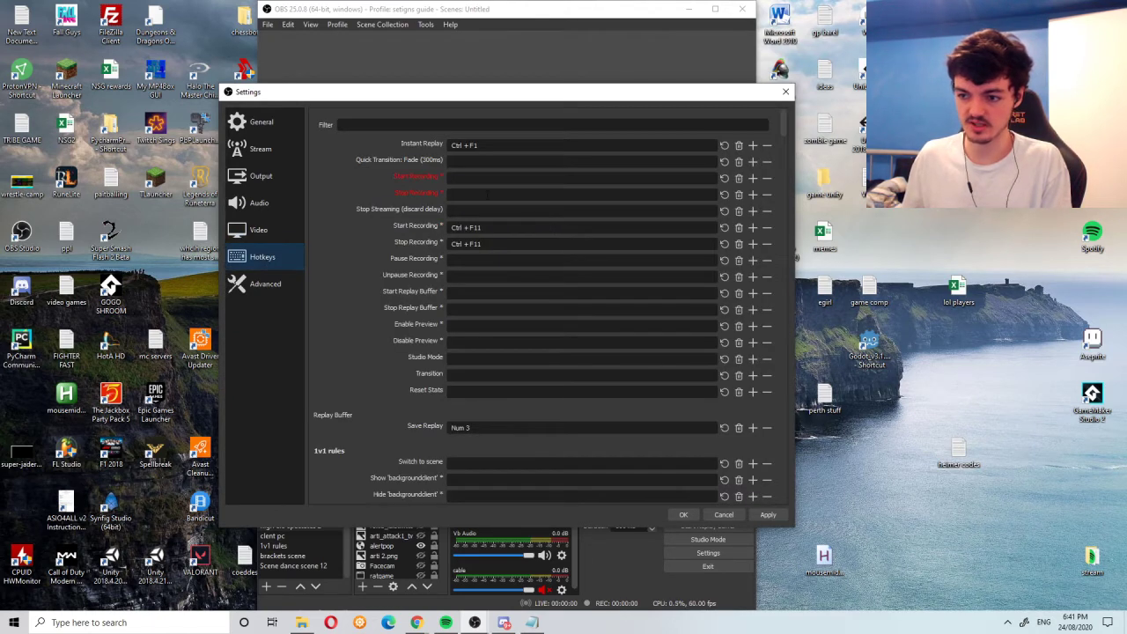
{"action": "scroll", "coordinate": [361, 153], "scroll_direction": "down", "scroll_amount": 15}
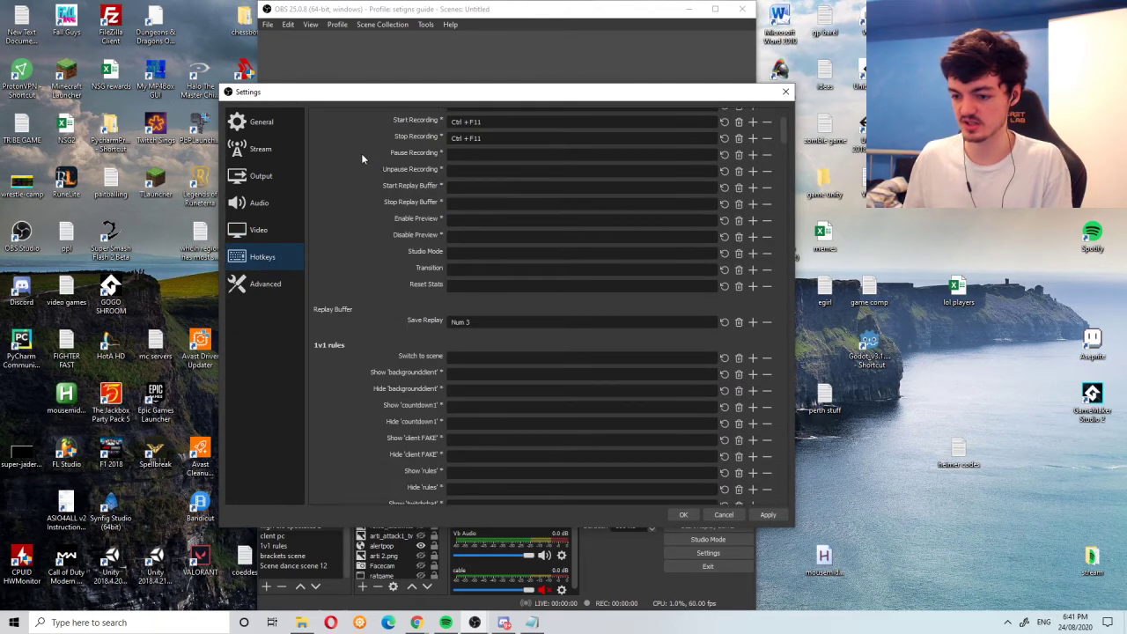
{"action": "scroll", "coordinate": [361, 153], "scroll_direction": "down", "scroll_amount": 2}
{"action": "scroll", "coordinate": [361, 153], "scroll_direction": "up", "scroll_amount": 7}
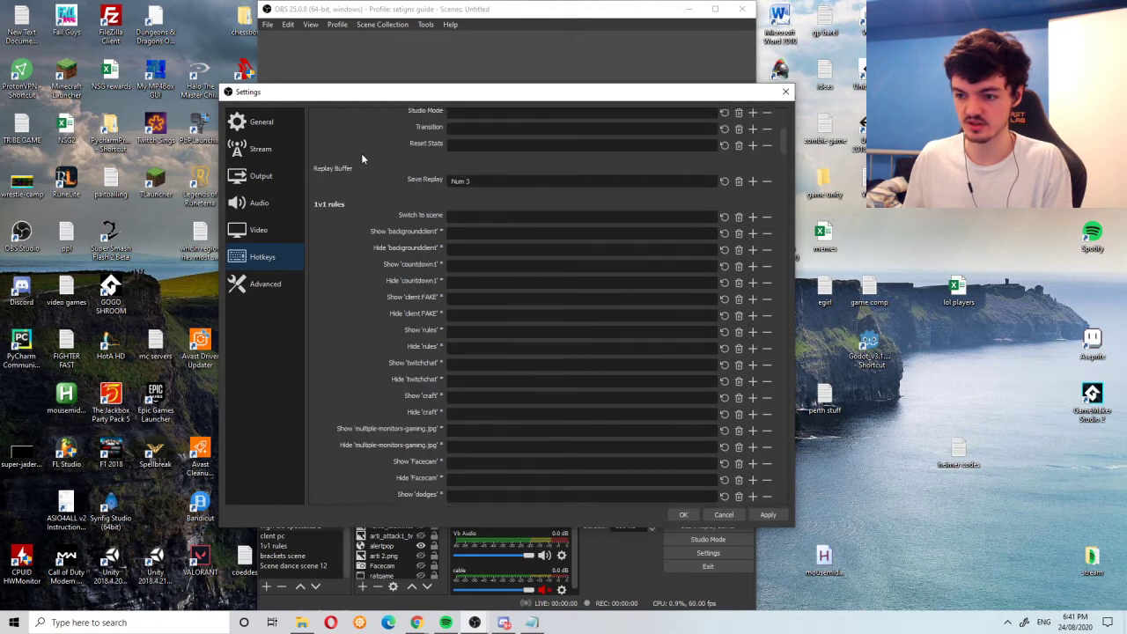
- Review the streaming, recording and replay buffer hotkeys, then the show and hide hotkeys of the 1v1 rules scene
{"action": "scroll", "coordinate": [361, 153], "scroll_direction": "up", "scroll_amount": 4}
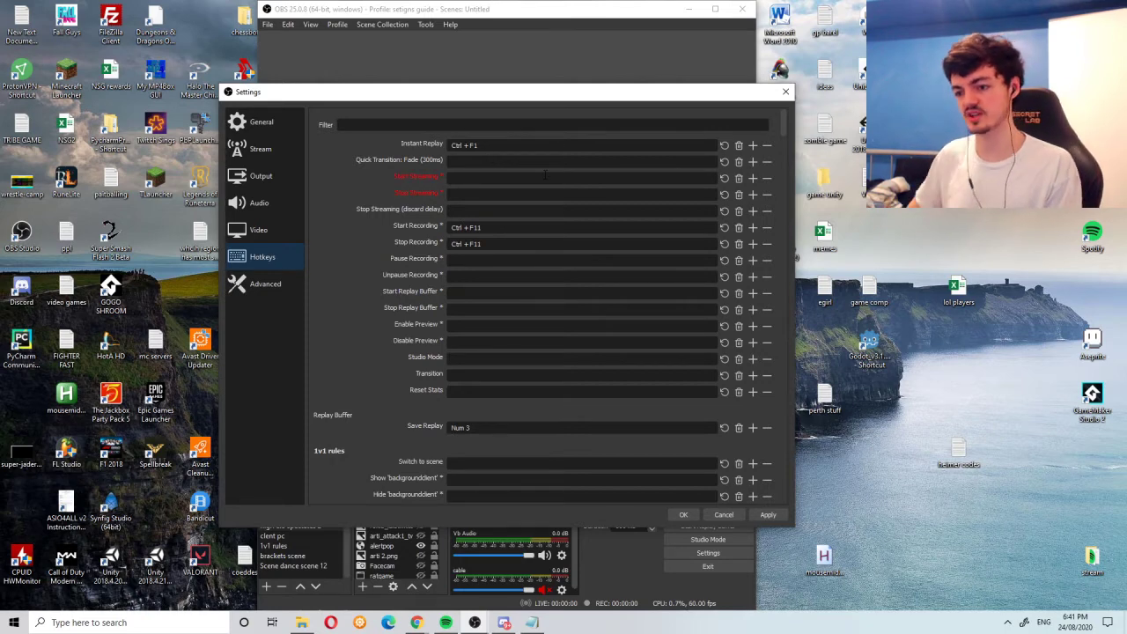
{"action": "scroll", "coordinate": [546, 175], "scroll_direction": "down", "scroll_amount": 4}
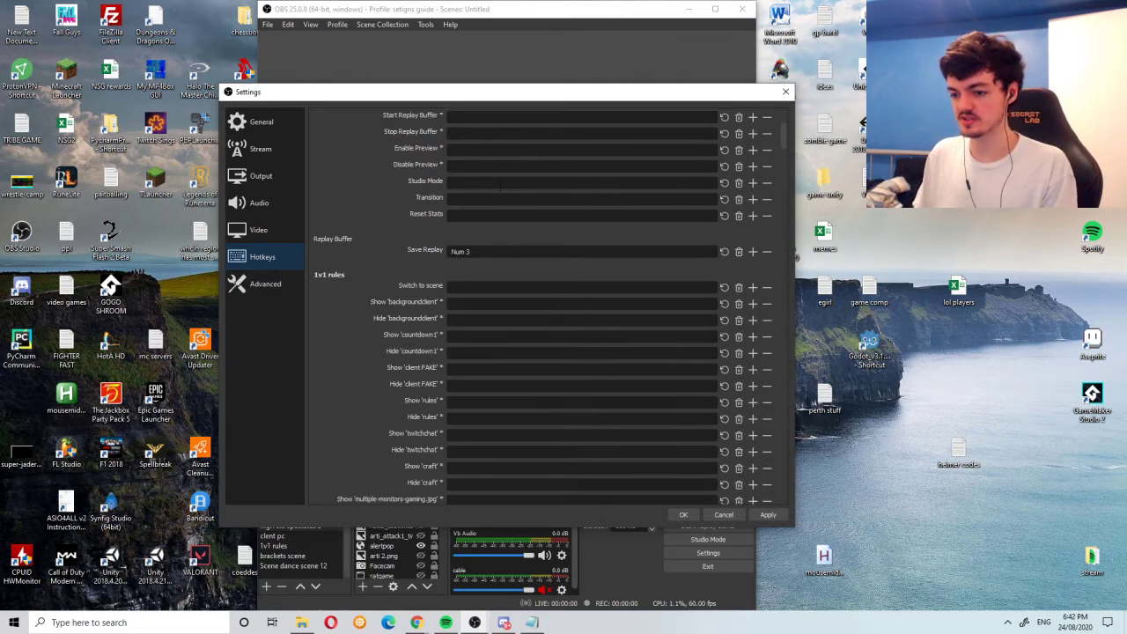
{"action": "scroll", "coordinate": [528, 180], "scroll_direction": "up", "scroll_amount": 4}
{"action": "scroll", "coordinate": [511, 183], "scroll_direction": "down", "scroll_amount": 2}
{"action": "scroll", "coordinate": [506, 184], "scroll_direction": "down", "scroll_amount": 3}
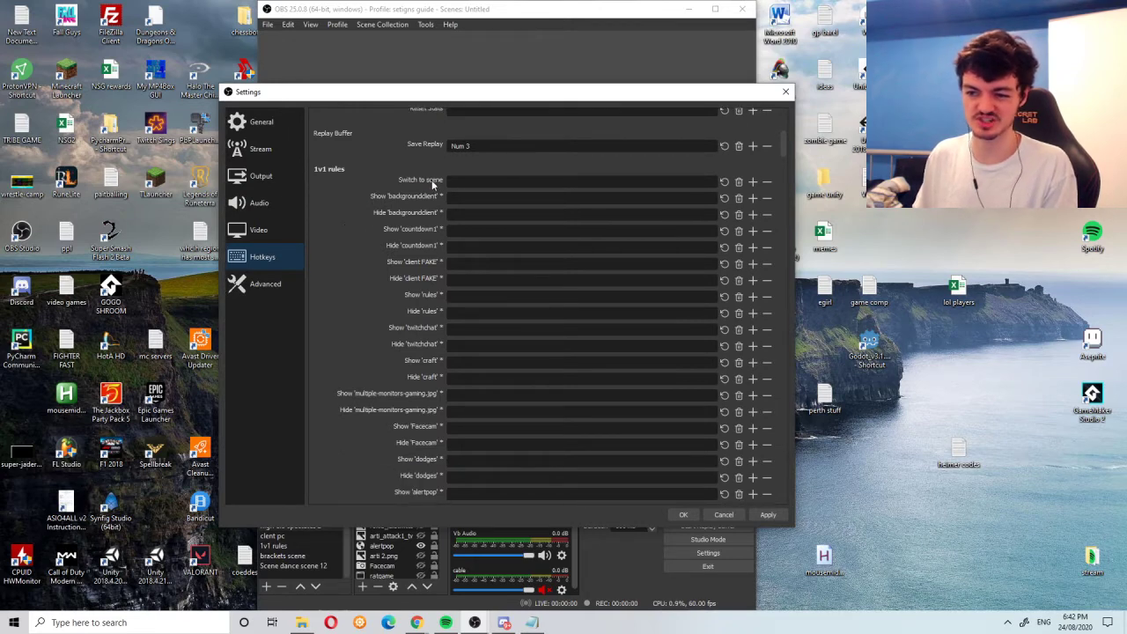
{"action": "mouse_move", "coordinate": [398, 213]}
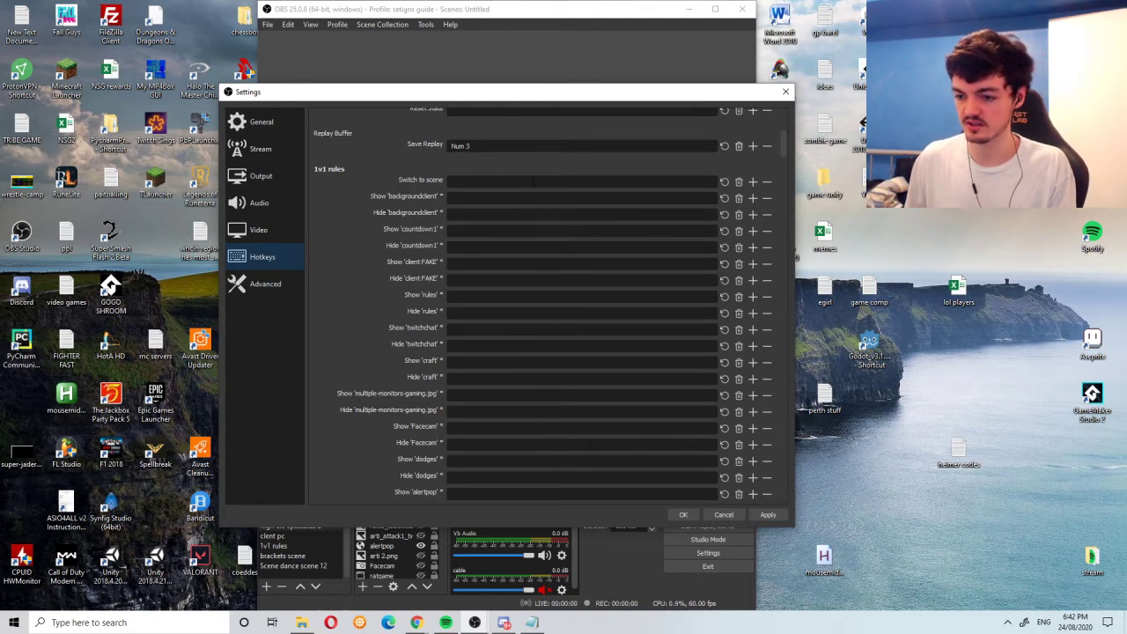
- Look through the switch, show and hide hotkeys of the remaining scenes, from Scene dance scene 12 to client scene 2
{"action": "scroll", "coordinate": [510, 221], "scroll_direction": "down", "scroll_amount": 2}
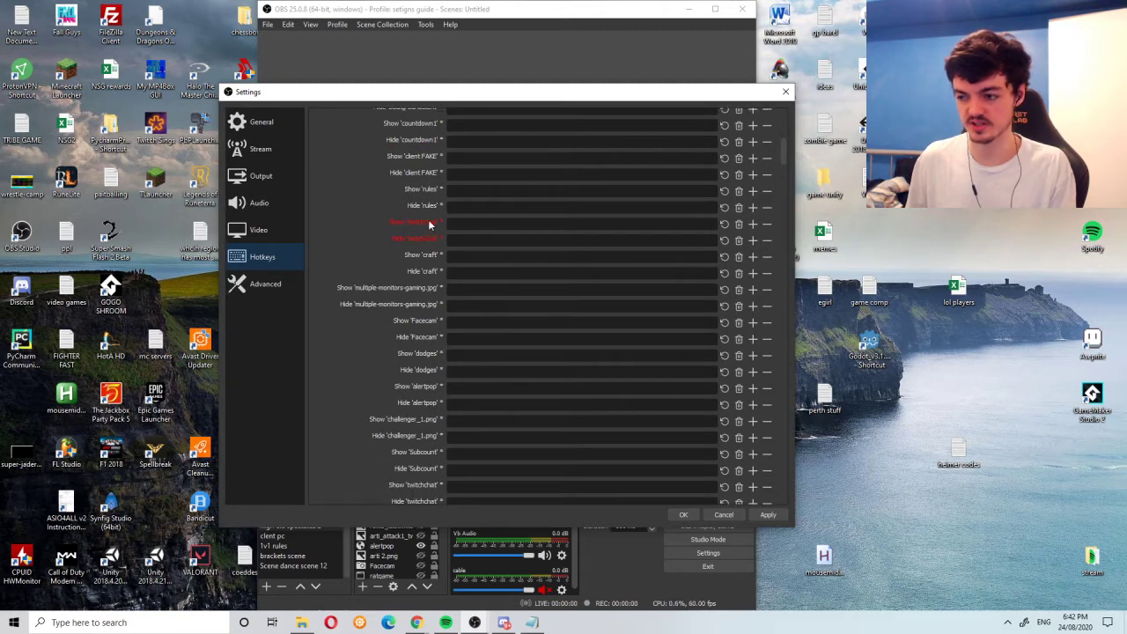
{"action": "scroll", "coordinate": [428, 229], "scroll_direction": "down", "scroll_amount": 4}
{"action": "scroll", "coordinate": [430, 253], "scroll_direction": "down", "scroll_amount": 1}
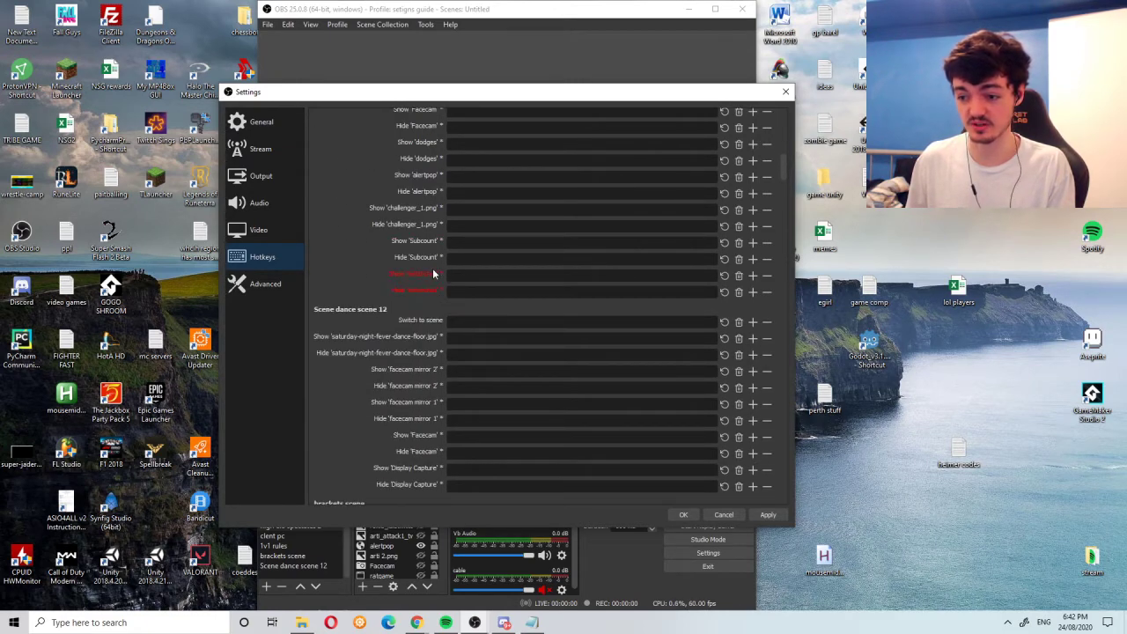
{"action": "scroll", "coordinate": [432, 306], "scroll_direction": "down", "scroll_amount": 1}
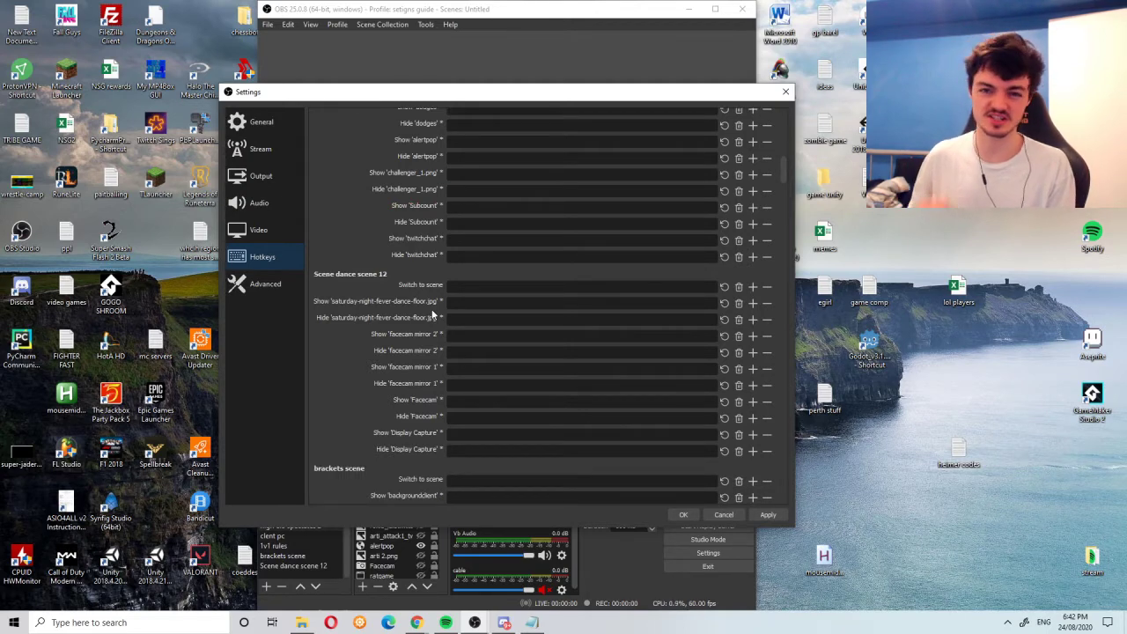
{"action": "scroll", "coordinate": [433, 314], "scroll_direction": "down", "scroll_amount": 5}
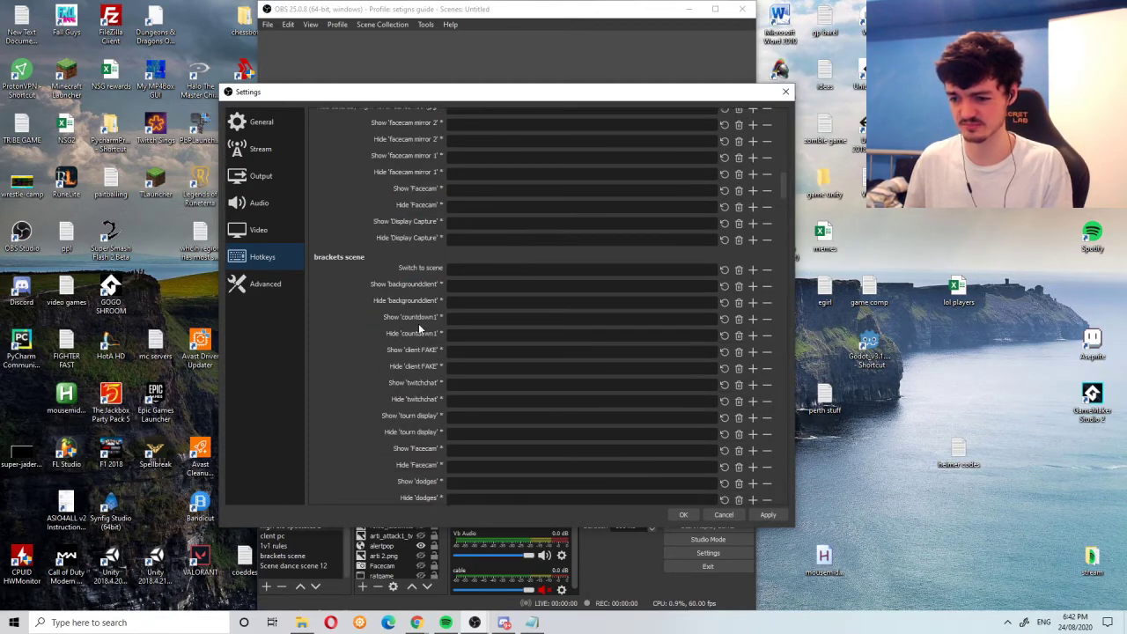
{"action": "scroll", "coordinate": [419, 328], "scroll_direction": "down", "scroll_amount": 9}
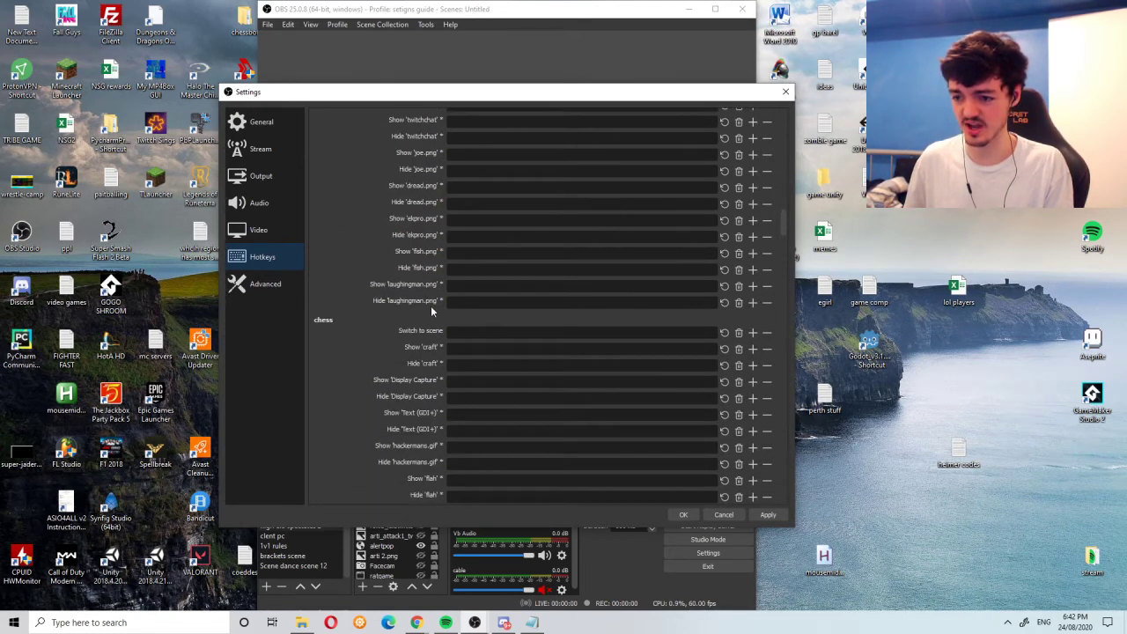
{"action": "scroll", "coordinate": [432, 304], "scroll_direction": "down", "scroll_amount": 4}
{"action": "scroll", "coordinate": [432, 303], "scroll_direction": "down", "scroll_amount": 10}
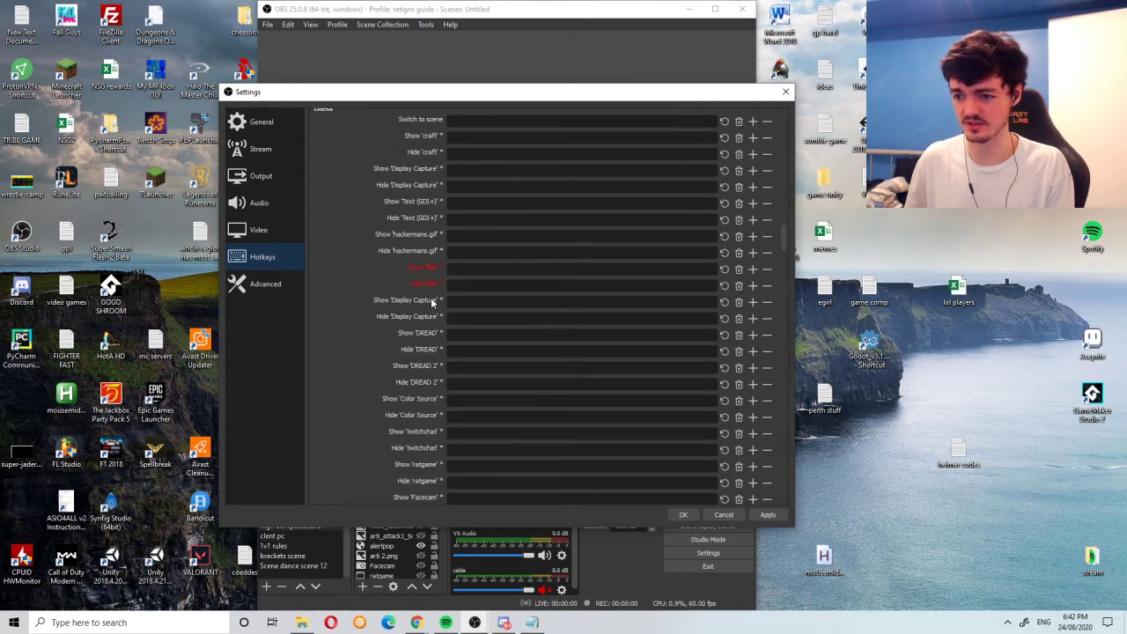
{"action": "scroll", "coordinate": [455, 292], "scroll_direction": "down", "scroll_amount": 8}
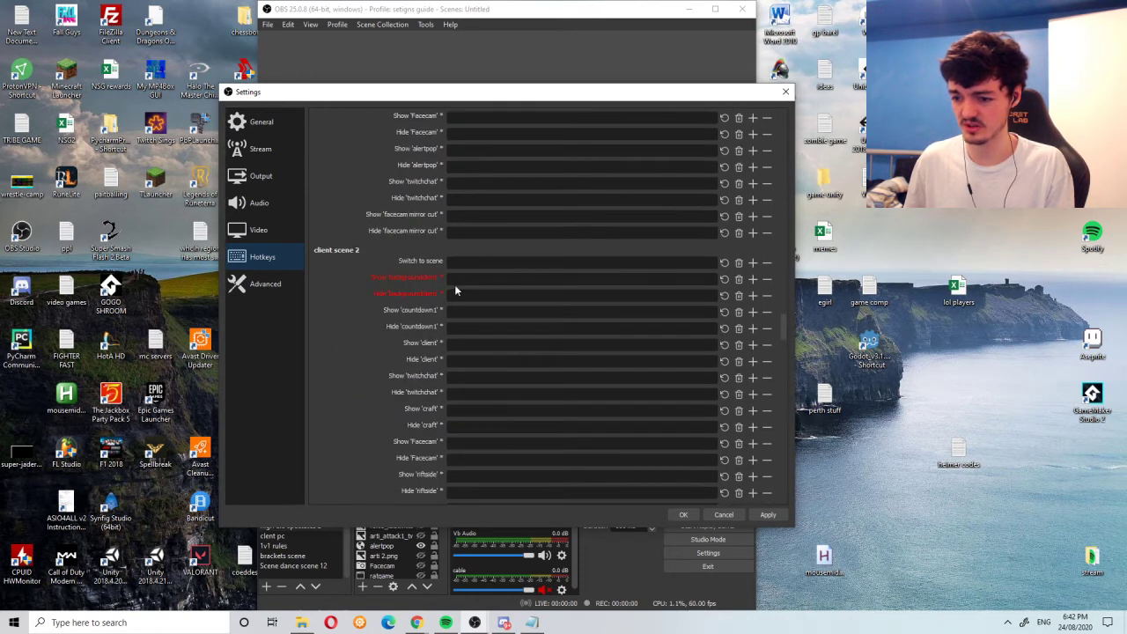
- Show the Advanced settings and review the Process Priority choices, keeping High
{"action": "left_click", "coordinate": [264, 284]}
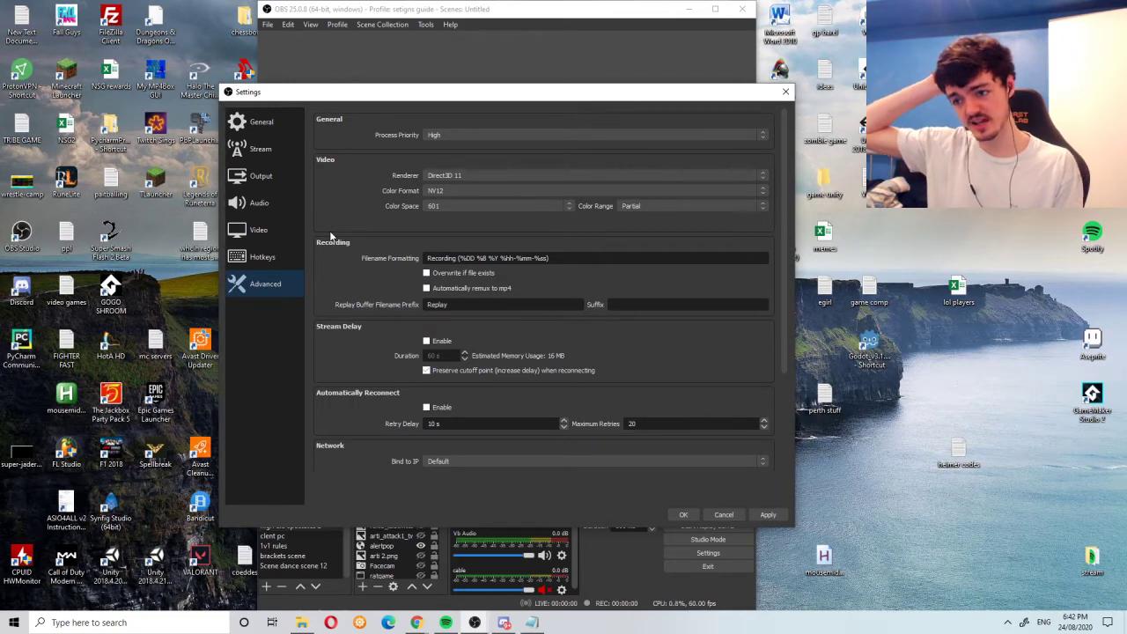
{"action": "left_click", "coordinate": [519, 136]}
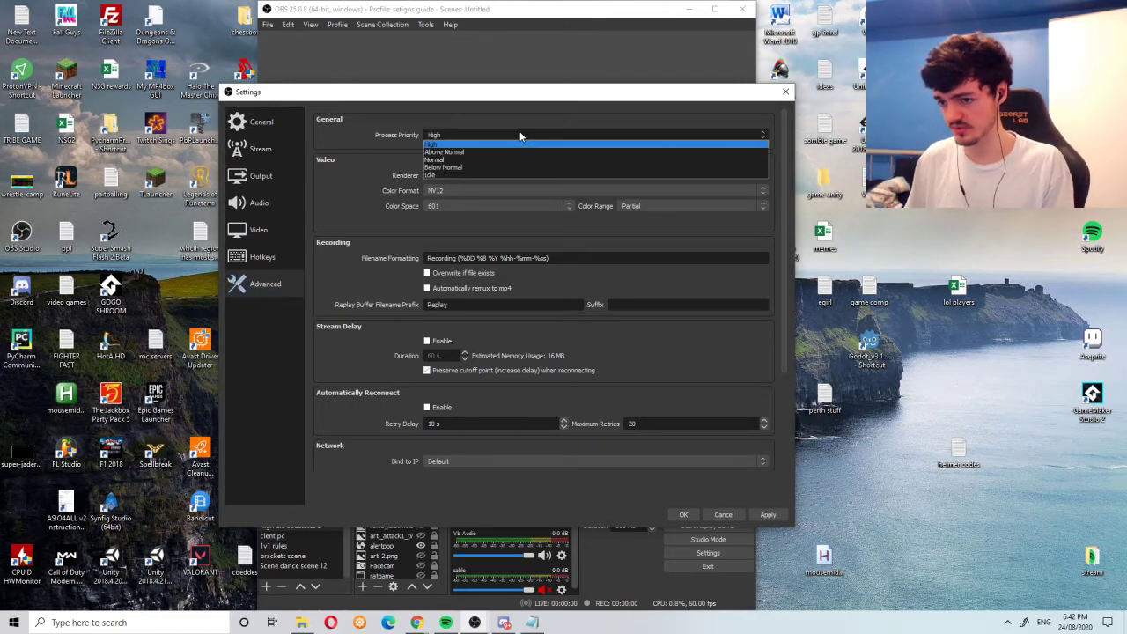
{"action": "left_click", "coordinate": [477, 141]}
{"action": "left_click", "coordinate": [478, 135]}
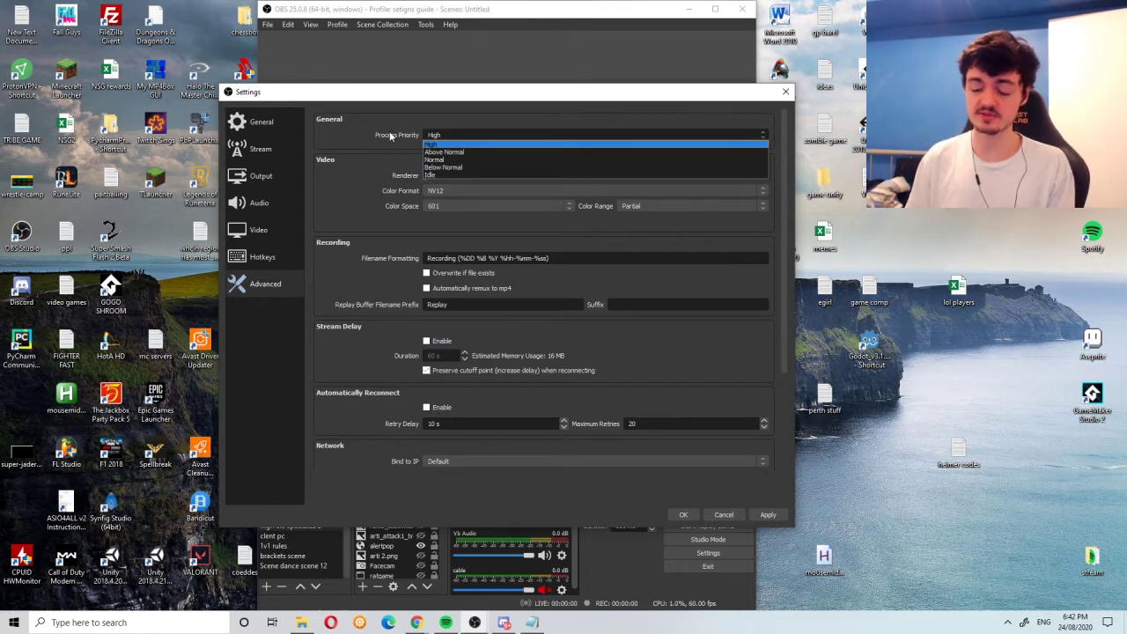
{"action": "left_click", "coordinate": [421, 147]}
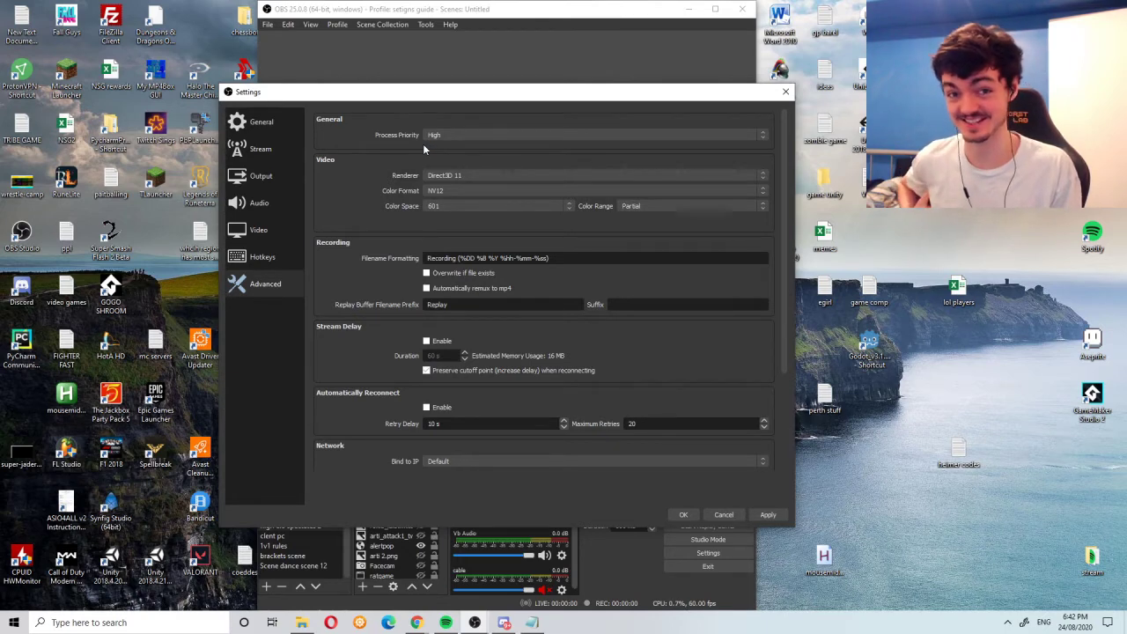
{"action": "left_click", "coordinate": [445, 137]}
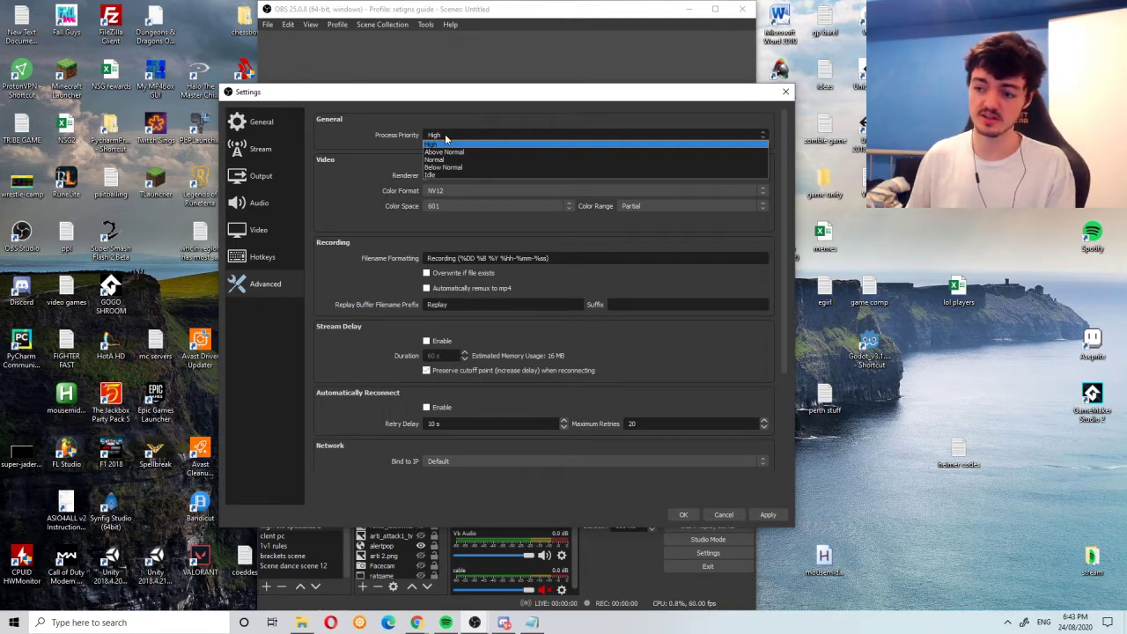
{"action": "left_click", "coordinate": [437, 143]}
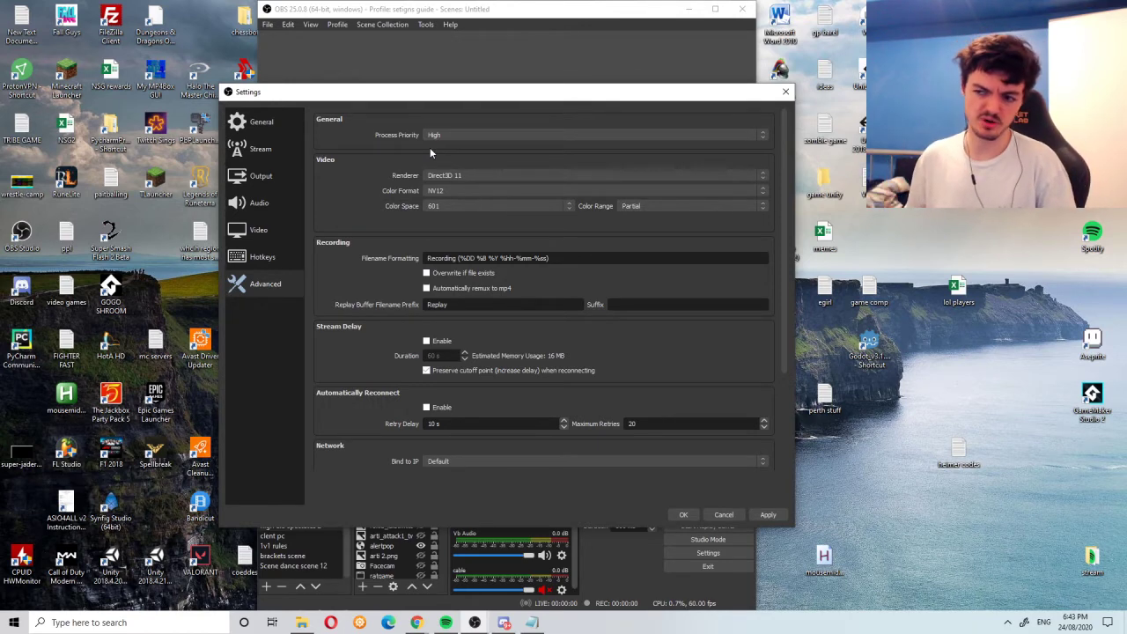
{"action": "left_click", "coordinate": [433, 135]}
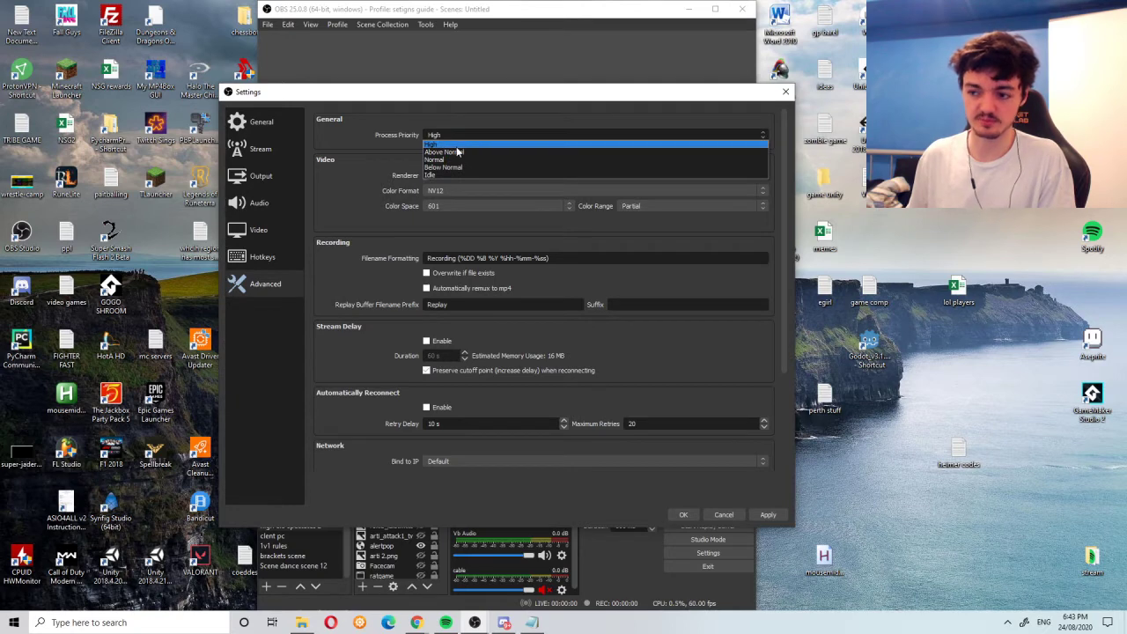
{"action": "left_click", "coordinate": [493, 131]}
{"action": "left_click", "coordinate": [494, 130]}
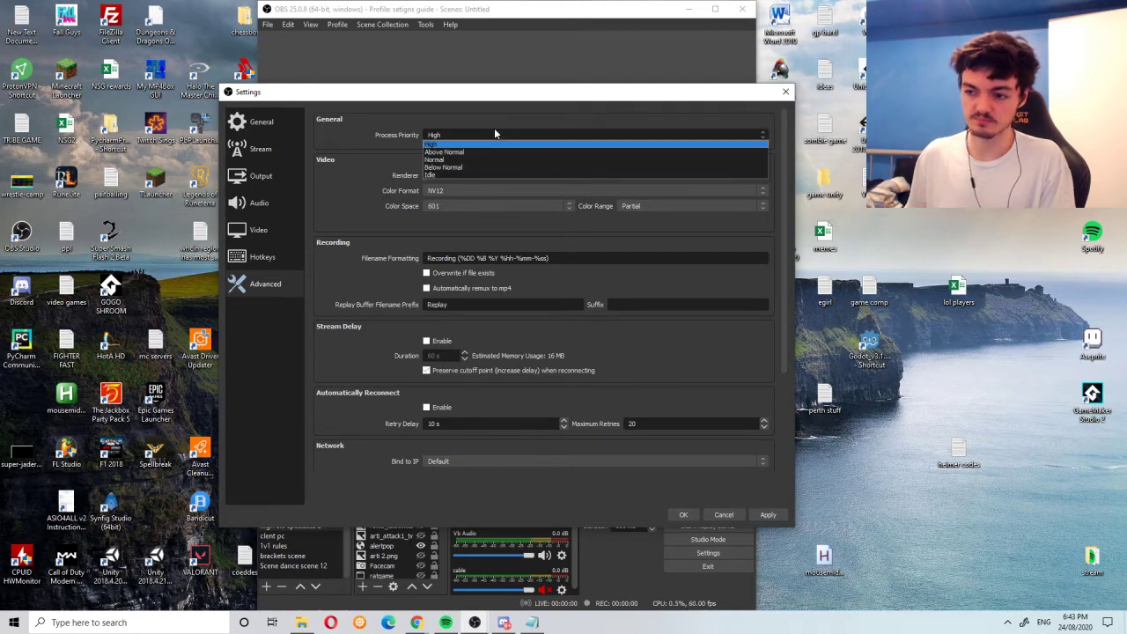
{"action": "left_click", "coordinate": [438, 145]}
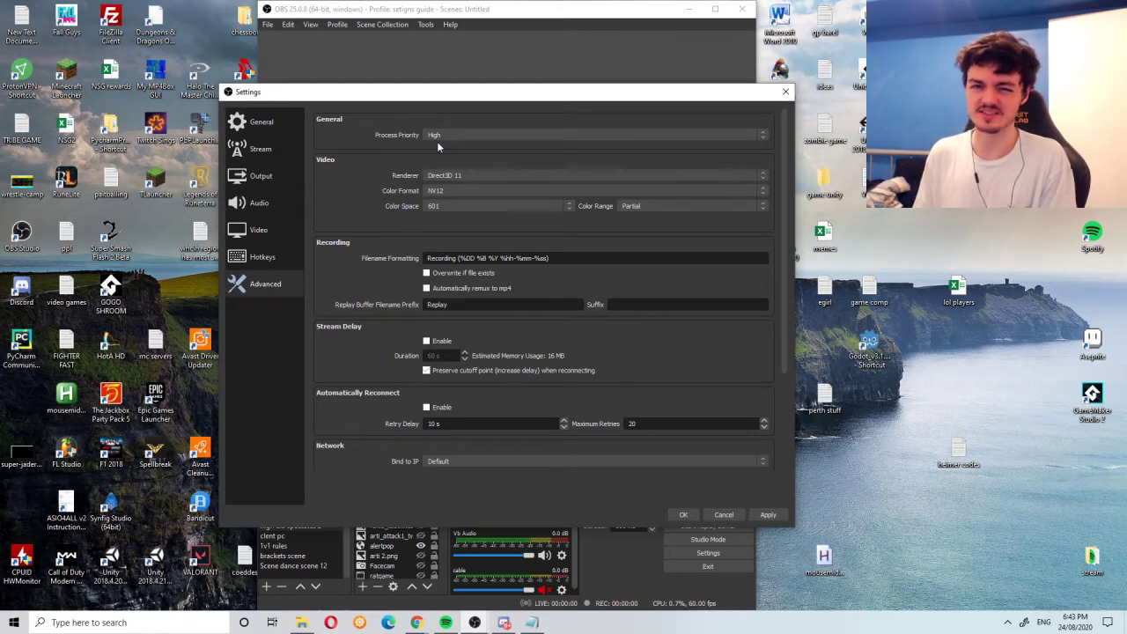
{"action": "left_click", "coordinate": [440, 134]}
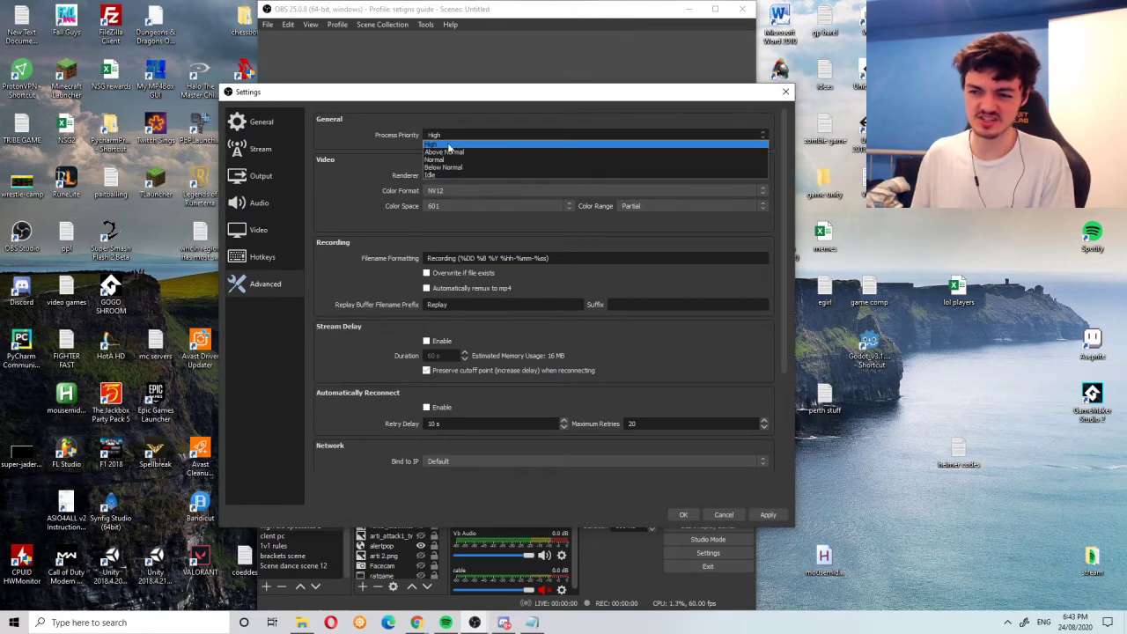
{"action": "left_click", "coordinate": [455, 144]}
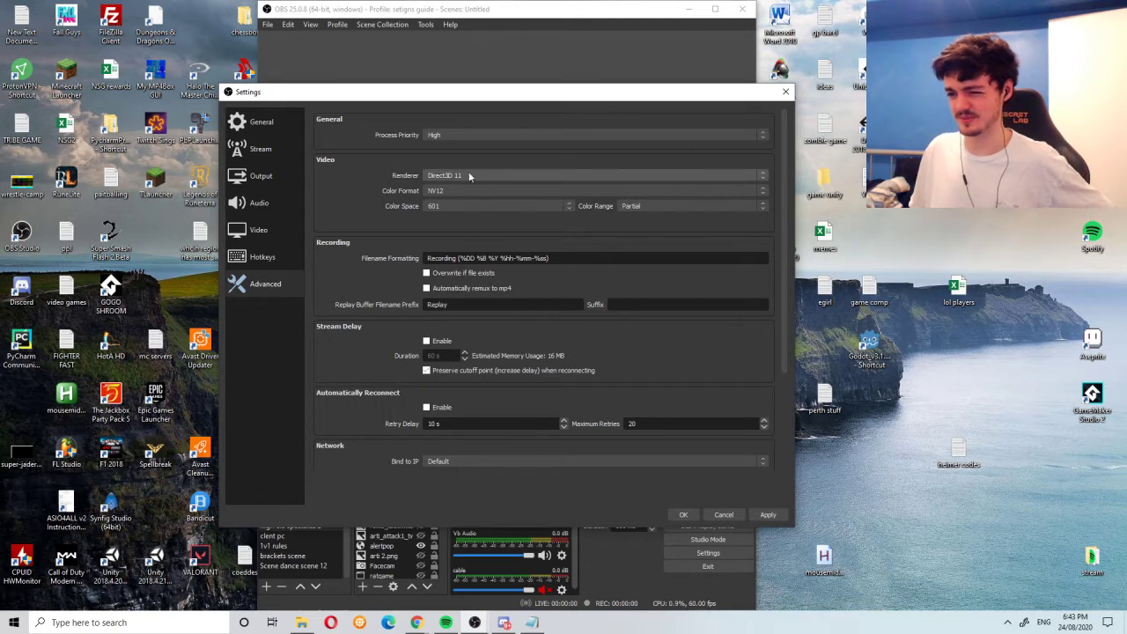
- Check the Renderer and Color Format options in the Advanced video settings, keeping Direct3D 11 and NV12
{"action": "left_click", "coordinate": [734, 174]}
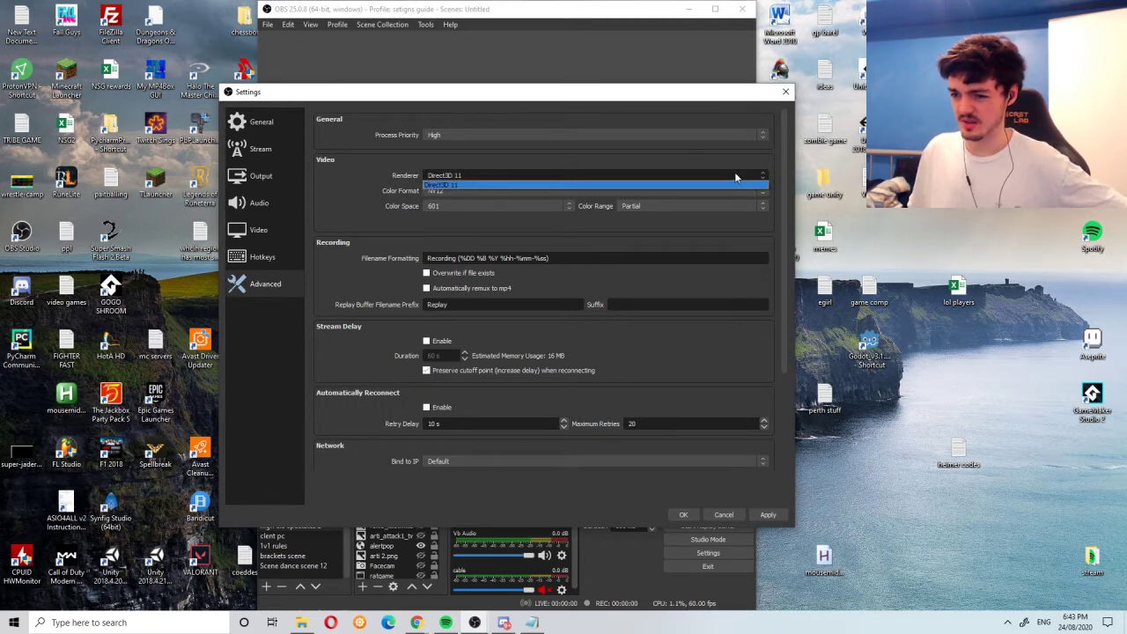
{"action": "left_click", "coordinate": [453, 186]}
{"action": "left_click", "coordinate": [436, 190]}
{"action": "left_click", "coordinate": [430, 201]}
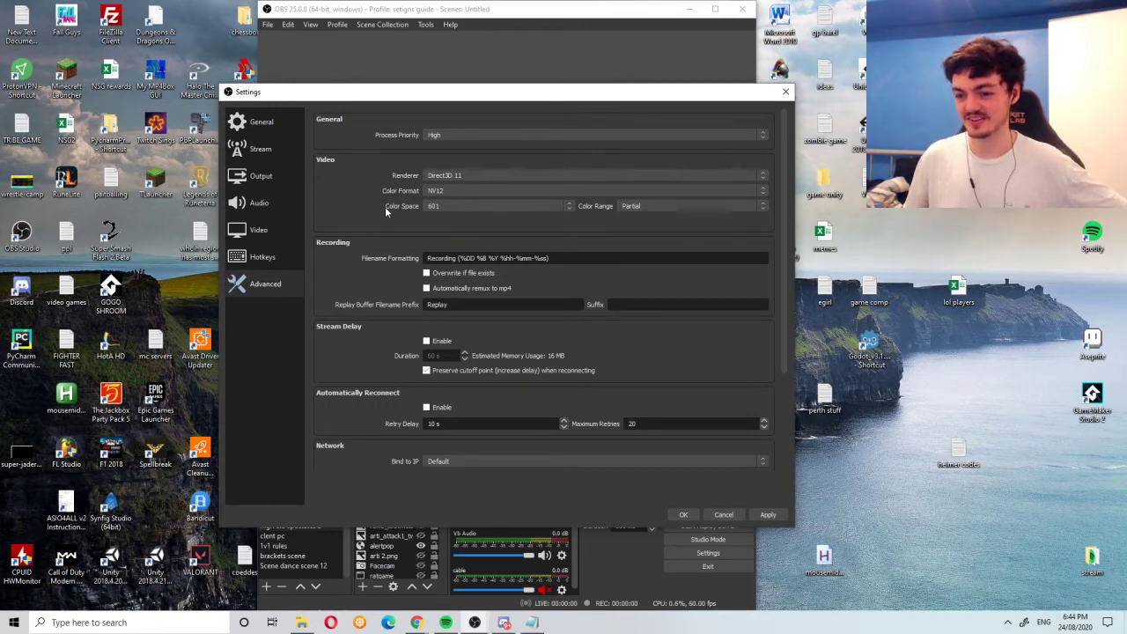
- Examine the Advanced recording options, including Filename Formatting, Overwrite if file exists and Automatically remux to mp4
{"action": "scroll", "coordinate": [374, 193], "scroll_direction": "down", "scroll_amount": 2}
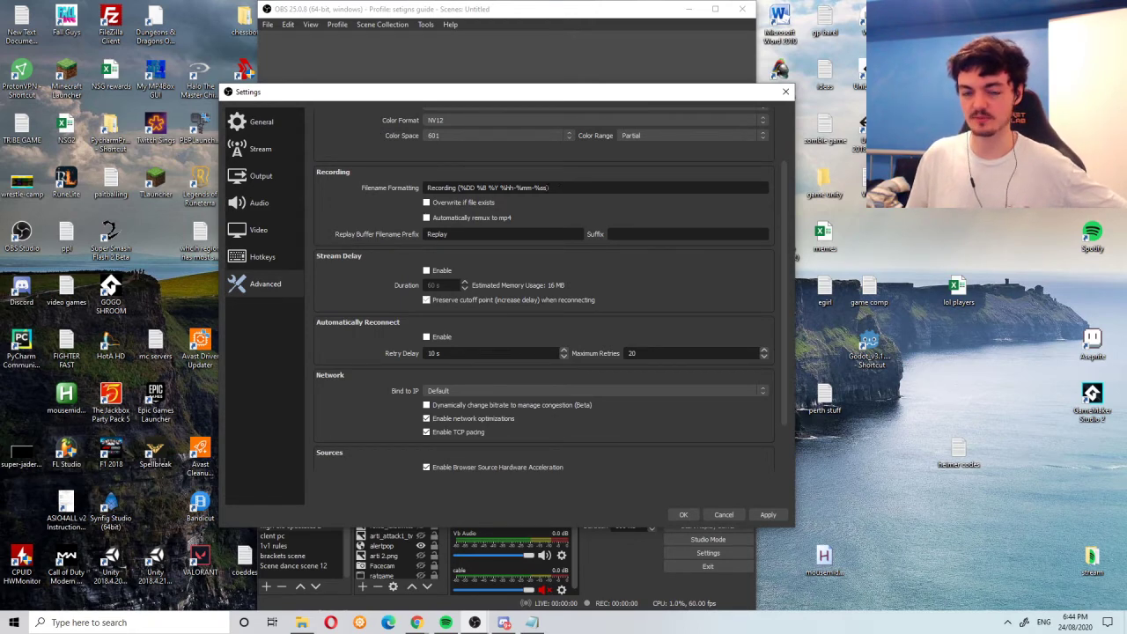
{"action": "mouse_move", "coordinate": [546, 187]}
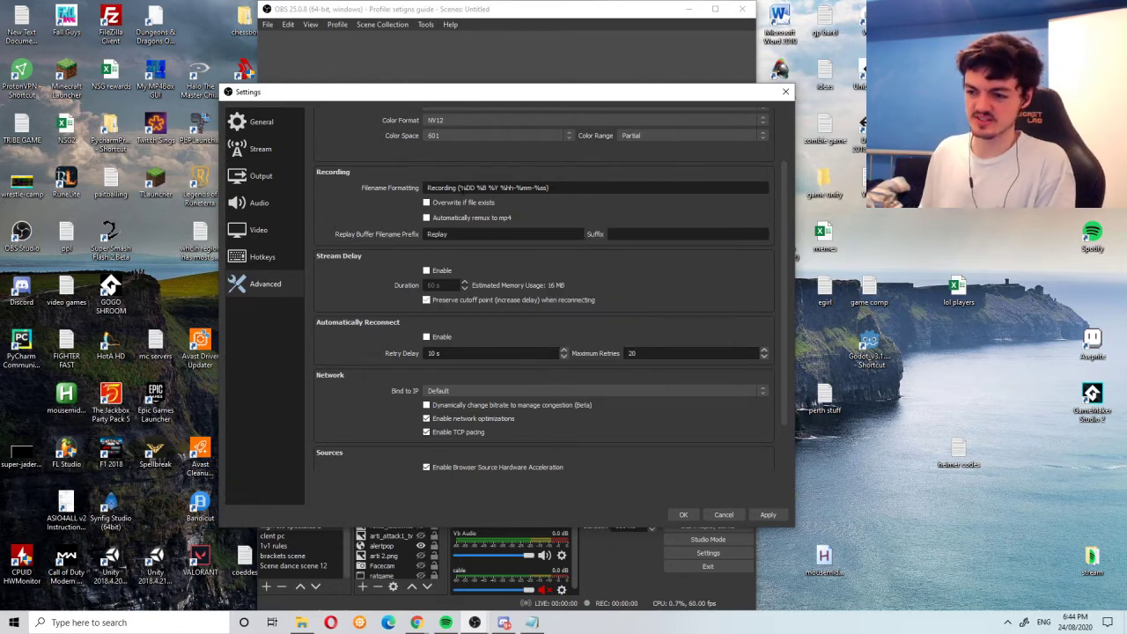
{"action": "scroll", "coordinate": [436, 183], "scroll_direction": "down", "scroll_amount": 1}
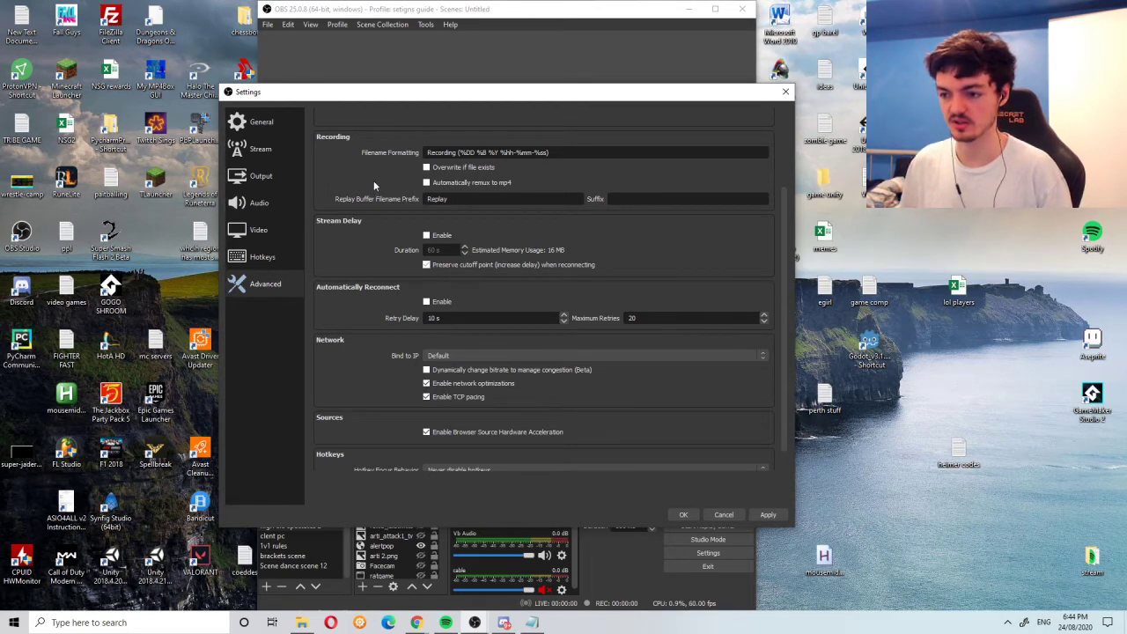
{"action": "scroll", "coordinate": [440, 189], "scroll_direction": "up", "scroll_amount": 1}
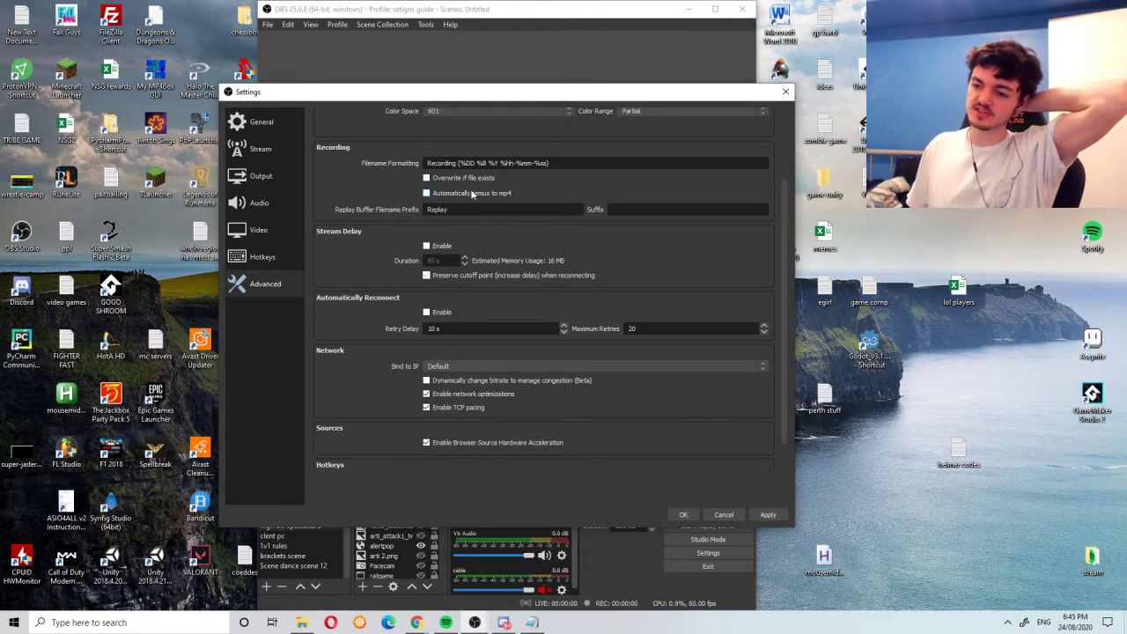
- Review the Recording Format choices in the Output recording settings, keeping mp4, and close the settings
{"action": "left_click", "coordinate": [256, 230]}
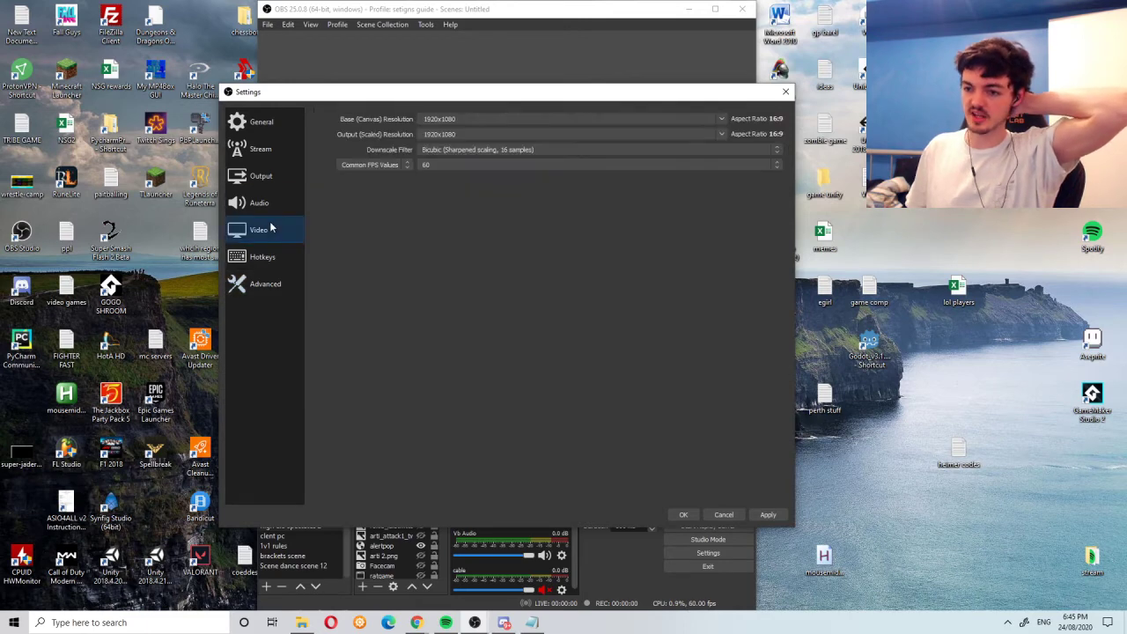
{"action": "left_click", "coordinate": [257, 203]}
{"action": "left_click", "coordinate": [260, 176]}
{"action": "left_click", "coordinate": [362, 141]}
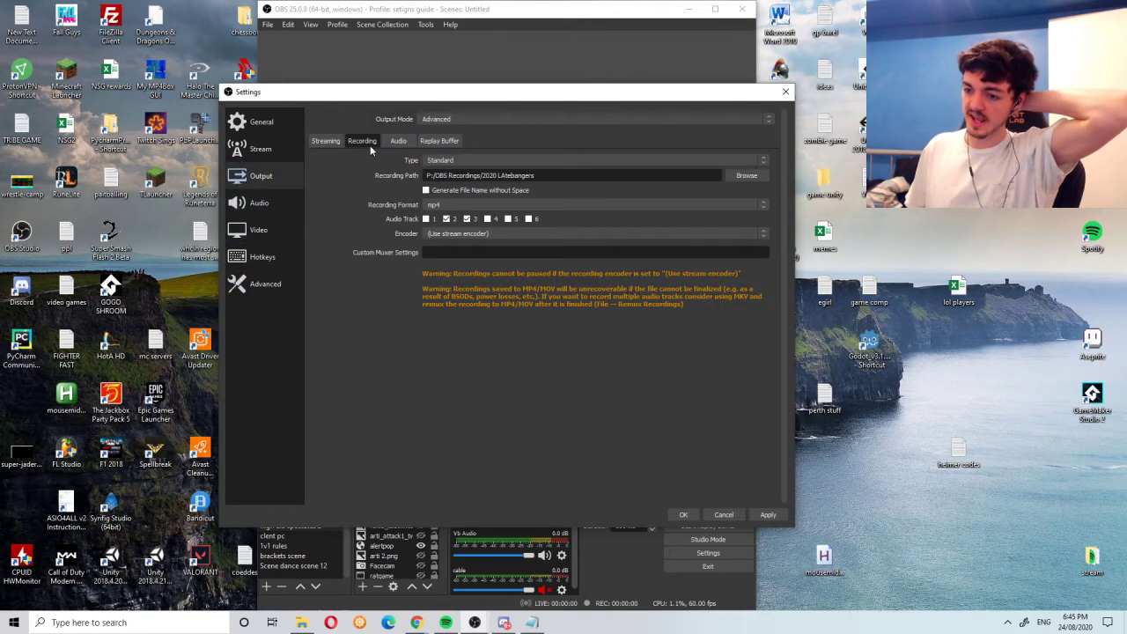
{"action": "left_click", "coordinate": [571, 203]}
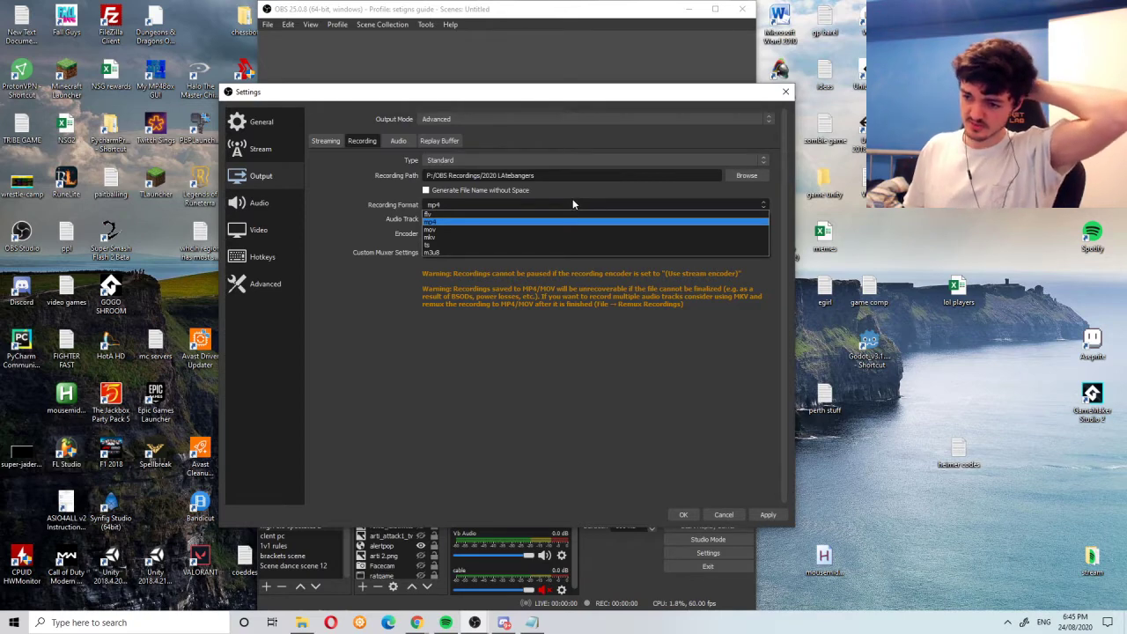
{"action": "left_click", "coordinate": [572, 198]}
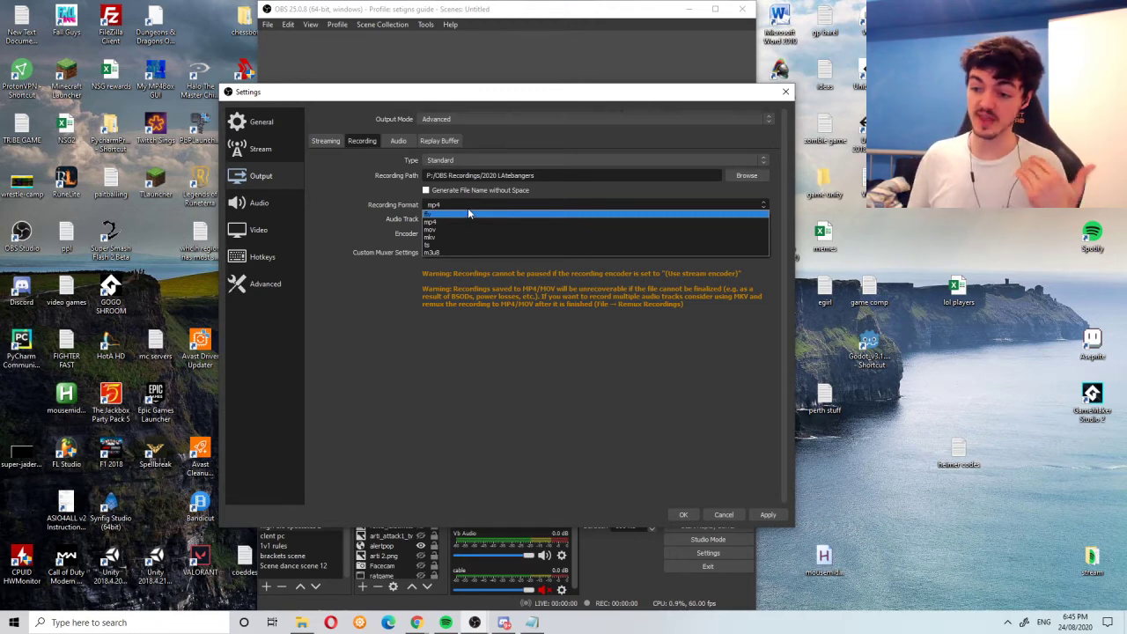
{"action": "left_click", "coordinate": [379, 228]}
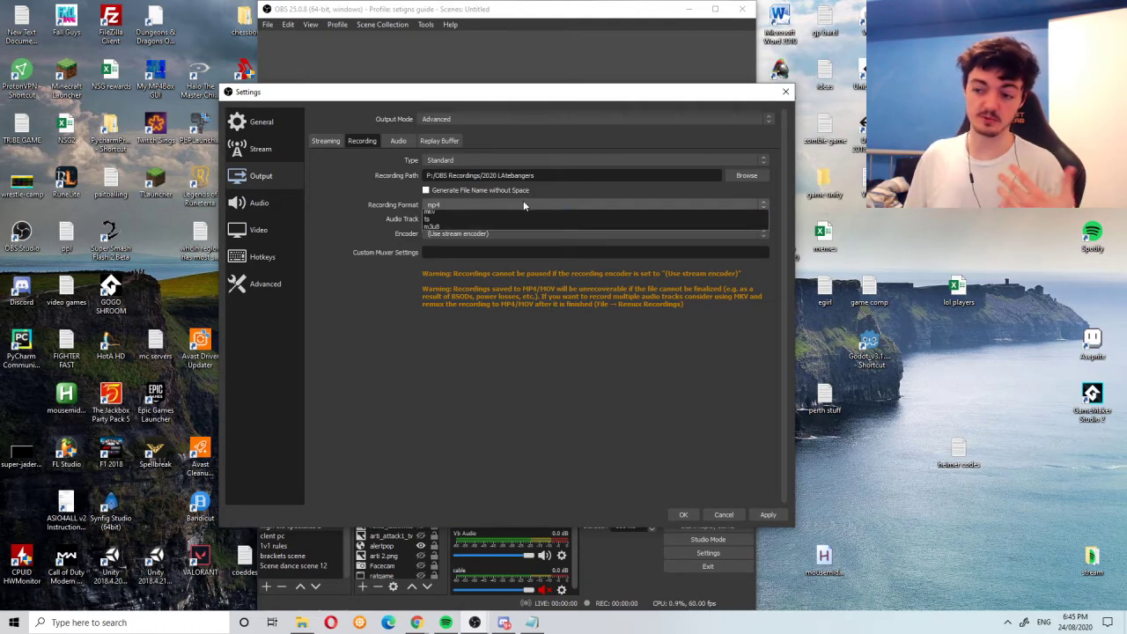
{"action": "left_click", "coordinate": [523, 204]}
{"action": "left_click", "coordinate": [523, 205]}
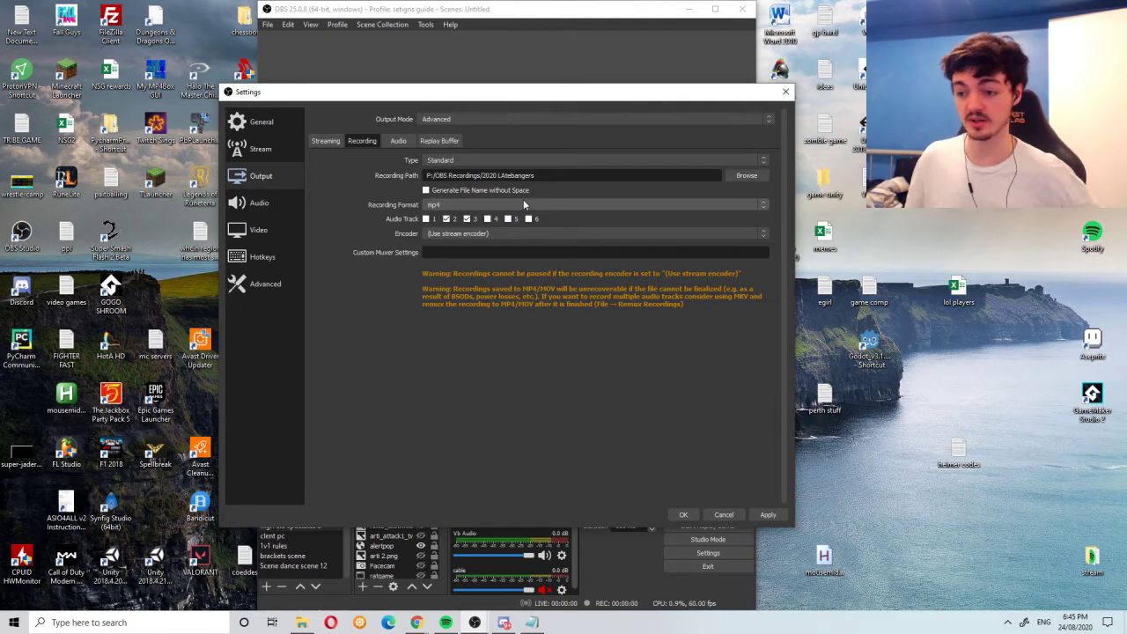
{"action": "left_click", "coordinate": [517, 205]}
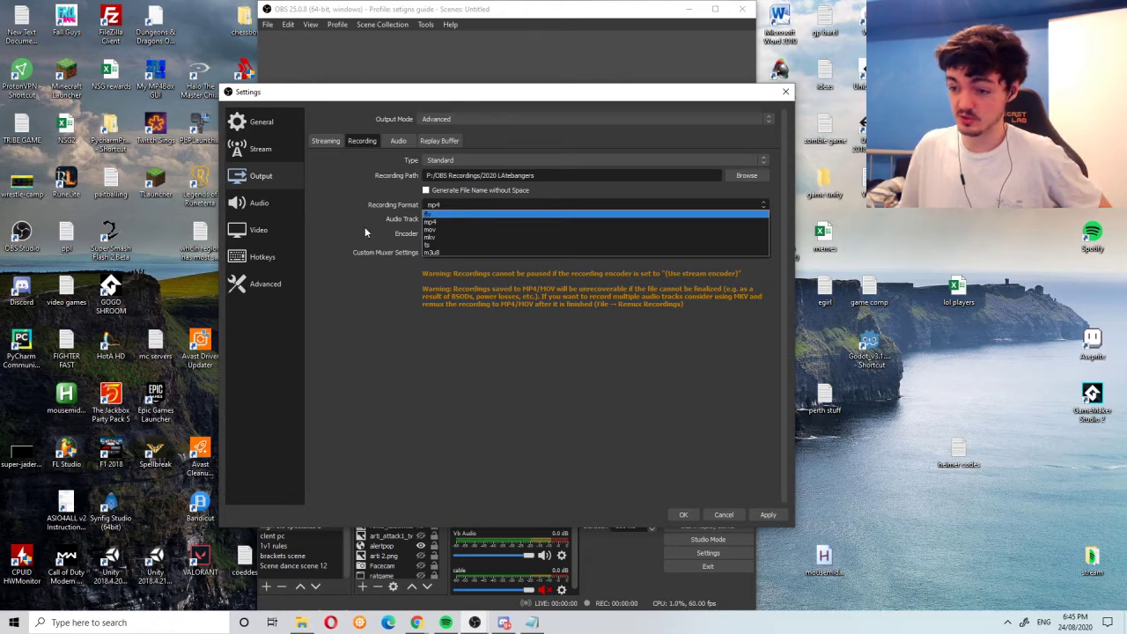
{"action": "left_click", "coordinate": [717, 517]}
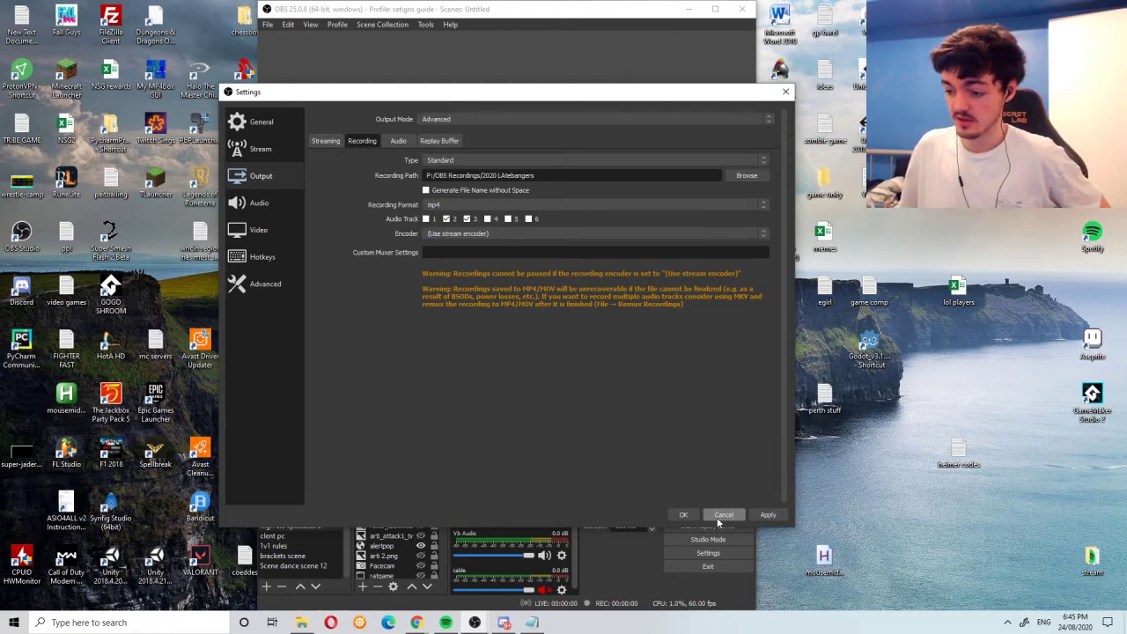
{"action": "left_click", "coordinate": [683, 516]}
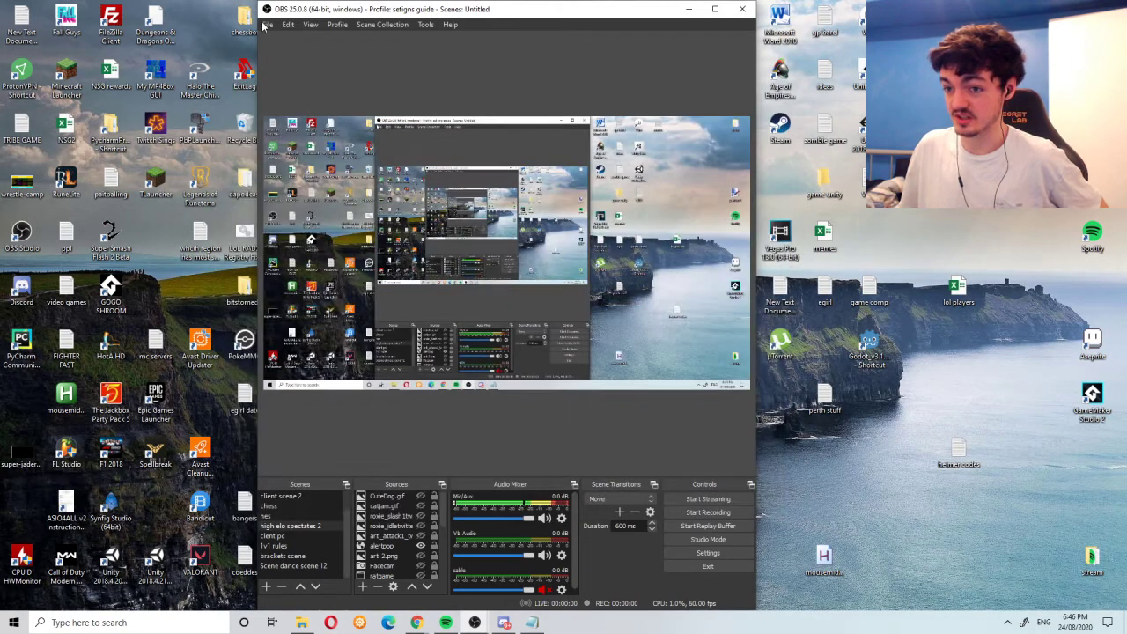
- Show the Remux Recordings tool for converting recorded files, and close it without adding a file
{"action": "left_click", "coordinate": [264, 25]}
{"action": "left_click", "coordinate": [297, 54]}
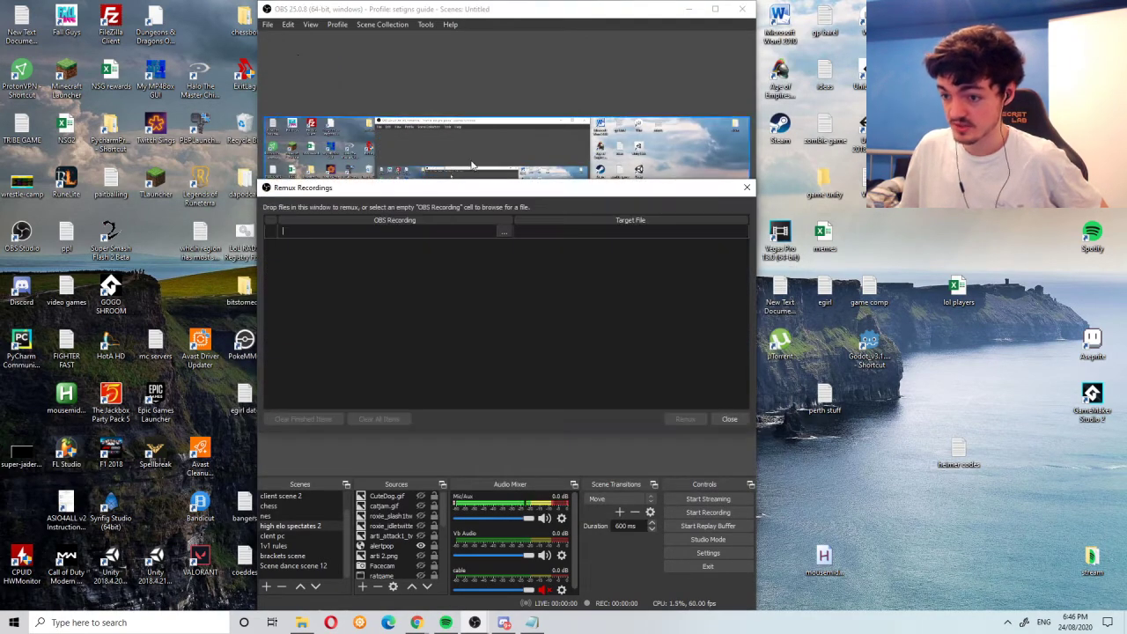
{"action": "left_click", "coordinate": [501, 236]}
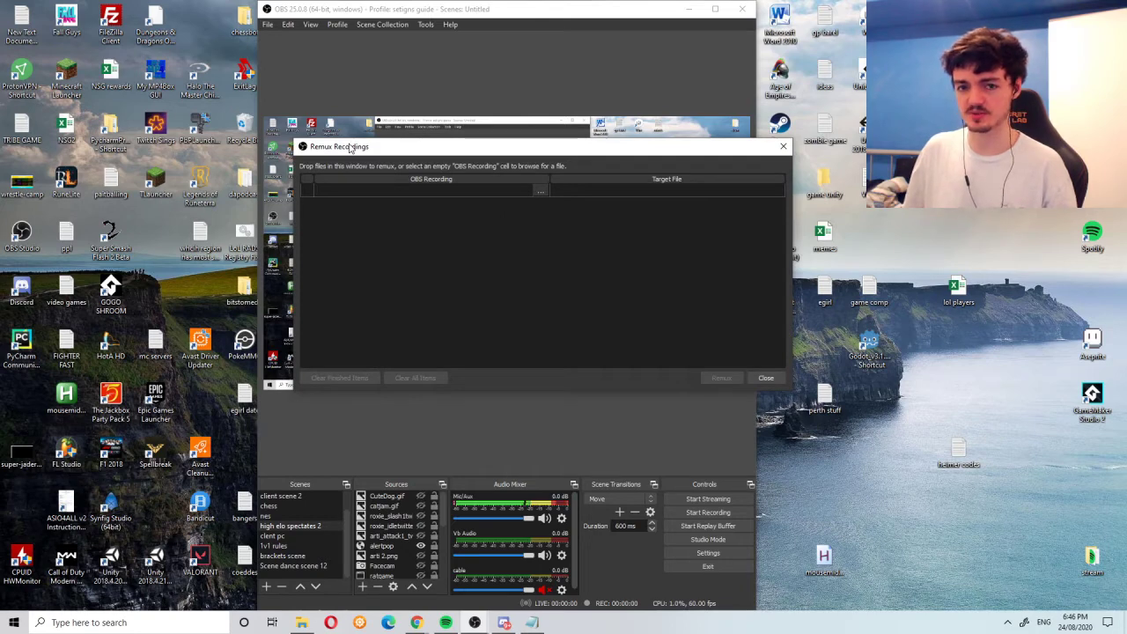
{"action": "left_click", "coordinate": [766, 378]}
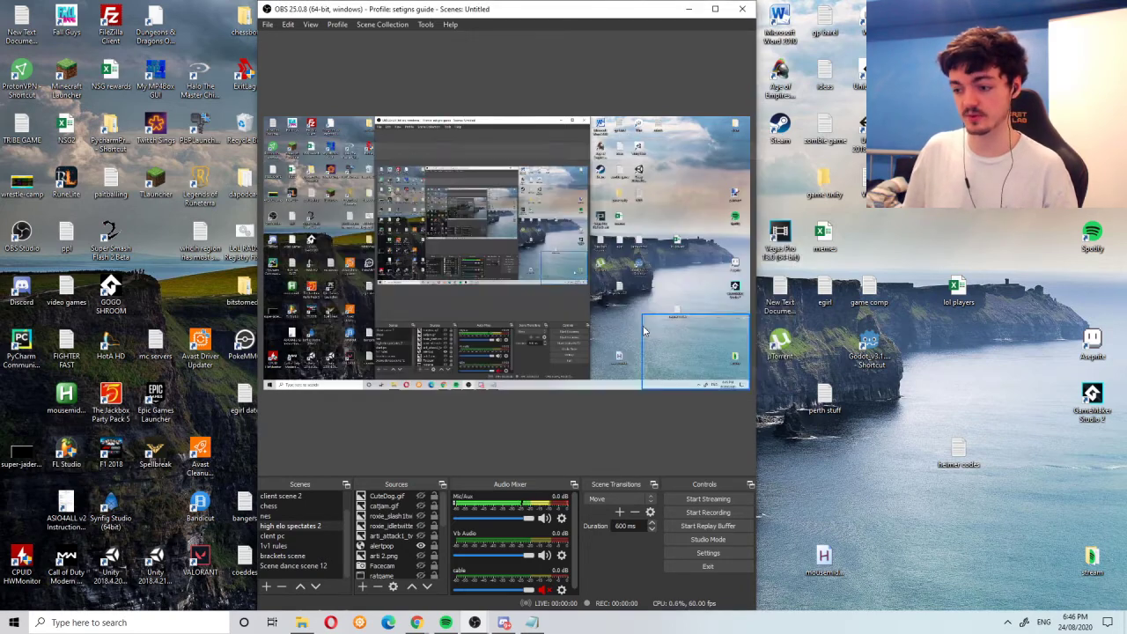
- Reopen the settings and check the Output recording options
{"action": "left_click", "coordinate": [268, 24]}
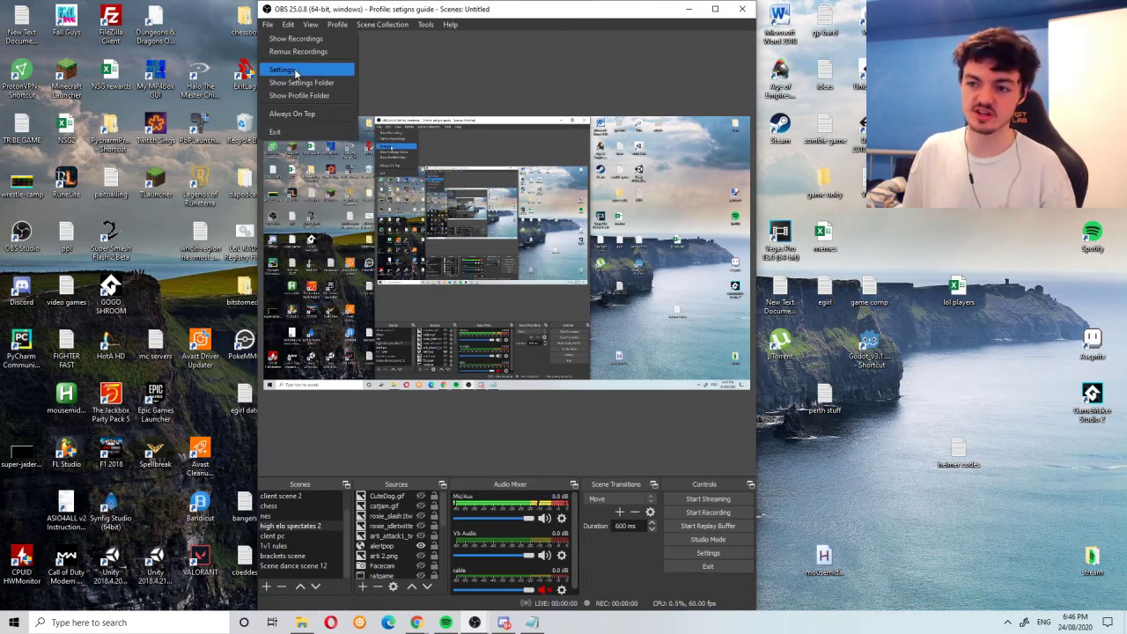
{"action": "left_click", "coordinate": [296, 71]}
{"action": "left_click", "coordinate": [262, 179]}
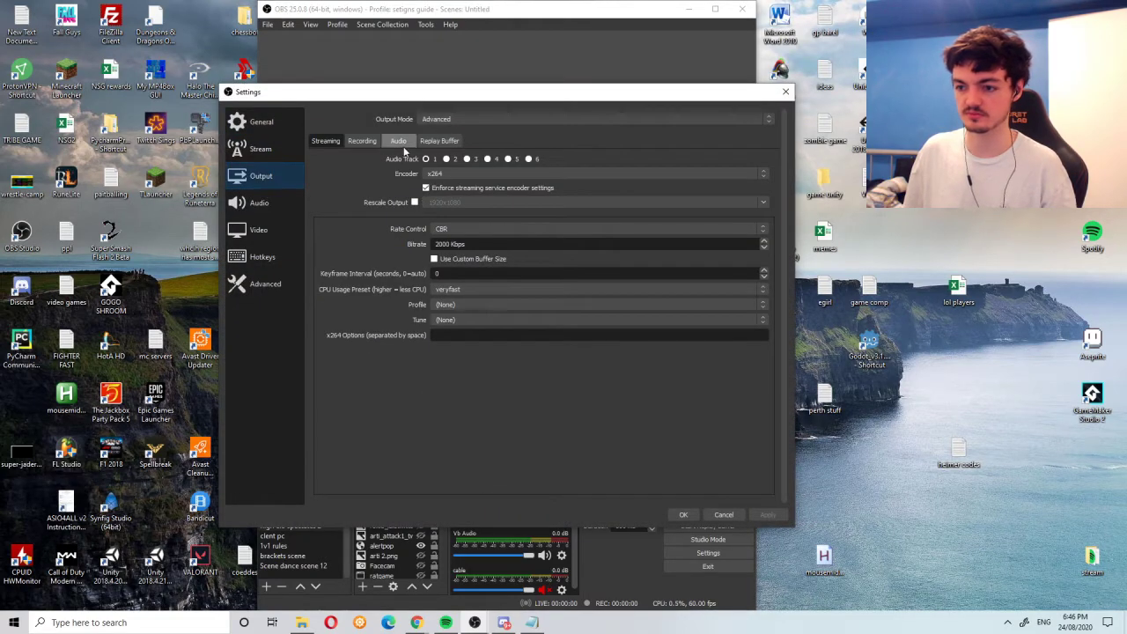
{"action": "left_click", "coordinate": [364, 141]}
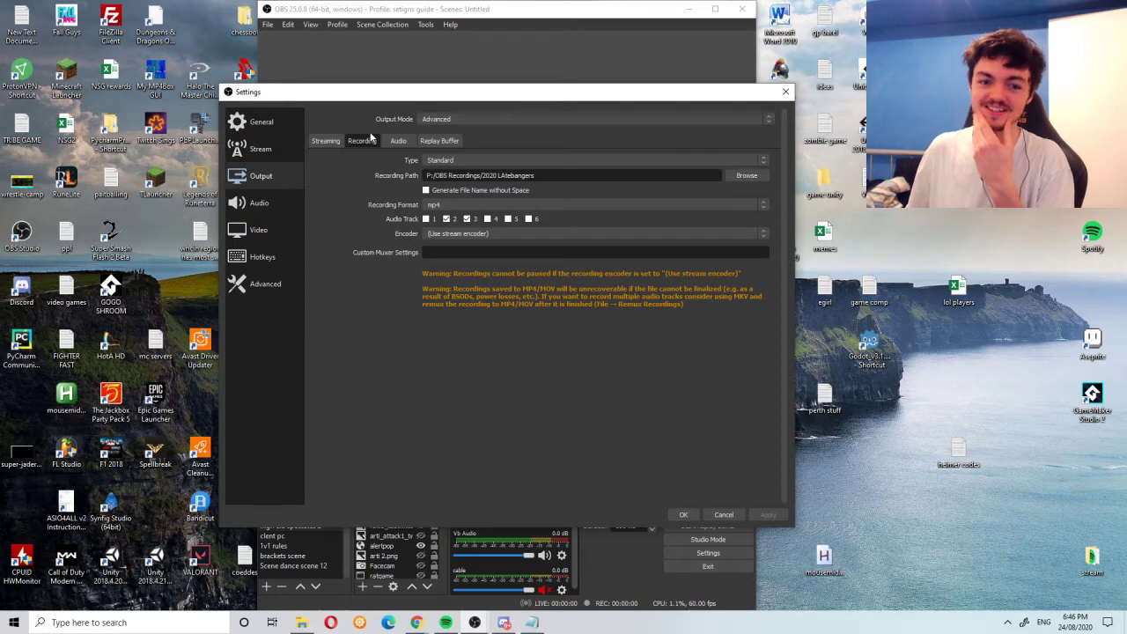
- Examine the Advanced options for Stream Delay, Automatically Reconnect, Network, Sources and Hotkeys
{"action": "left_click", "coordinate": [291, 211]}
{"action": "left_click", "coordinate": [284, 179]}
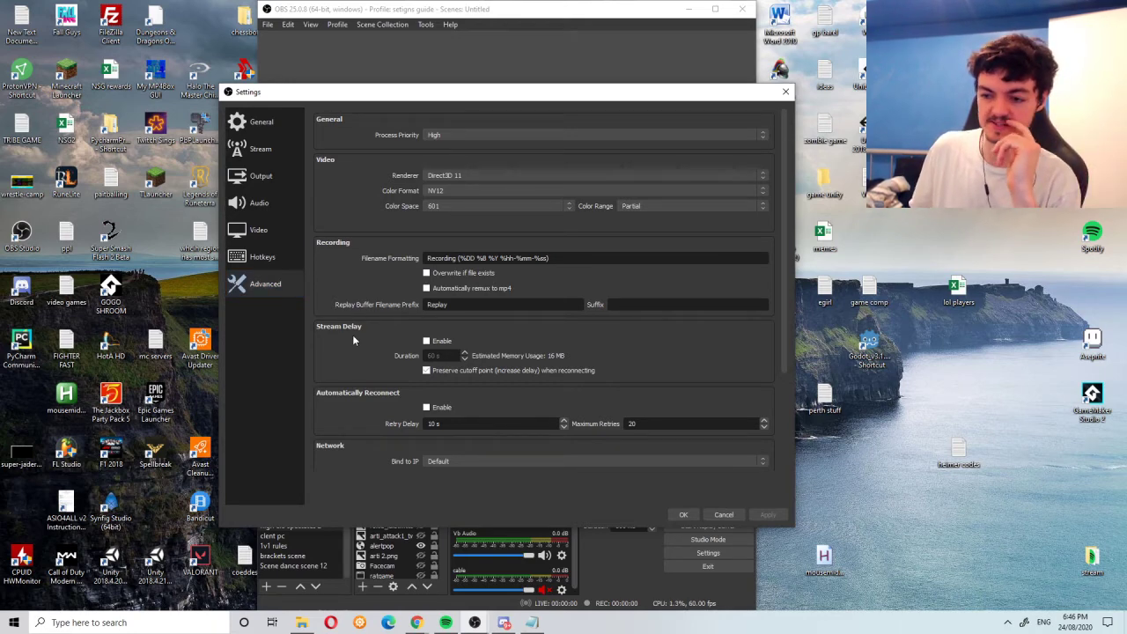
{"action": "scroll", "coordinate": [353, 340], "scroll_direction": "down", "scroll_amount": 2}
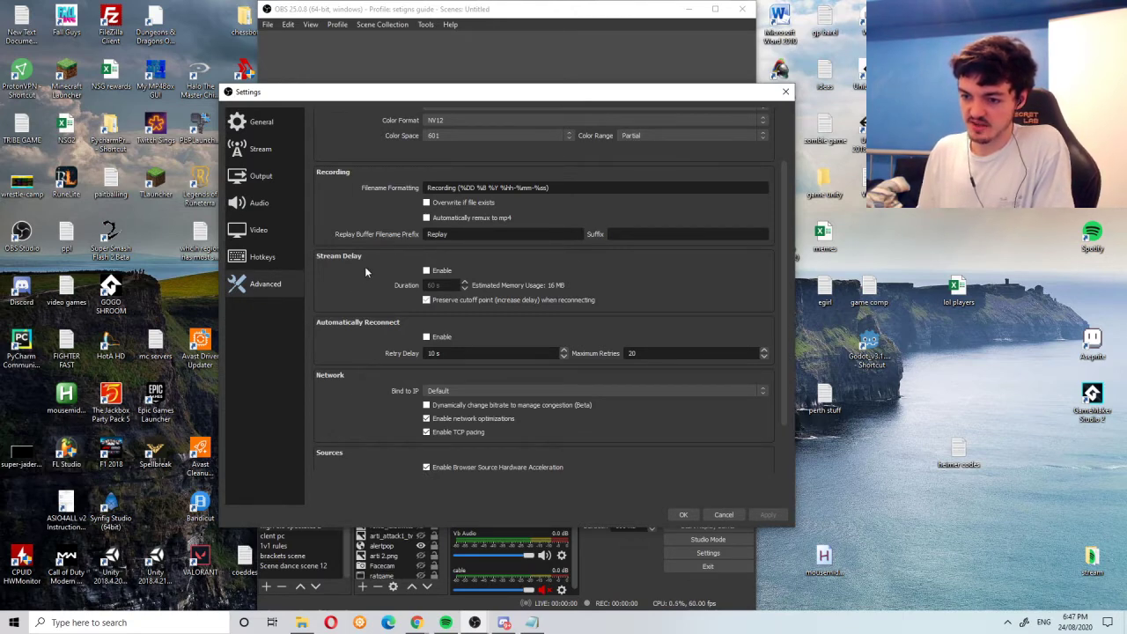
{"action": "scroll", "coordinate": [365, 266], "scroll_direction": "down", "scroll_amount": 2}
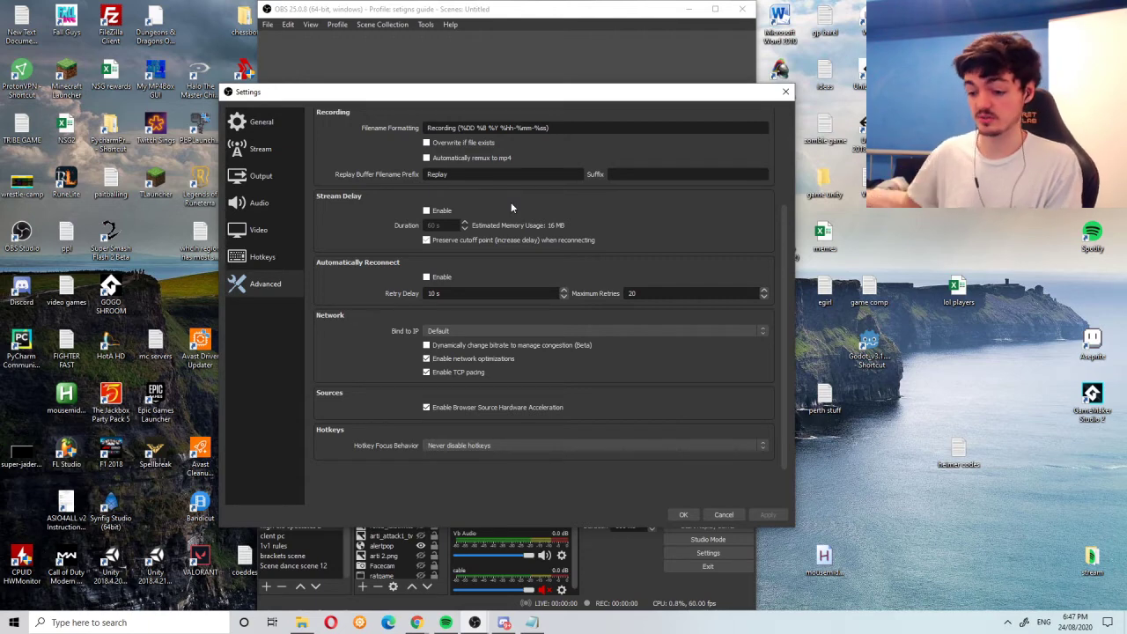
- Switch to Twitch in Chrome to review the channel's Stream Key & Preferences, including Disconnect Protection, and return to OBS to close its settings
{"action": "left_click", "coordinate": [418, 620]}
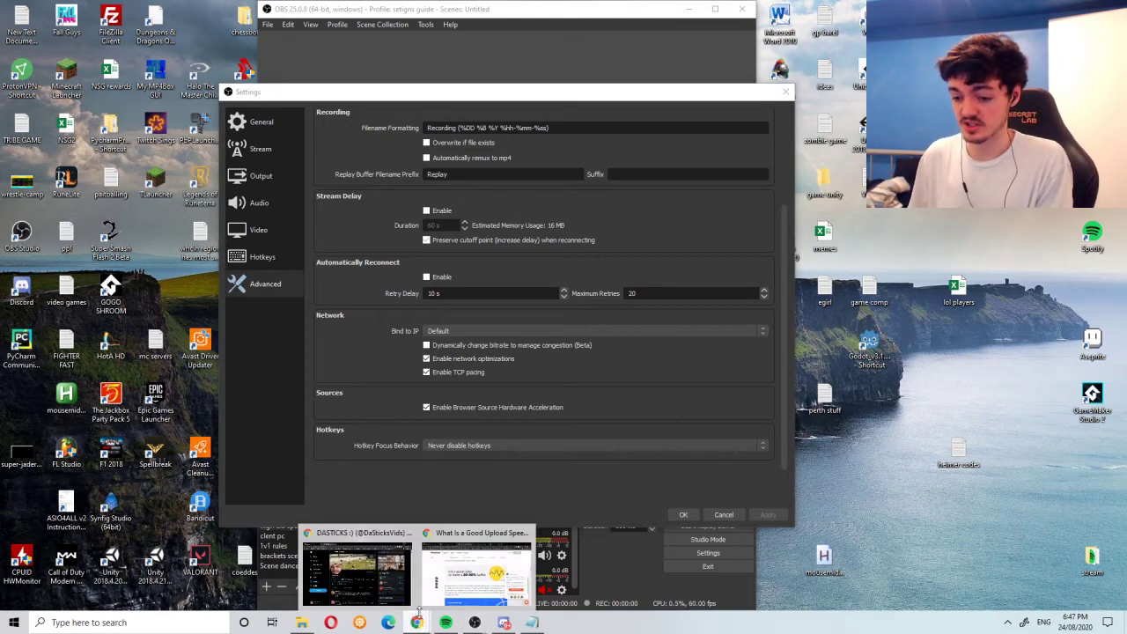
{"action": "left_click", "coordinate": [357, 572]}
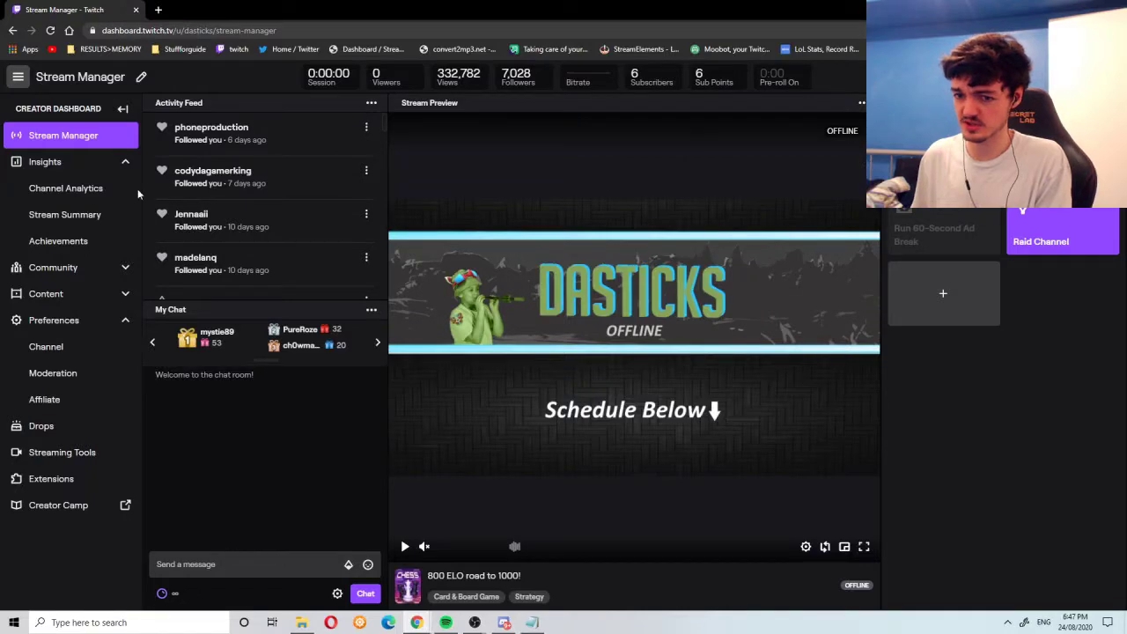
{"action": "left_click", "coordinate": [80, 351]}
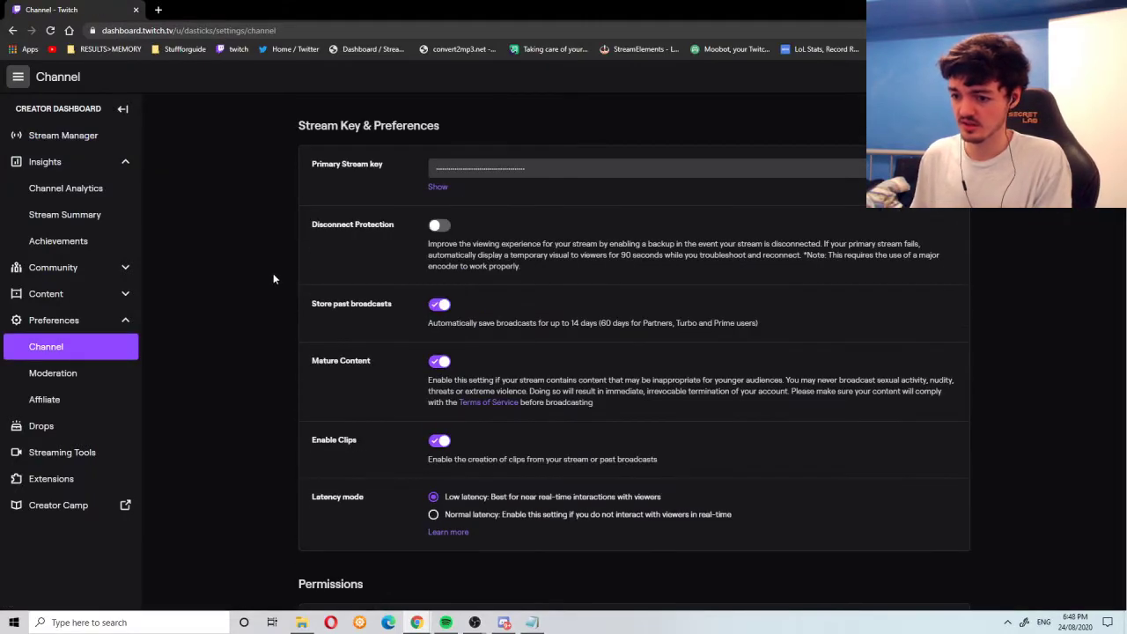
{"action": "scroll", "coordinate": [273, 279], "scroll_direction": "down", "scroll_amount": 2}
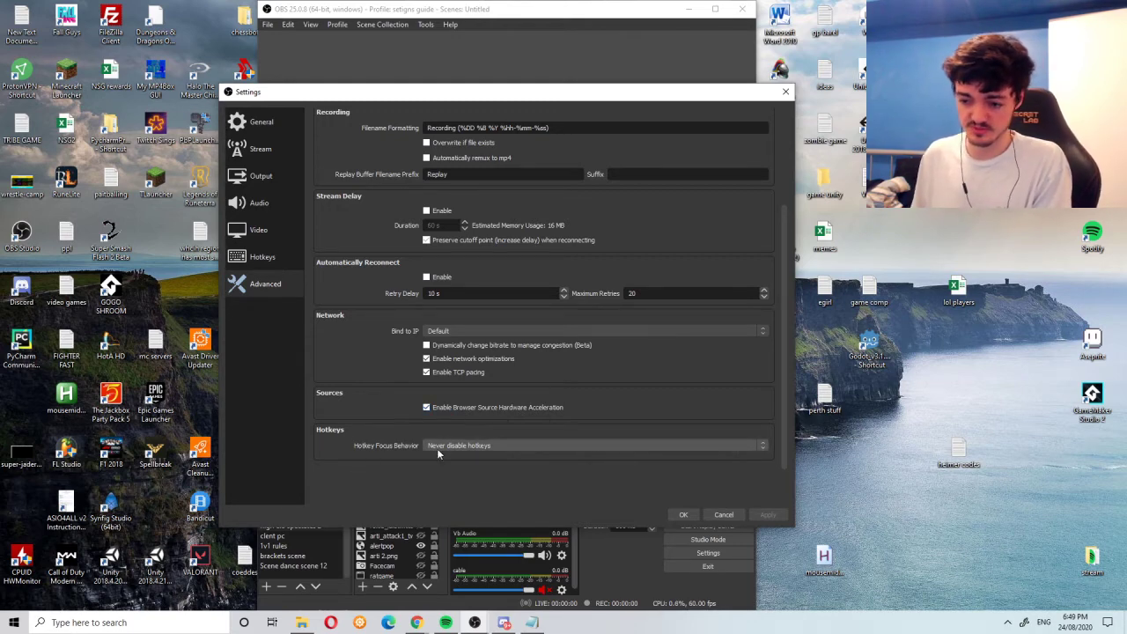
{"action": "left_click", "coordinate": [683, 515]}
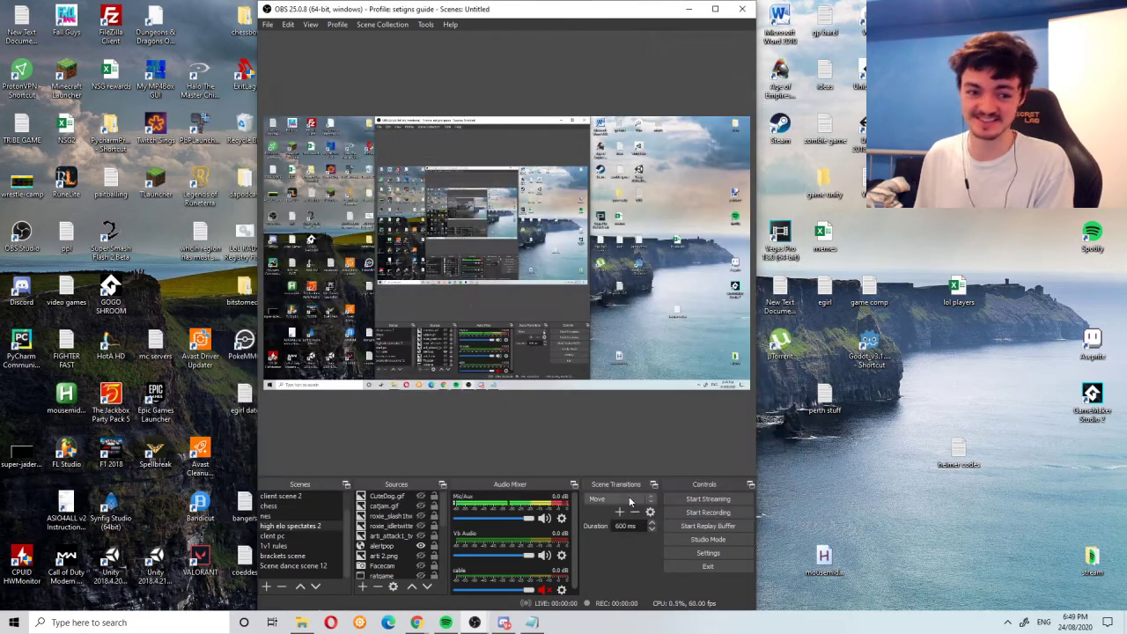
- Examine the track assignments of the active audio sources in Advanced Audio Properties and close the dialog
{"action": "left_click", "coordinate": [290, 24]}
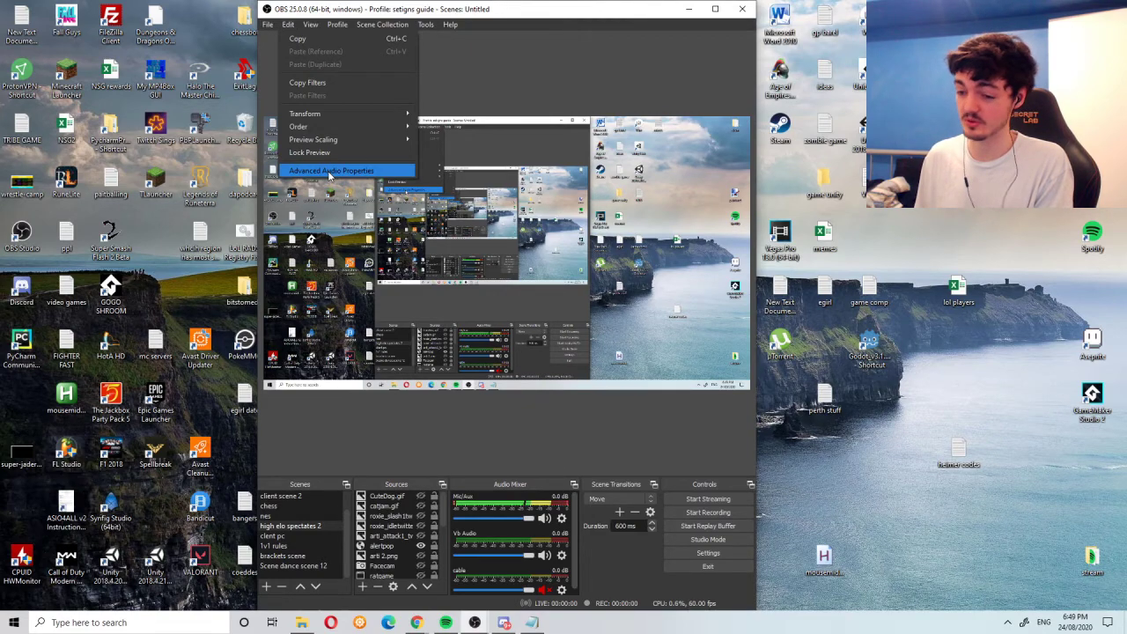
{"action": "left_click", "coordinate": [330, 171]}
{"action": "left_click_drag", "start_coordinate": [436, 207], "coordinate": [457, 134]}
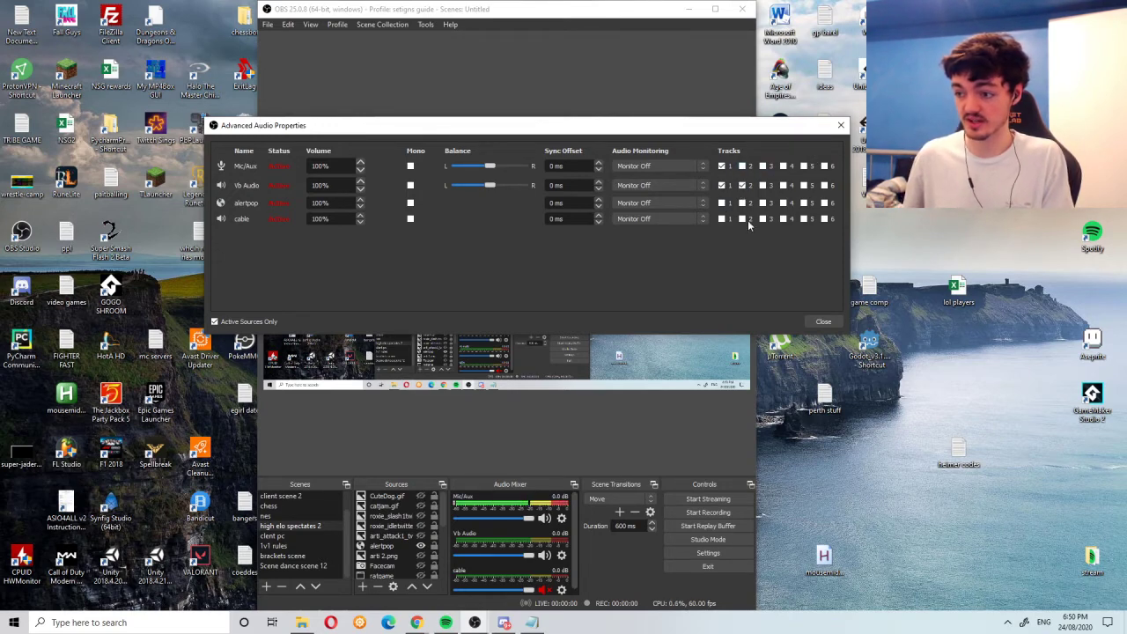
{"action": "left_click", "coordinate": [823, 321]}
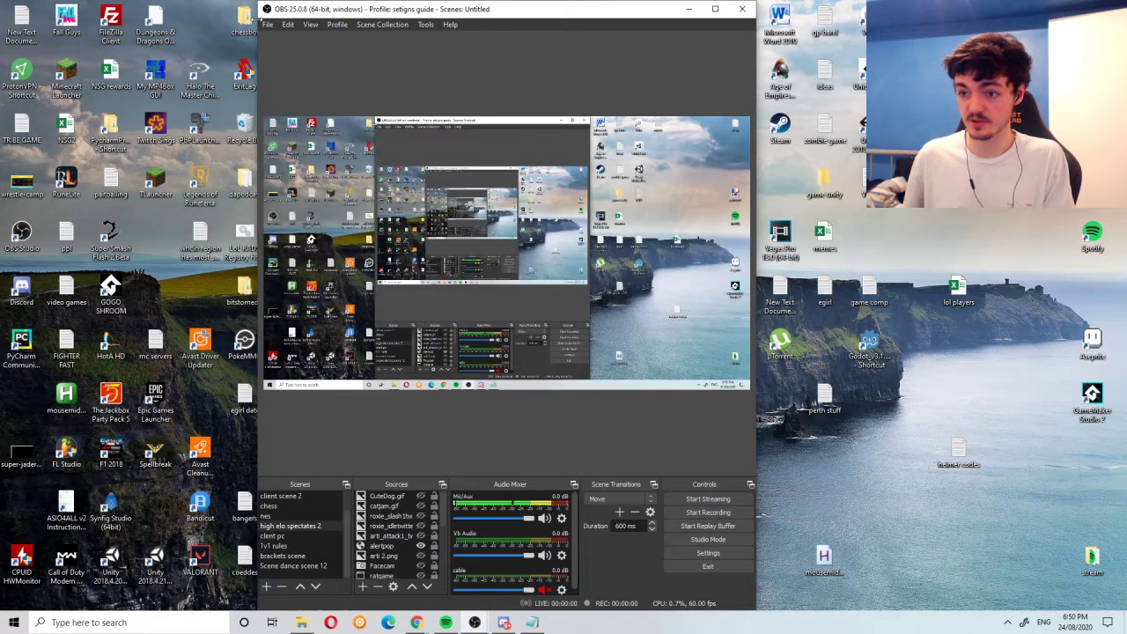
- Disable audio track 3 in the Output recording settings, leaving only track 2 selected, and apply the change
{"action": "left_click", "coordinate": [268, 24]}
{"action": "left_click", "coordinate": [289, 74]}
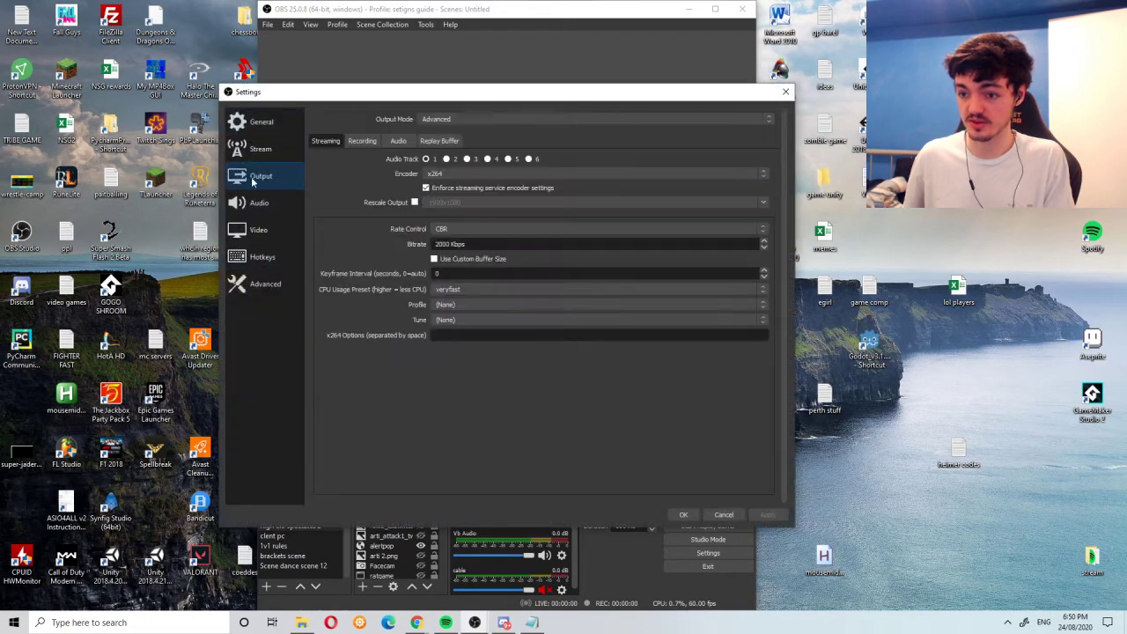
{"action": "left_click", "coordinate": [362, 141]}
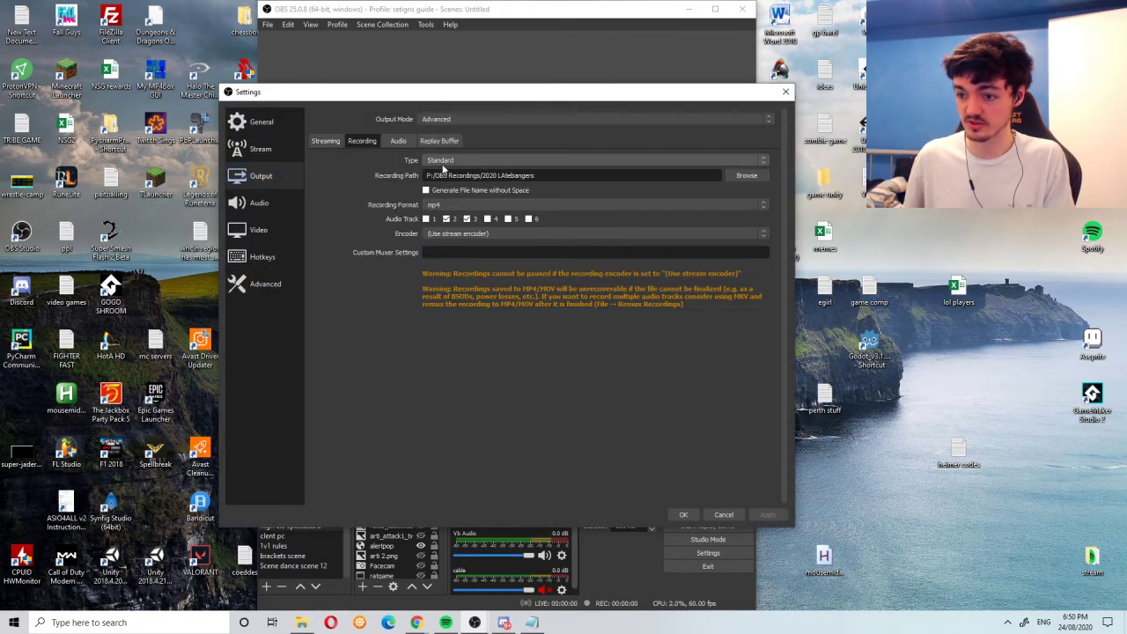
{"action": "left_click", "coordinate": [466, 218]}
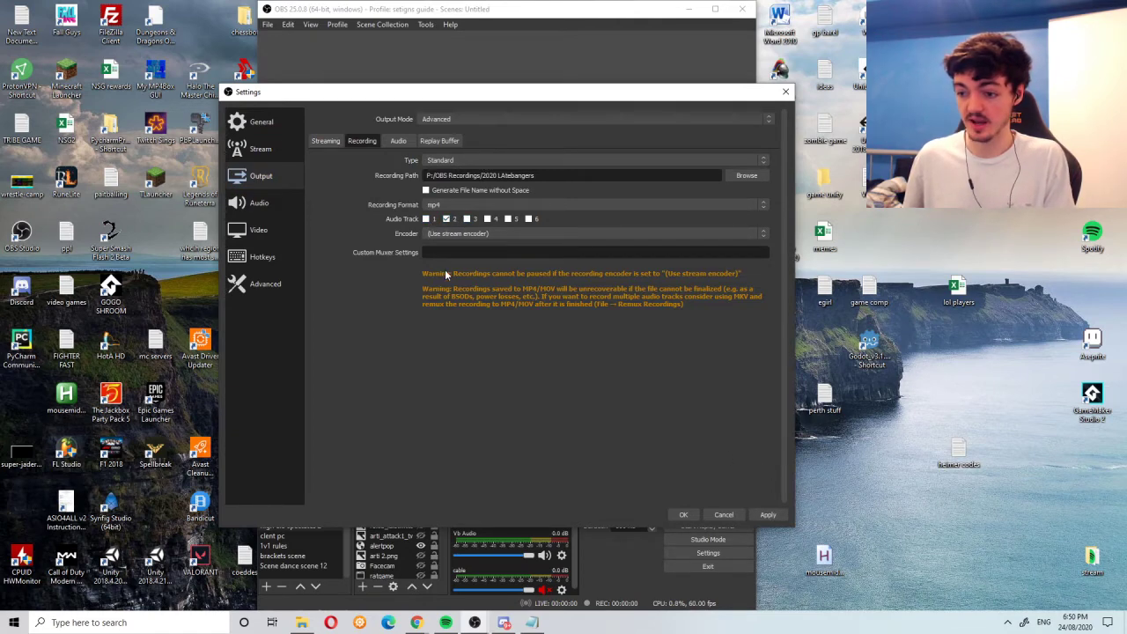
{"action": "left_click", "coordinate": [768, 515]}
{"action": "left_click", "coordinate": [683, 515]}
- In Advanced Audio Properties, remove Vb Audio from track 2, assign Mic/Aux to track 2, and toggle Vb Audio's track 1 assignment
{"action": "left_click", "coordinate": [337, 24]}
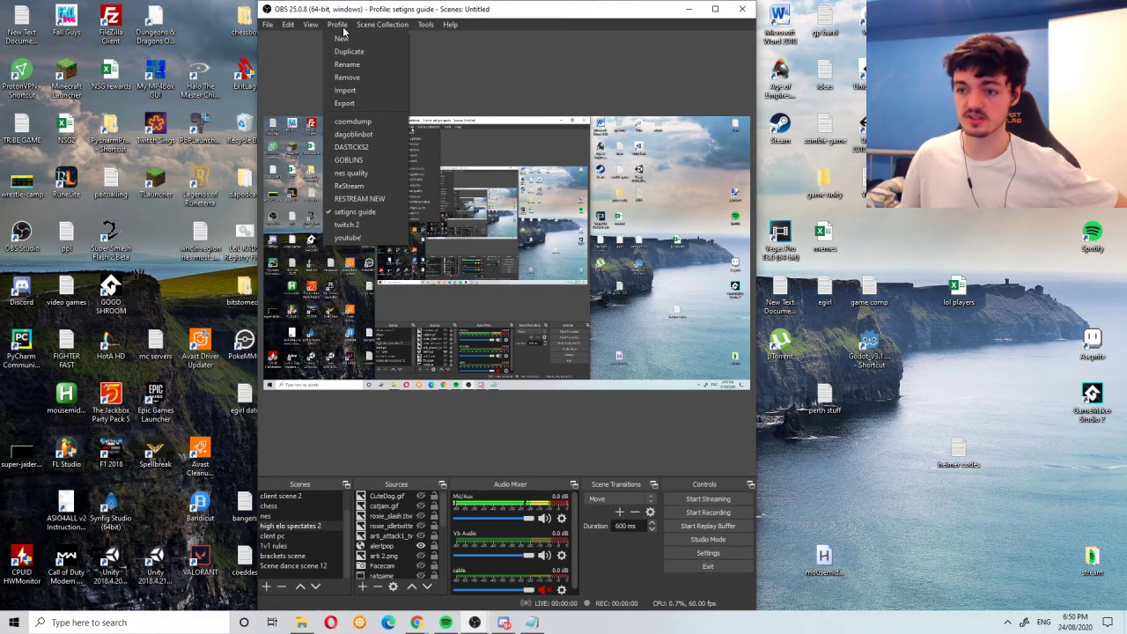
{"action": "mouse_move", "coordinate": [288, 23]}
{"action": "left_click", "coordinate": [328, 170]}
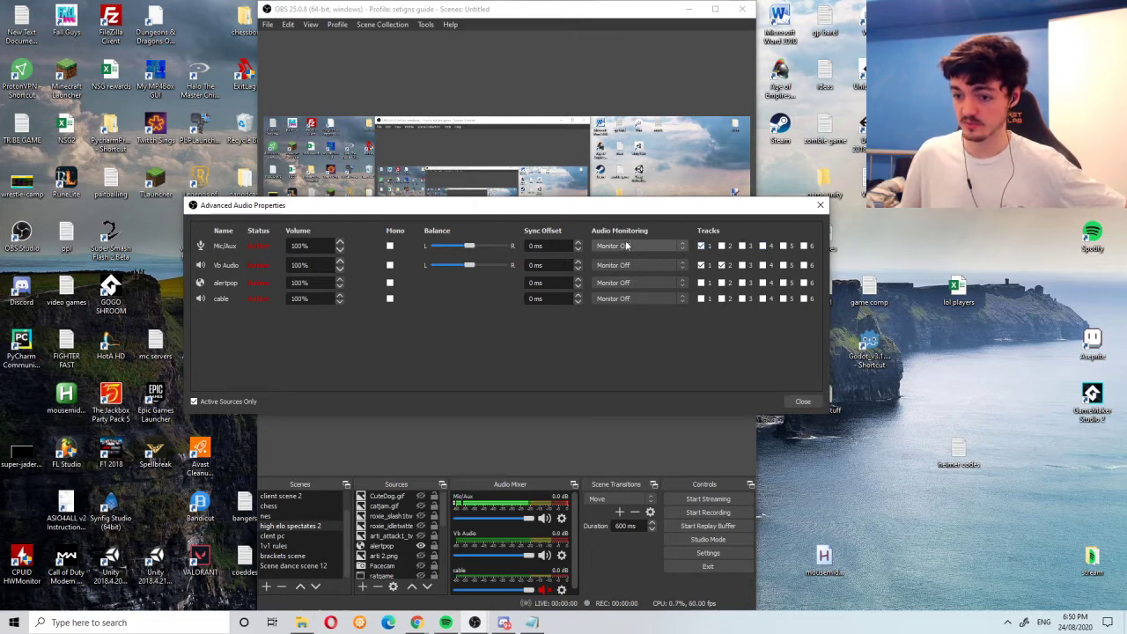
{"action": "left_click", "coordinate": [726, 266]}
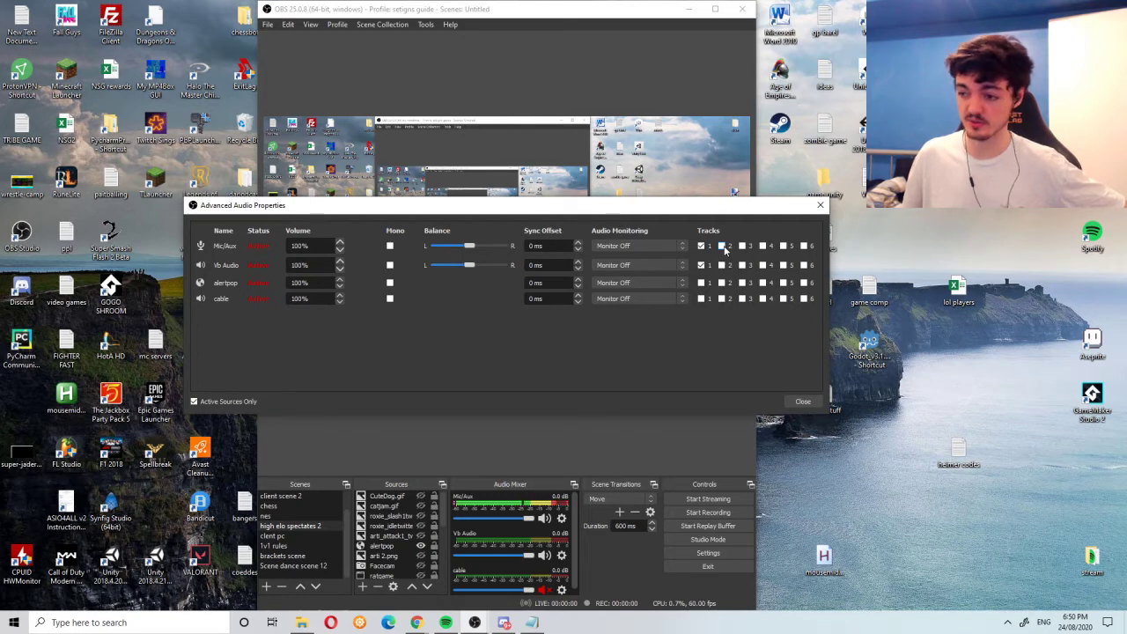
{"action": "left_click", "coordinate": [723, 247]}
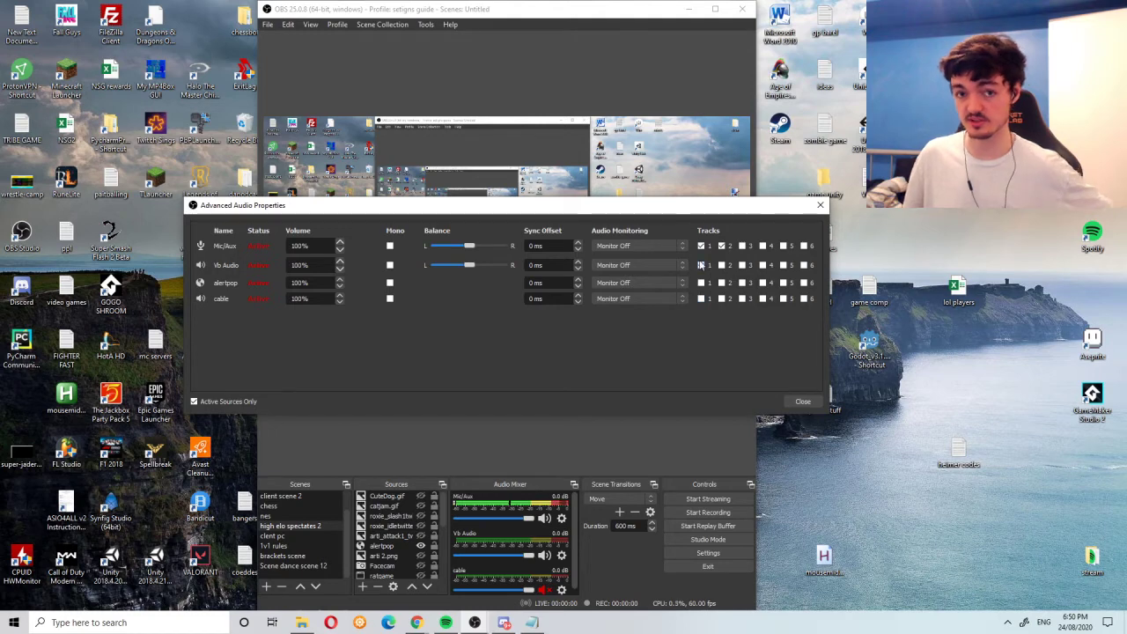
{"action": "left_click", "coordinate": [701, 266]}
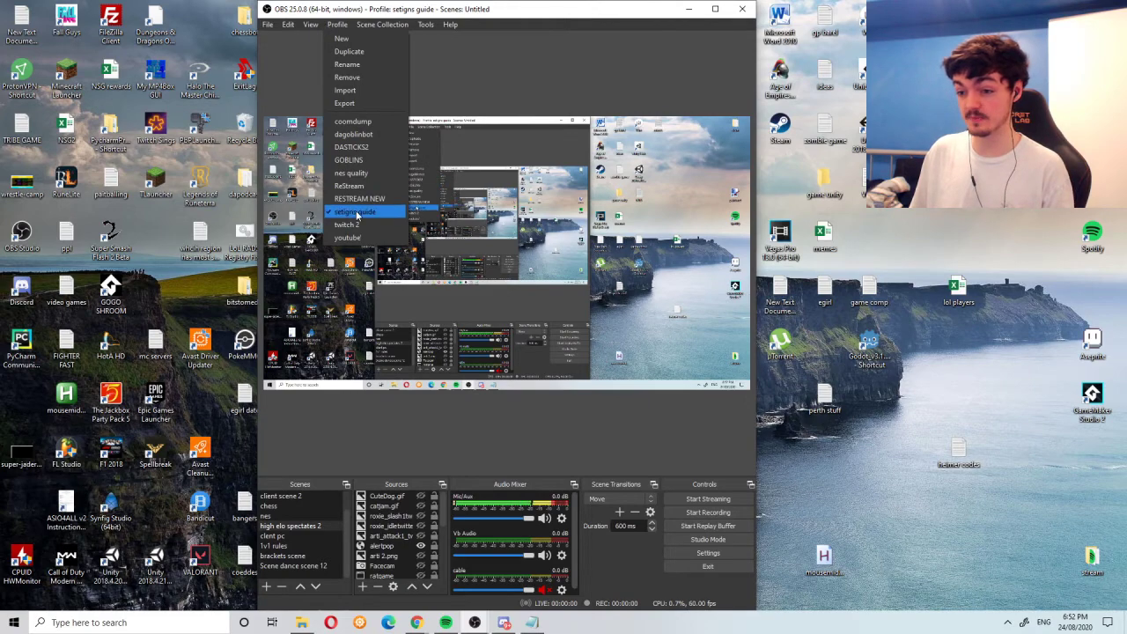
{"action": "mouse_move", "coordinate": [267, 24]}
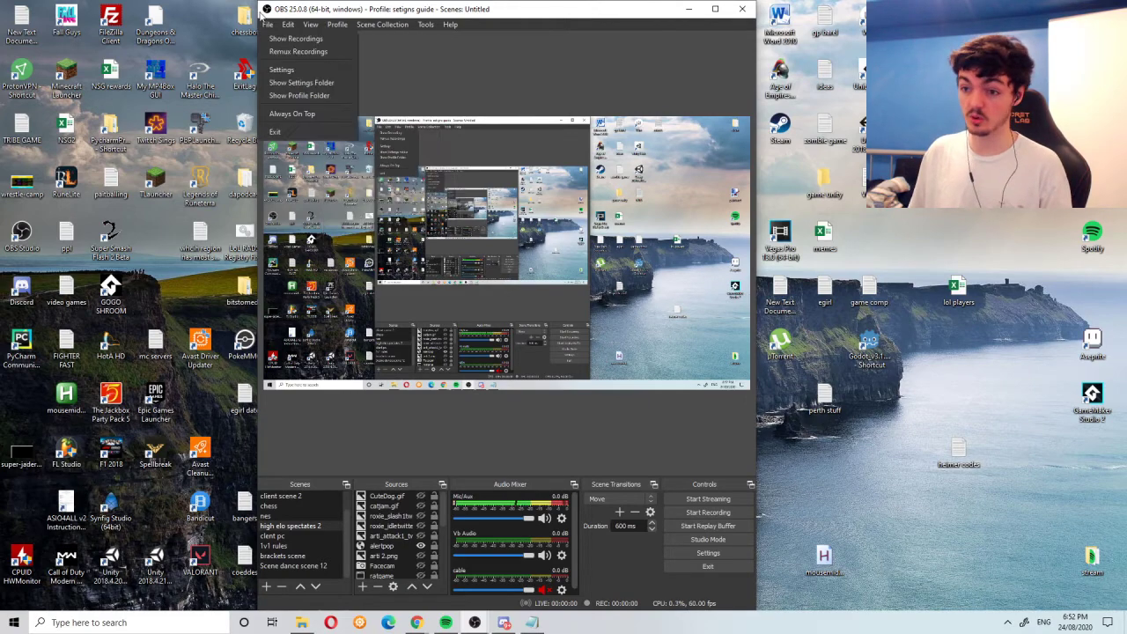
- Open and close the settings, and look through the saved profiles and the scene collection options
{"action": "left_click", "coordinate": [295, 72]}
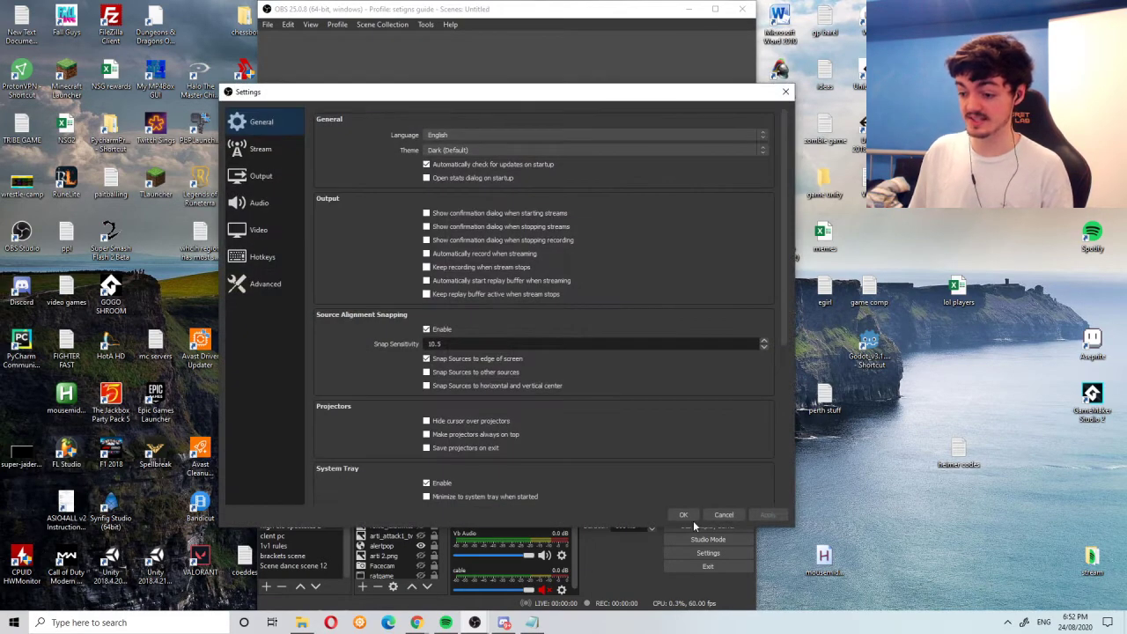
{"action": "left_click", "coordinate": [692, 518]}
{"action": "left_click", "coordinate": [337, 24]}
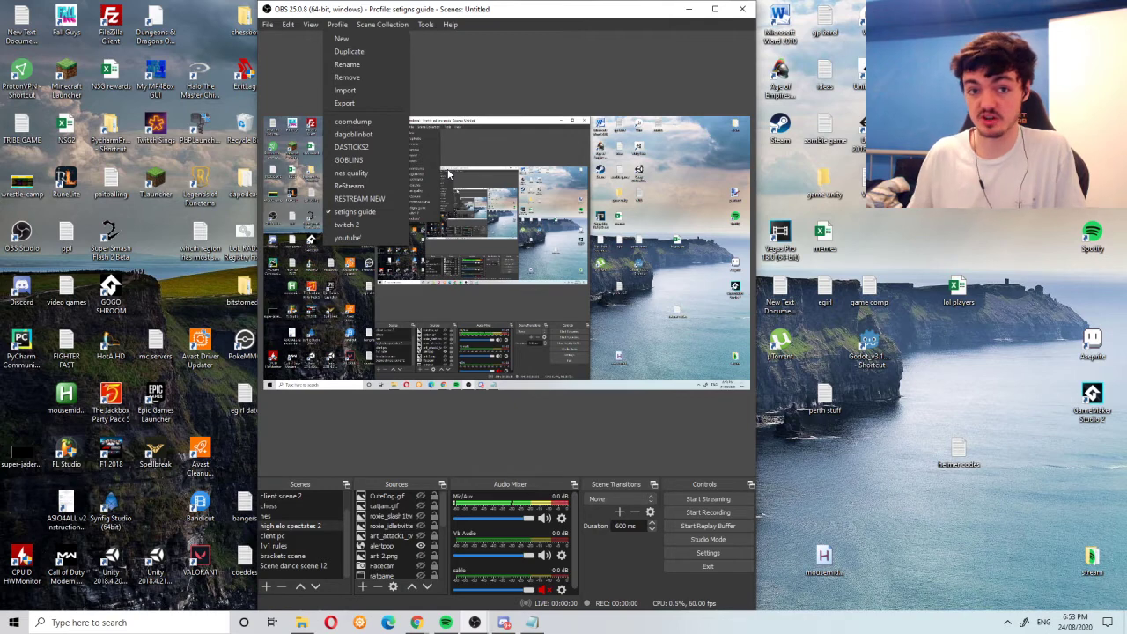
{"action": "left_click", "coordinate": [449, 77]}
{"action": "left_click", "coordinate": [387, 24]}
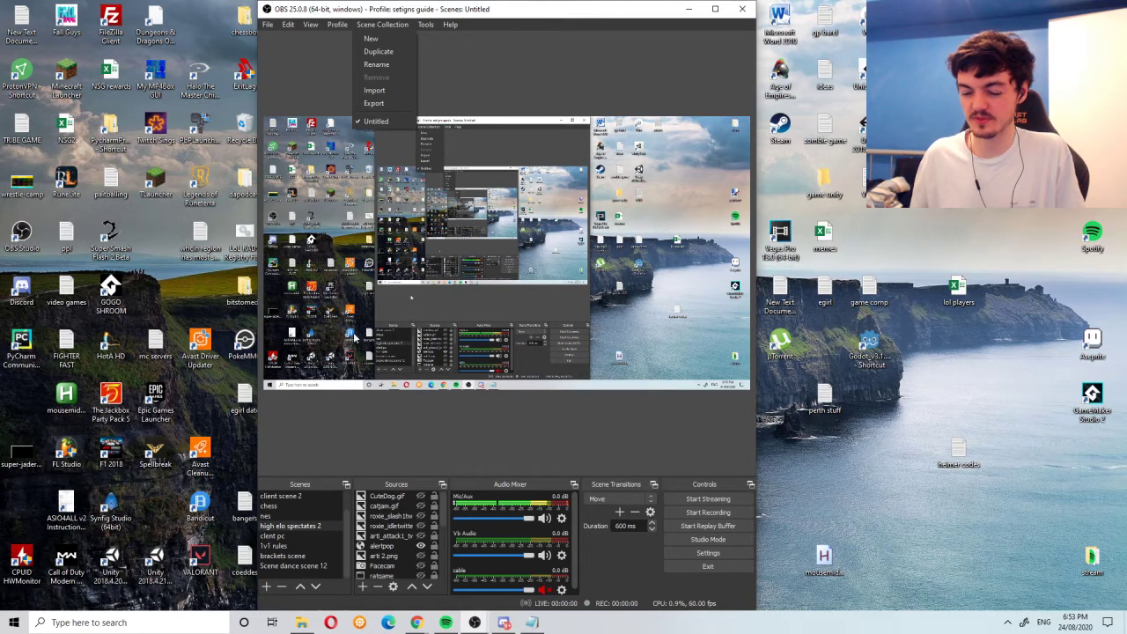
{"action": "mouse_move", "coordinate": [337, 24]}
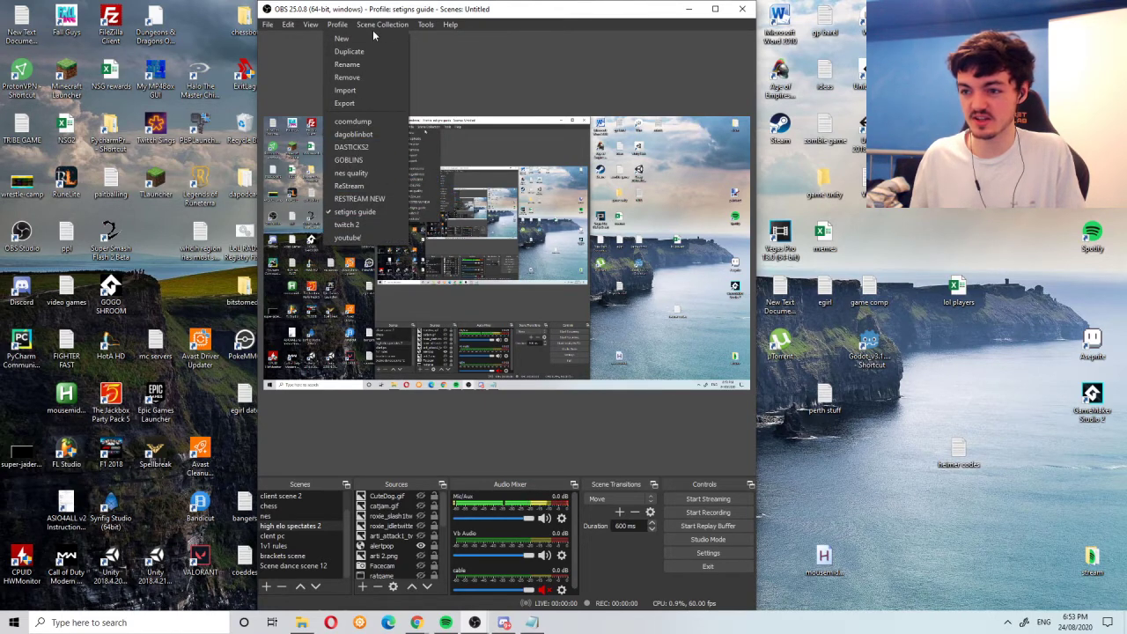
- Create a new scene collection named "hi"
{"action": "mouse_move", "coordinate": [381, 24]}
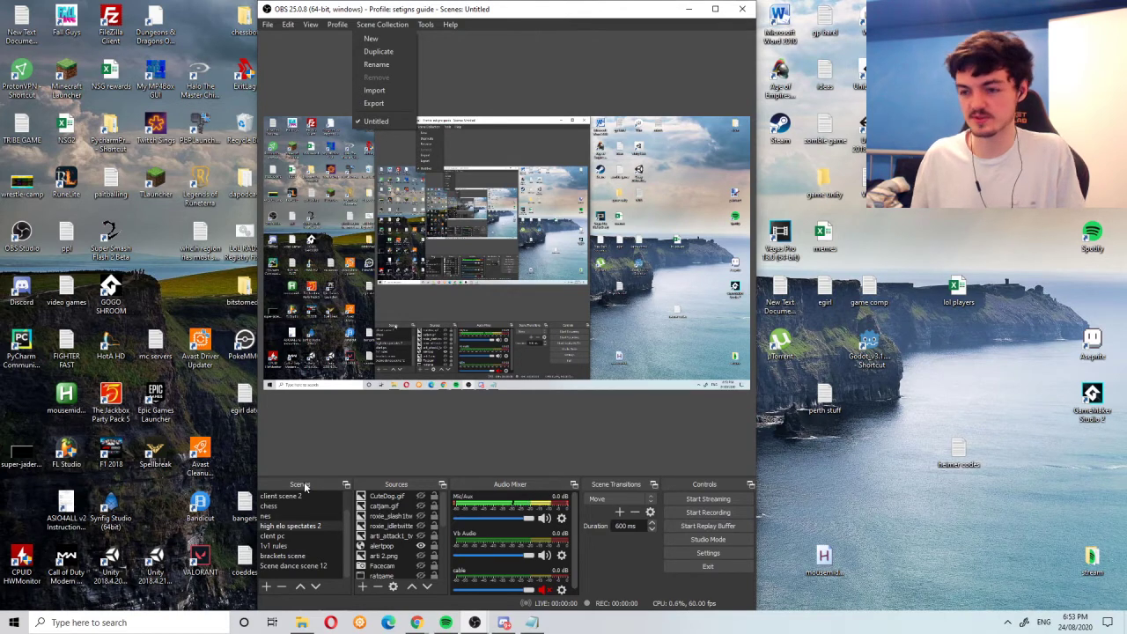
{"action": "left_click", "coordinate": [369, 53]}
{"action": "left_click", "coordinate": [515, 330]}
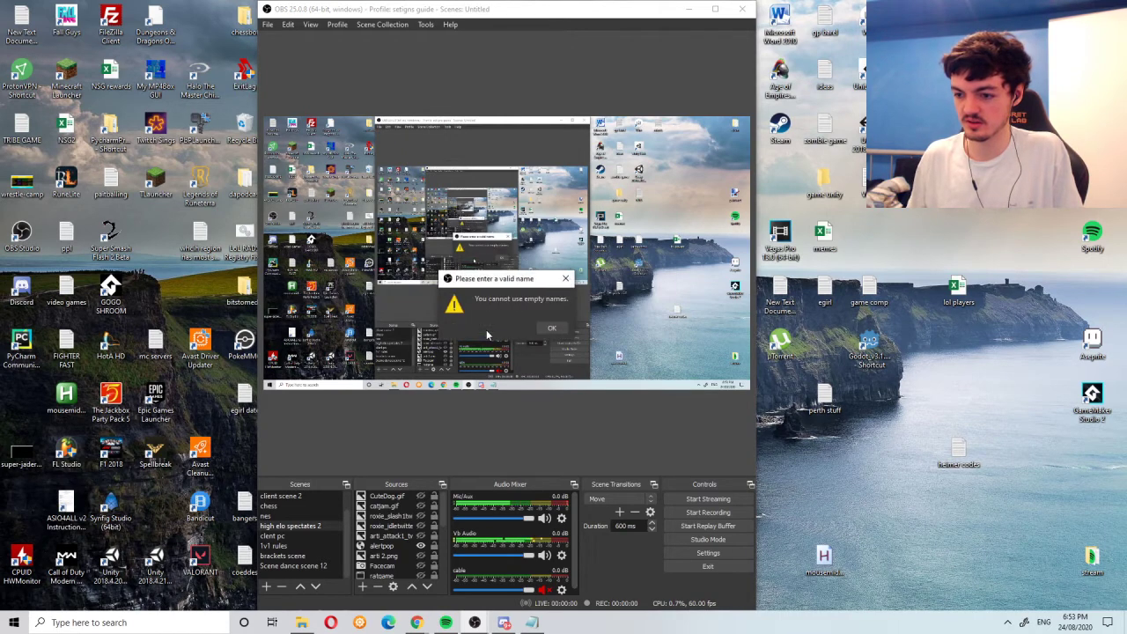
{"action": "left_click", "coordinate": [551, 327]}
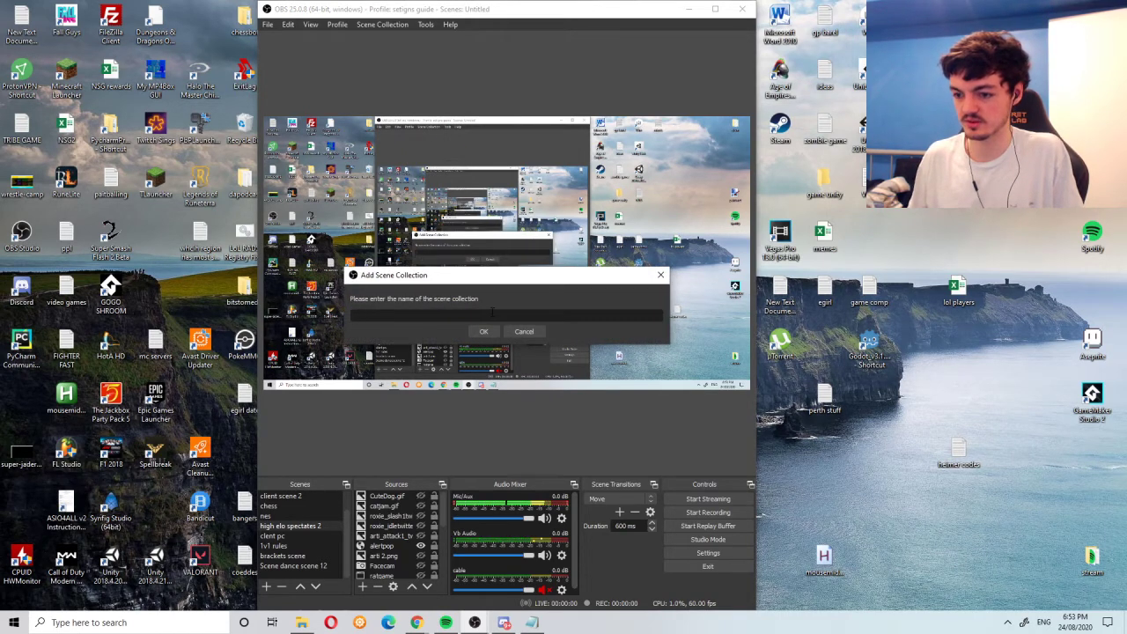
{"action": "type", "text": "hi"}
{"action": "key", "text": "Return"}
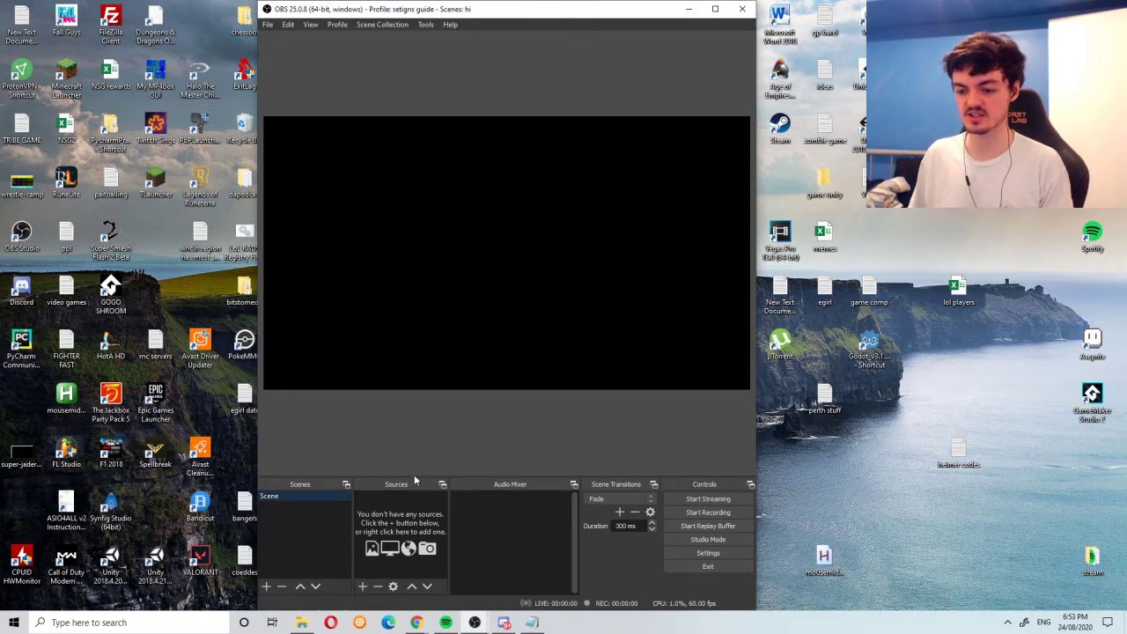
- Switch back to the Untitled scene collection
{"action": "left_click", "coordinate": [352, 24]}
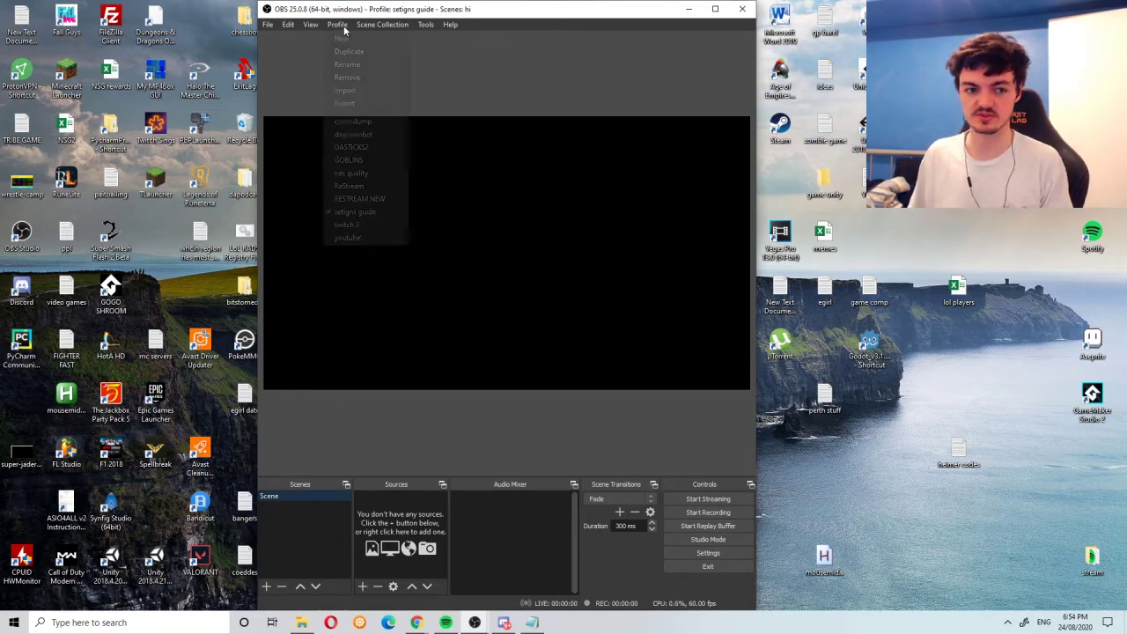
{"action": "left_click", "coordinate": [366, 234]}
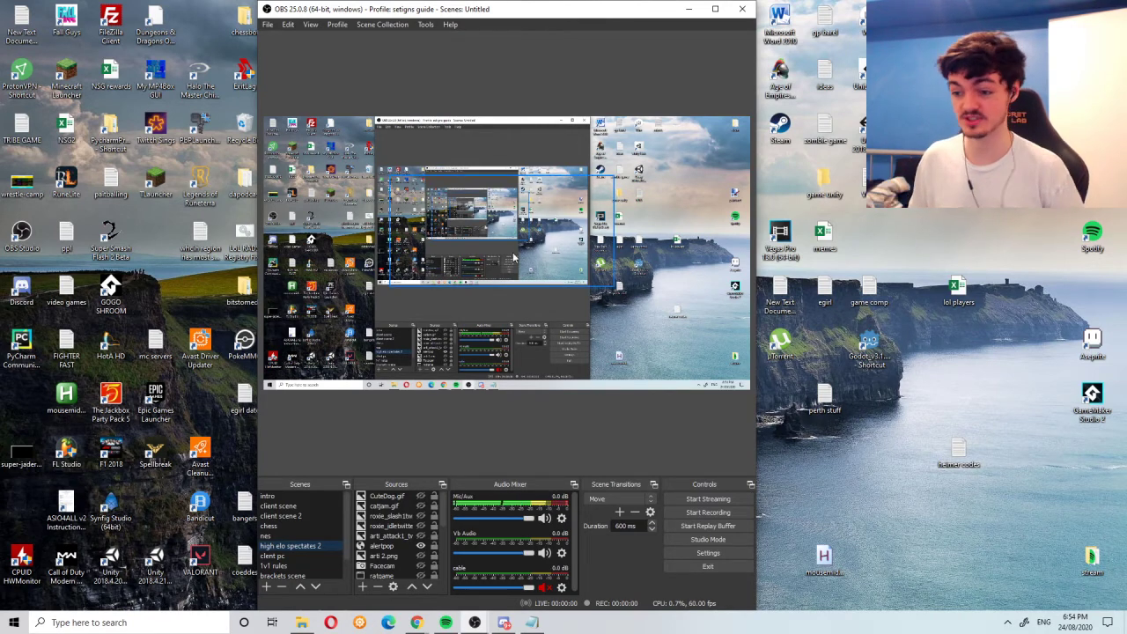
{"action": "left_click", "coordinate": [387, 25]}
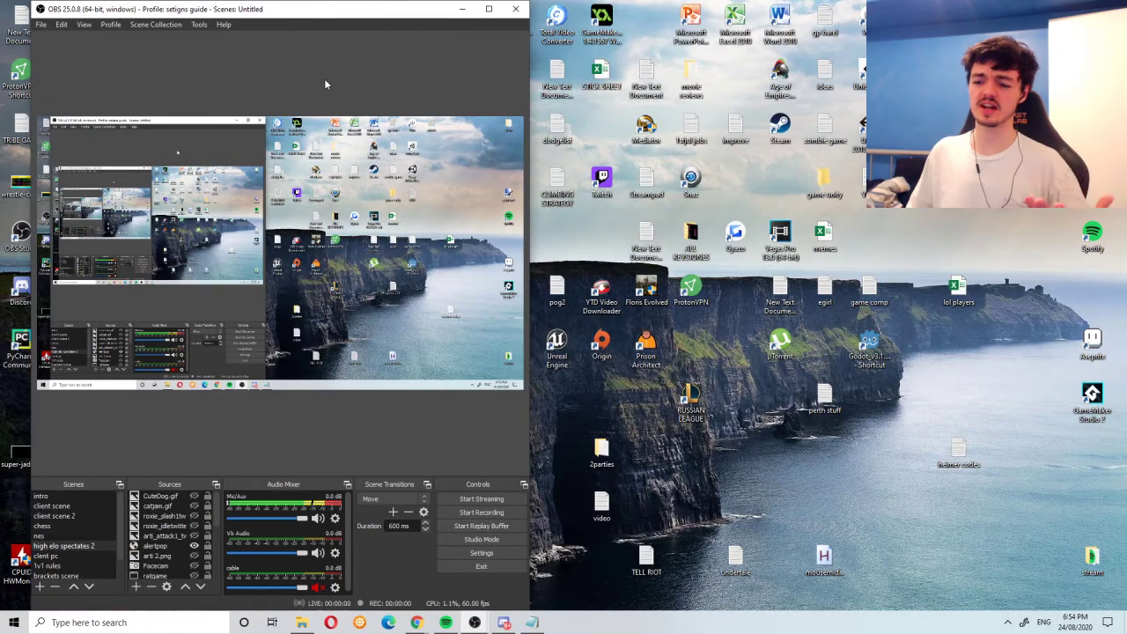
- Enable Studio Mode and widen the OBS window so the Preview and Program views are larger
{"action": "left_click", "coordinate": [498, 541]}
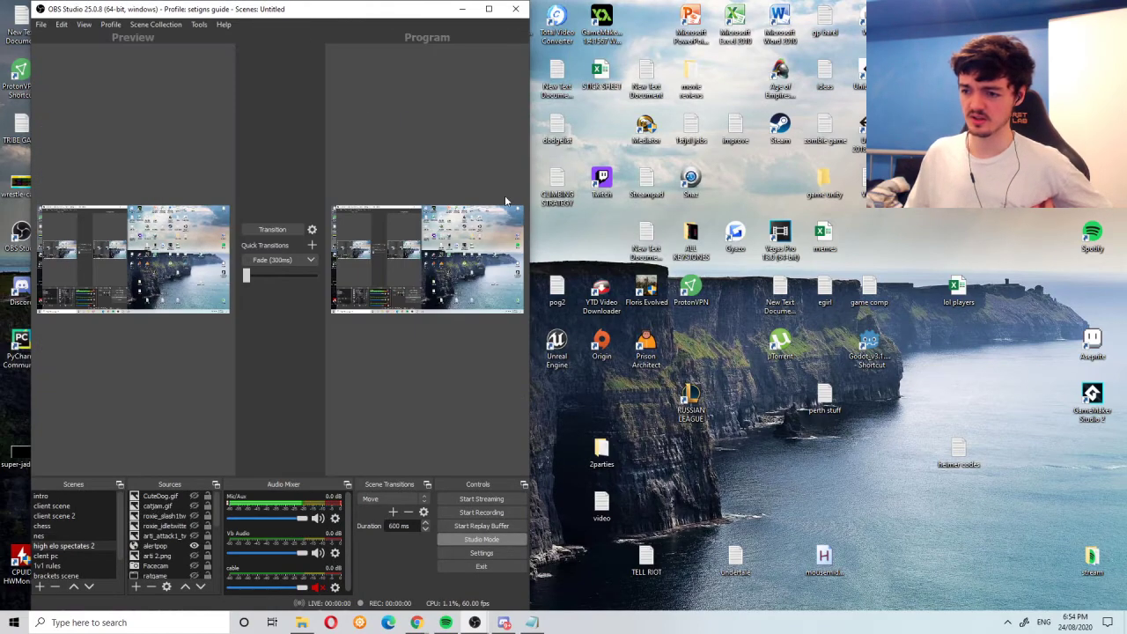
{"action": "left_click_drag", "start_coordinate": [529, 171], "coordinate": [1076, 172]}
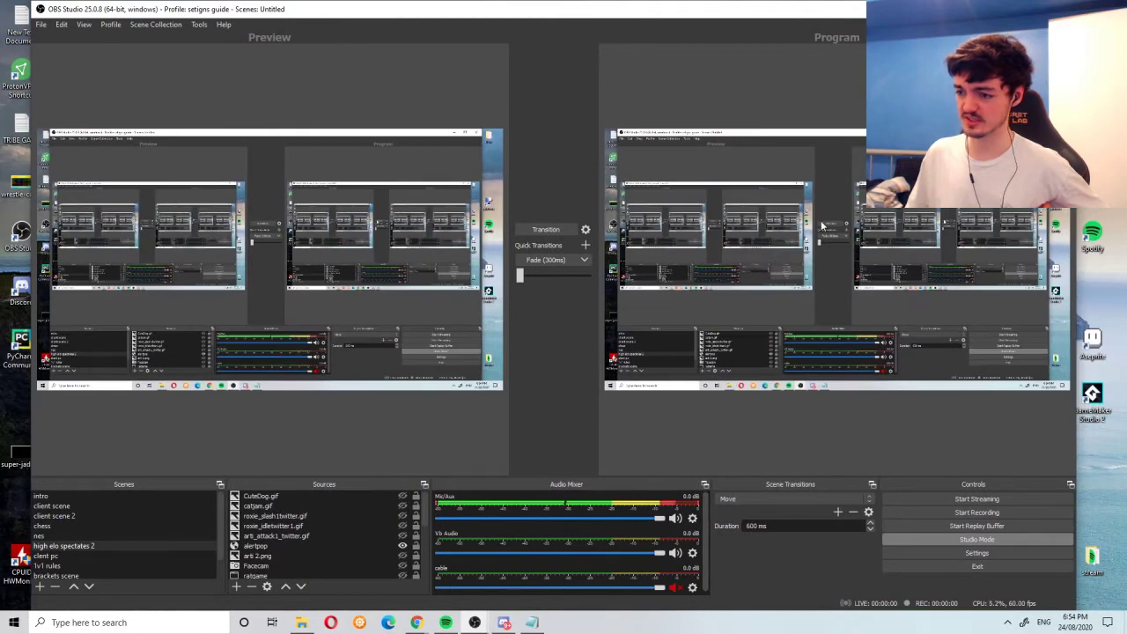
{"action": "left_click", "coordinate": [935, 536]}
{"action": "left_click", "coordinate": [936, 535]}
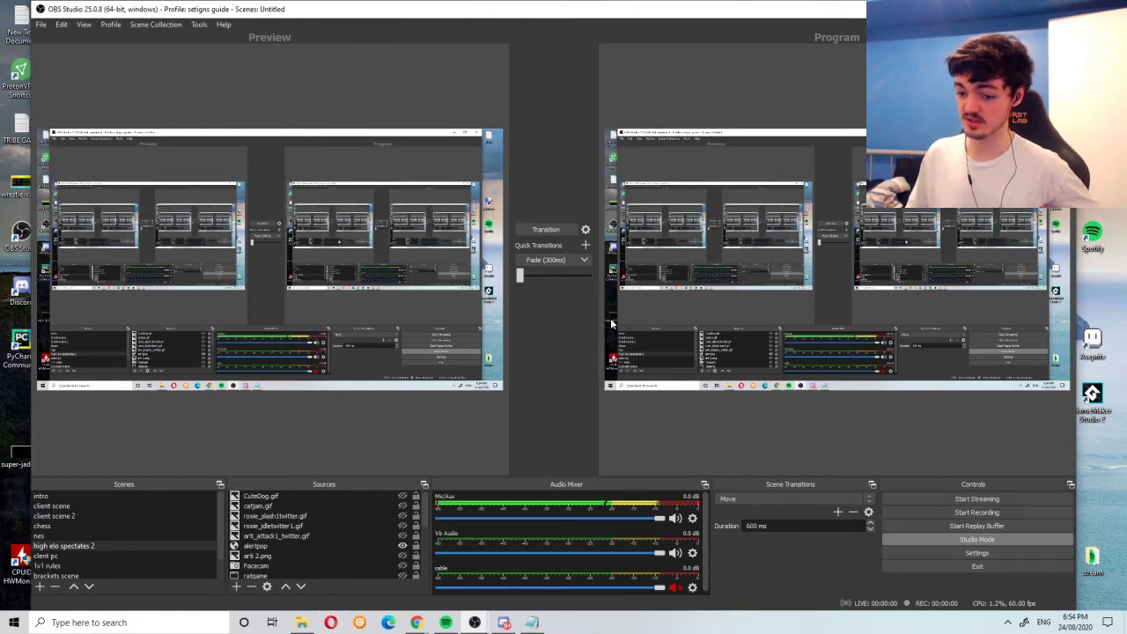
- Browse the scenes in the Studio Mode preview, ending with the 1v1 rules scene
{"action": "left_click", "coordinate": [104, 507]}
{"action": "left_click", "coordinate": [128, 526]}
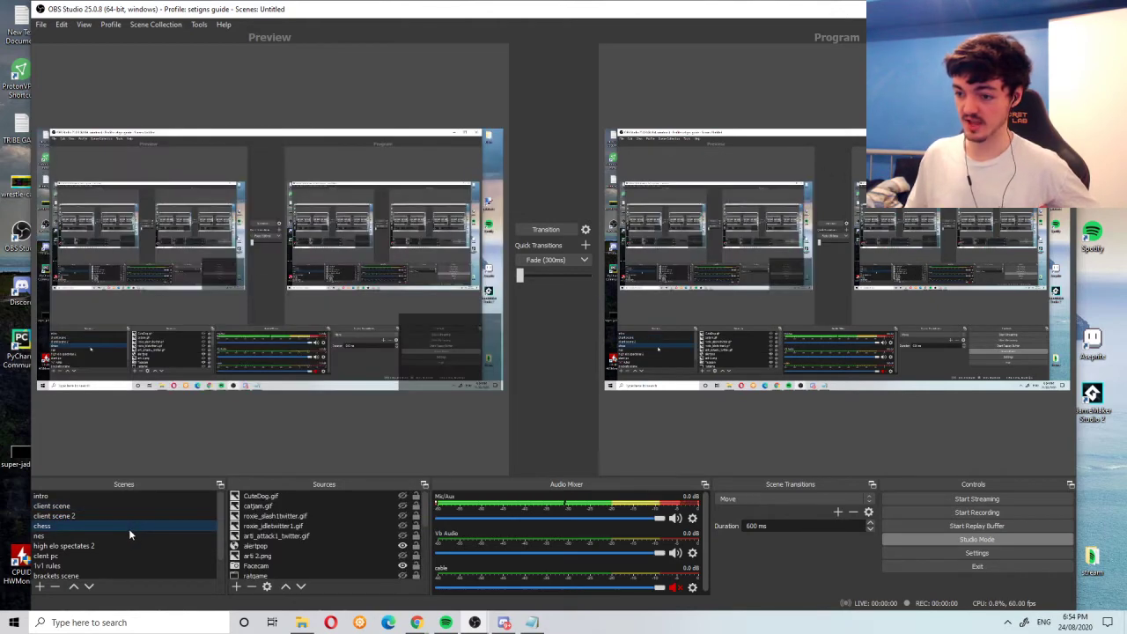
{"action": "left_click", "coordinate": [120, 564]}
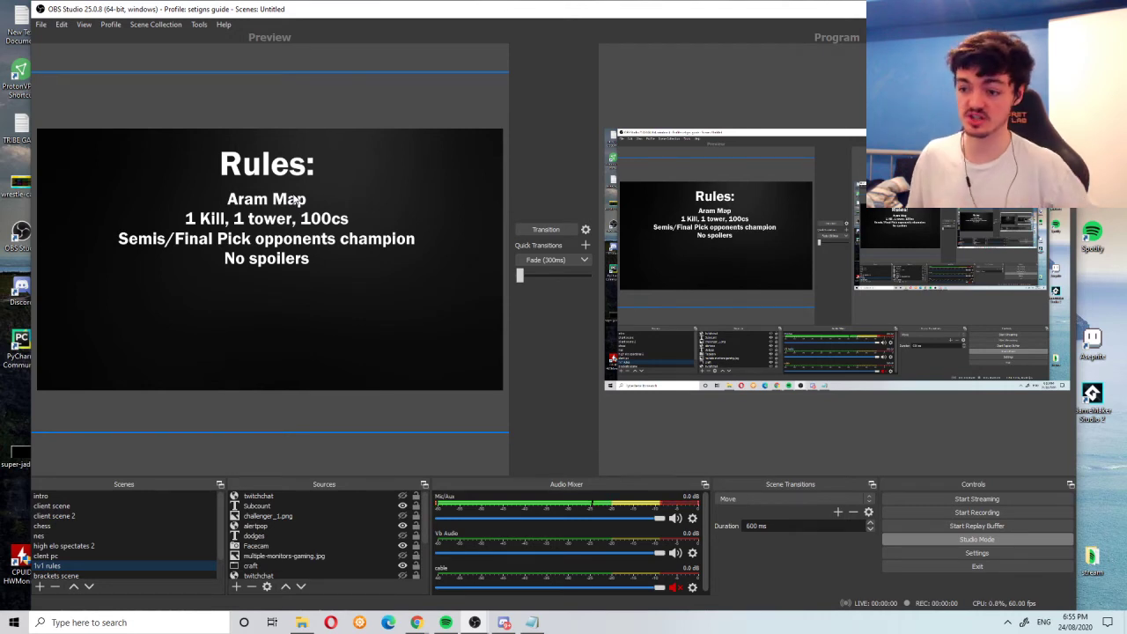
- Try selecting elements in the preview, hide the rules source of the 1v1 rules scene, and clear the selection
{"action": "left_click", "coordinate": [235, 212]}
{"action": "left_click", "coordinate": [235, 212]}
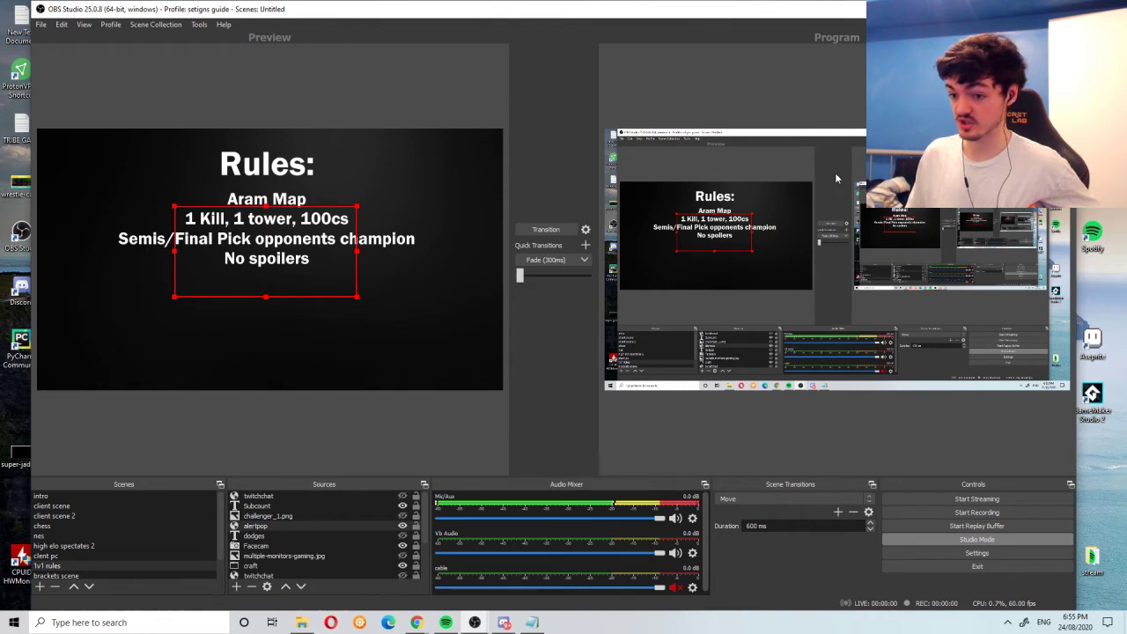
{"action": "left_click_drag", "start_coordinate": [256, 242], "coordinate": [272, 276]}
{"action": "left_click", "coordinate": [296, 241]}
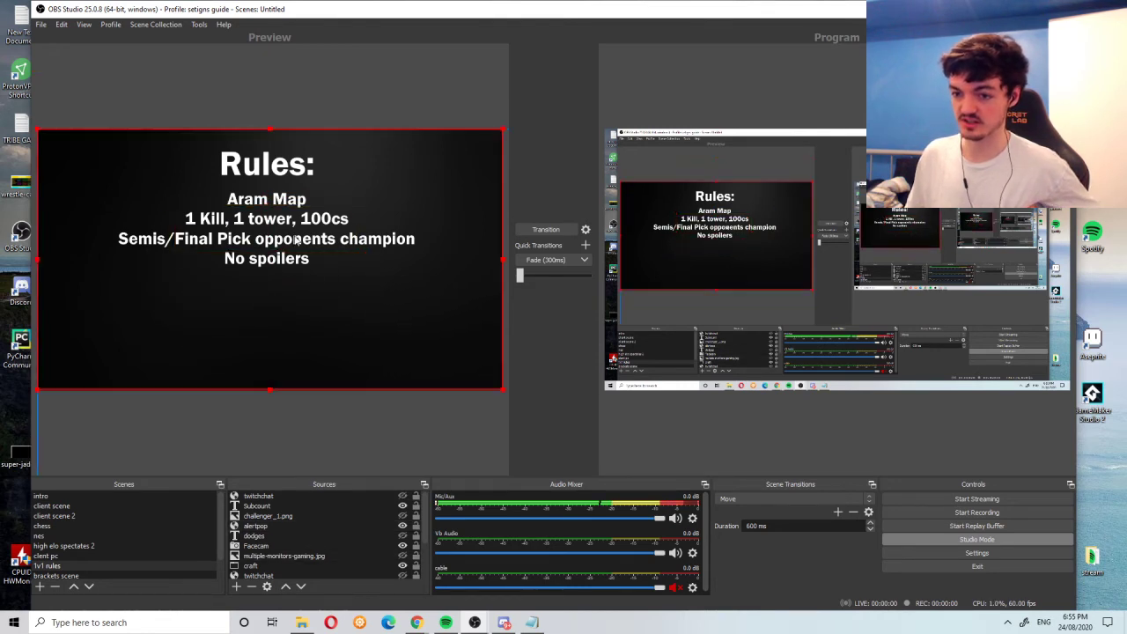
{"action": "left_click", "coordinate": [266, 235]}
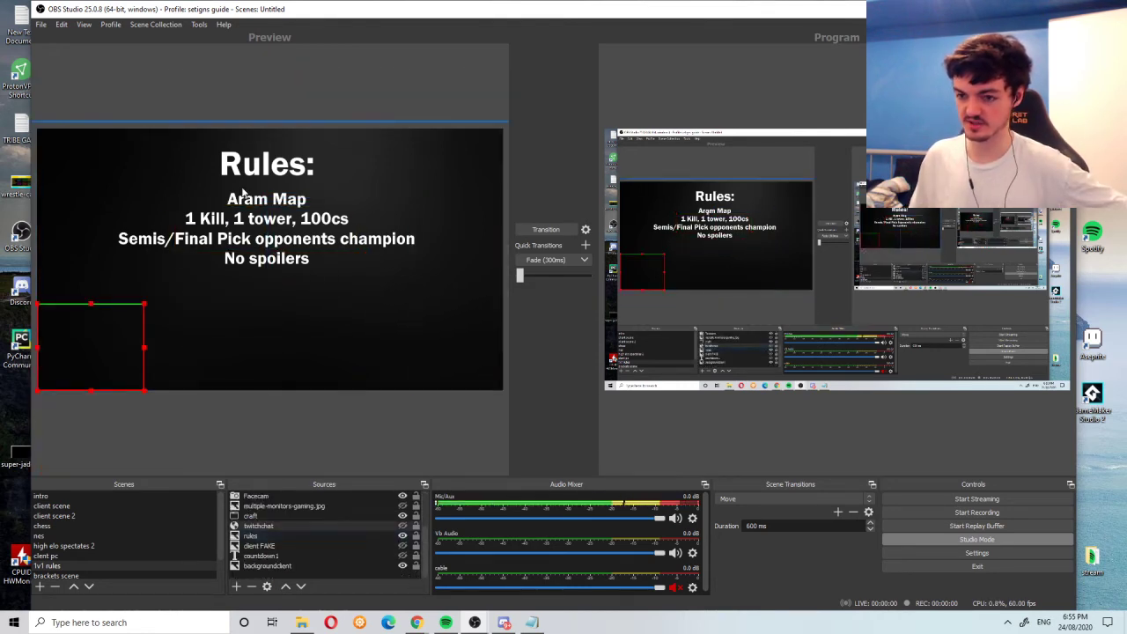
{"action": "left_click", "coordinate": [403, 536]}
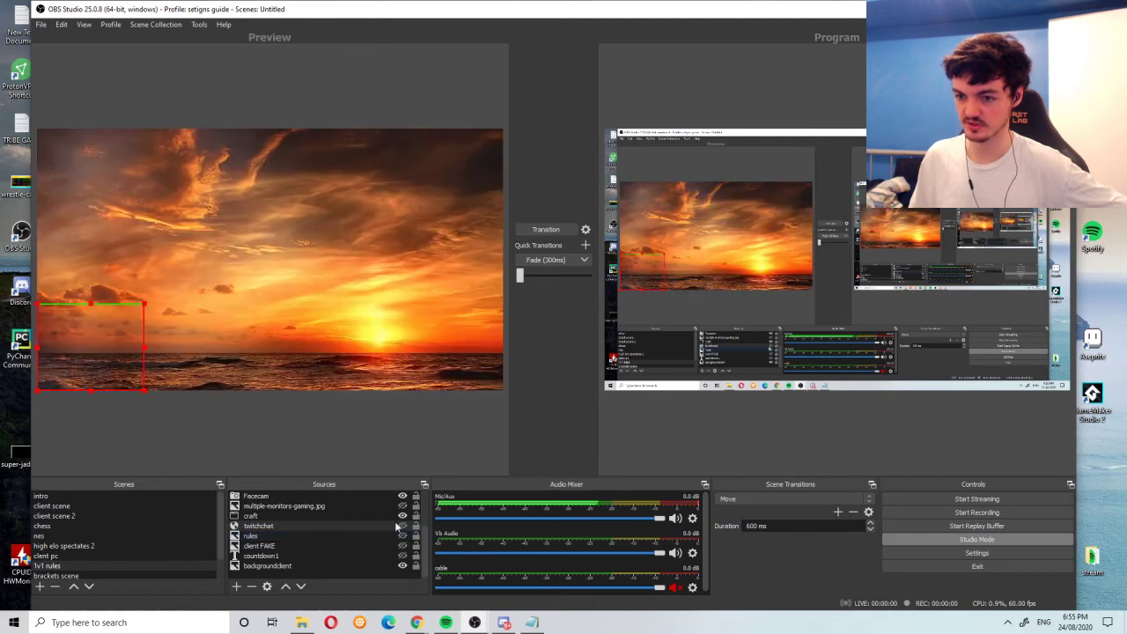
{"action": "left_click", "coordinate": [286, 58]}
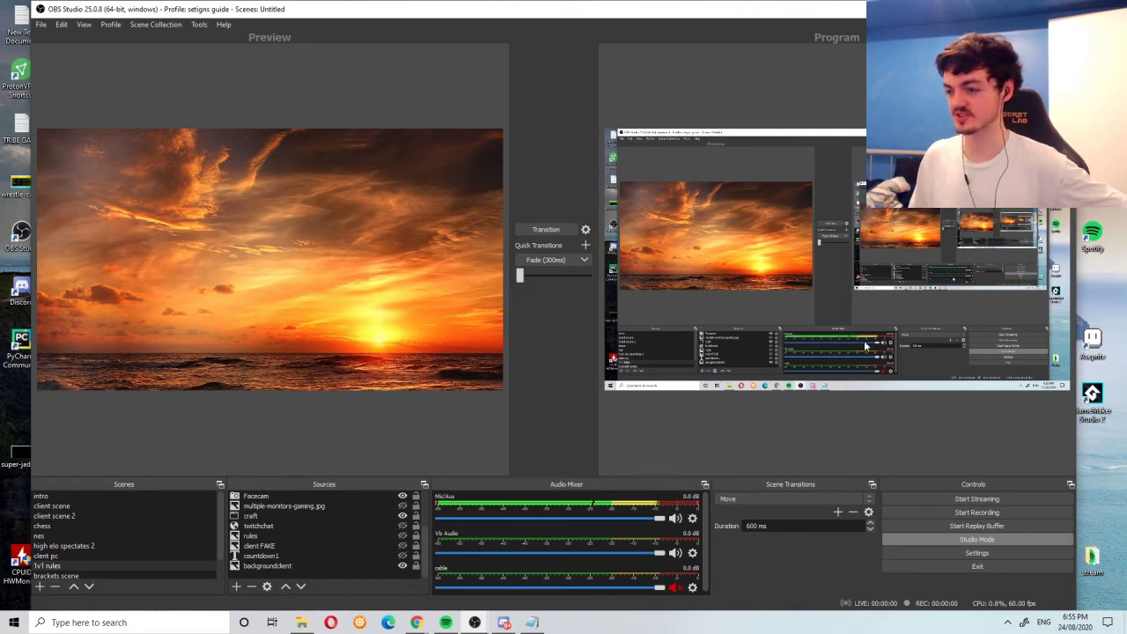
- Transition the 1v1 rules scene from Preview to Program and load the client pc scene into the preview
{"action": "left_click", "coordinate": [545, 230]}
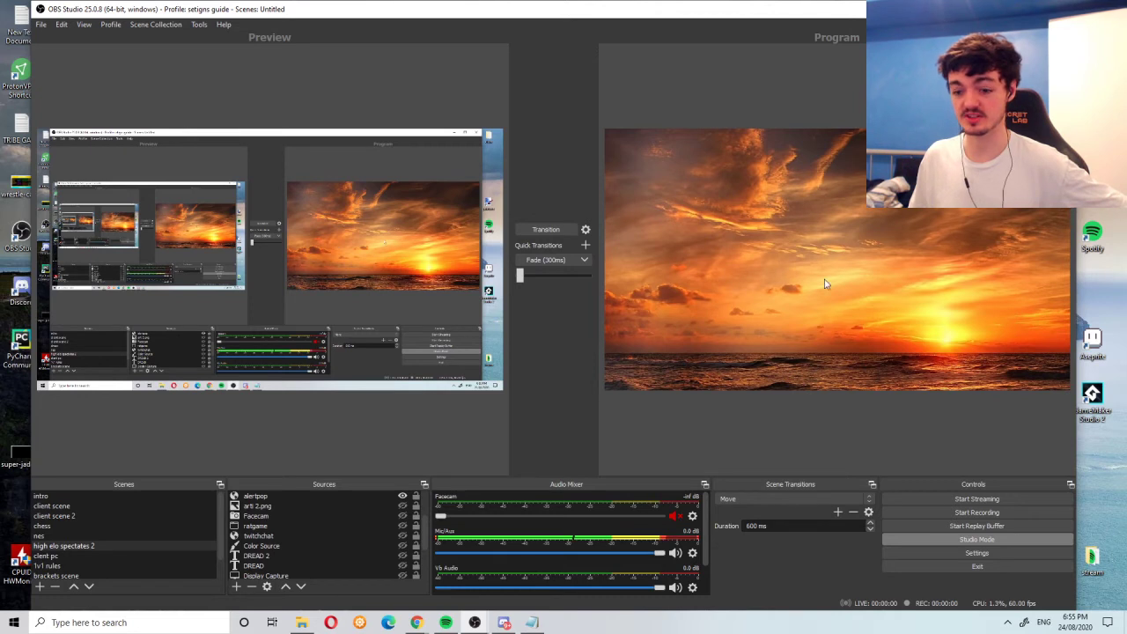
{"action": "left_click", "coordinate": [106, 556]}
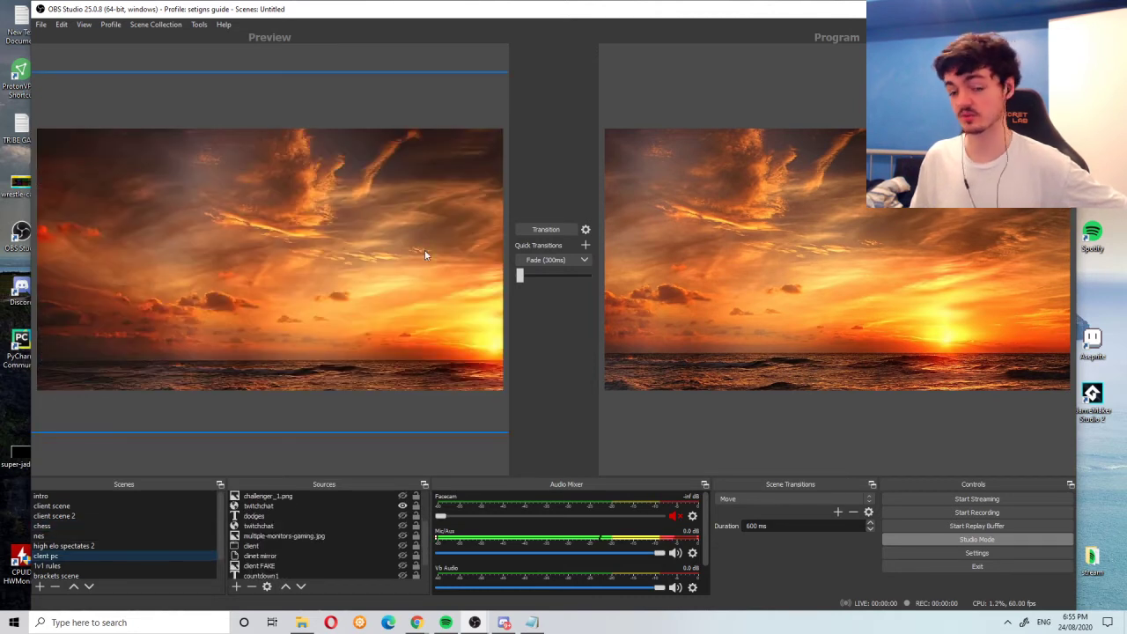